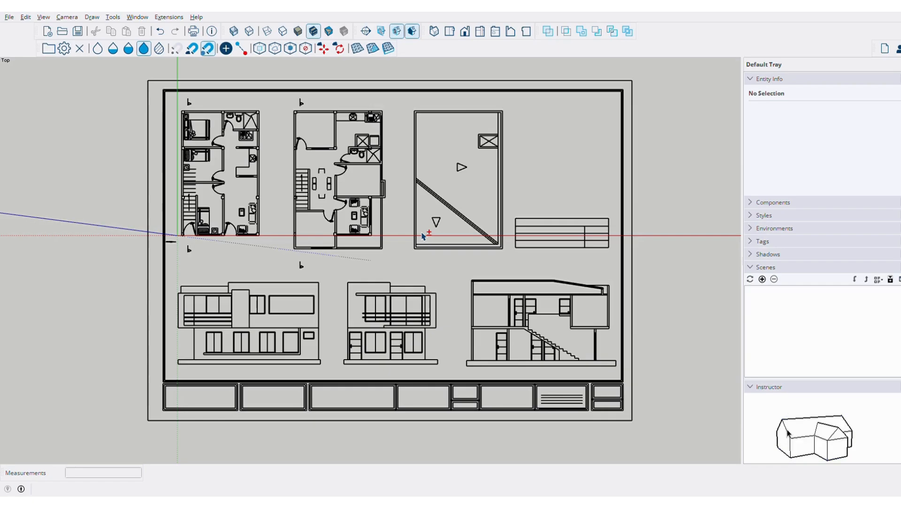
Draw a rectangle over the upper-left corner column of the first floor plan
{"action": "scroll", "coordinate": [254, 215], "scroll_direction": "up", "scroll_amount": 1}
{"action": "middle_click_drag", "start_coordinate": [254, 215], "coordinate": [393, 309], "text": "shift"}
{"action": "scroll", "coordinate": [311, 198], "scroll_direction": "up", "scroll_amount": 8}
{"action": "middle_click_drag", "start_coordinate": [310, 110], "coordinate": [370, 186], "text": "shift"}
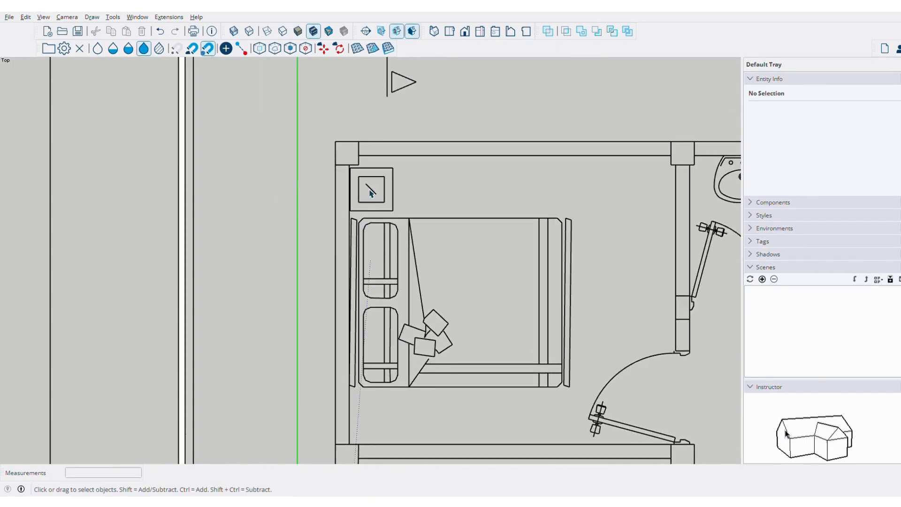
{"action": "scroll", "coordinate": [369, 187], "scroll_direction": "down", "scroll_amount": 8}
{"action": "middle_click_drag", "start_coordinate": [451, 307], "coordinate": [271, 164], "text": "shift"}
{"action": "scroll", "coordinate": [336, 191], "scroll_direction": "up", "scroll_amount": 12}
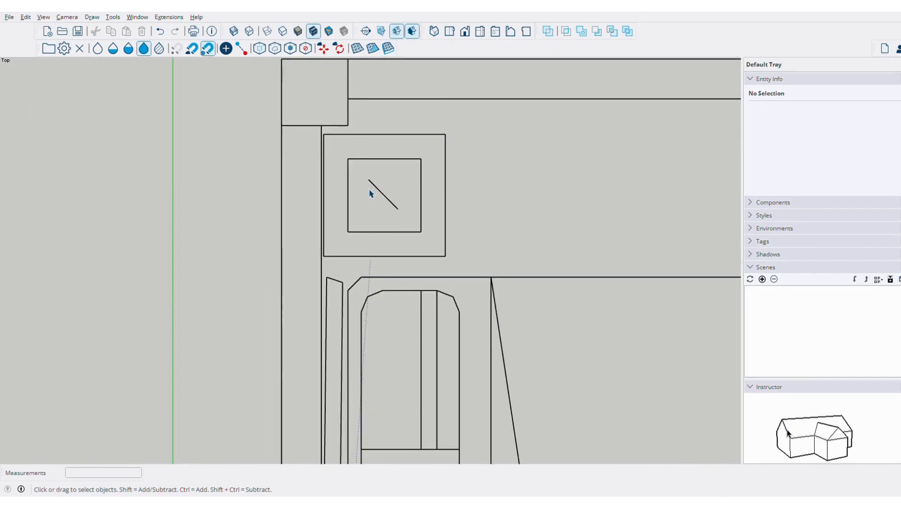
{"action": "key", "text": "r"}
{"action": "left_click", "coordinate": [520, 306]}
Draw a wall rectangle of about 10' 9 3/16" by 6 1/2" from the corner column down to the next column on the plan's left side
{"action": "middle_click_drag", "start_coordinate": [495, 324], "coordinate": [491, 171], "text": "shift"}
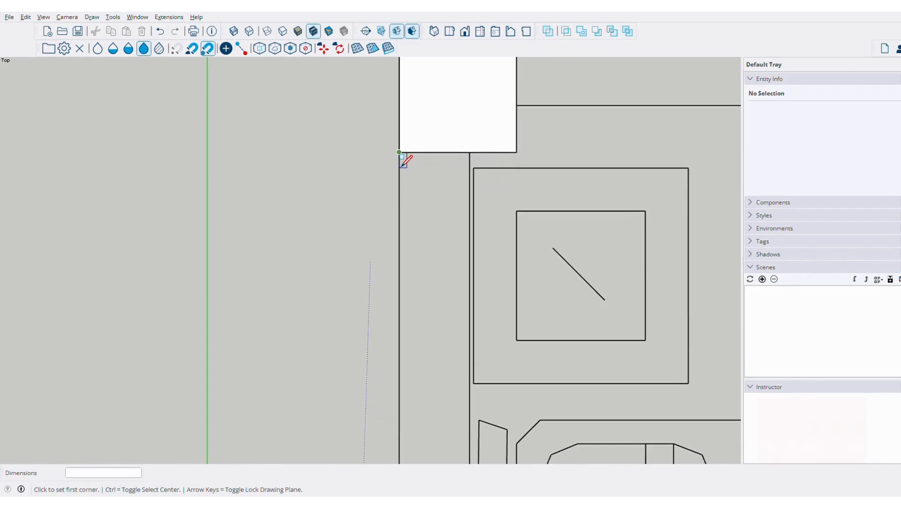
{"action": "left_click", "coordinate": [399, 154]}
{"action": "scroll", "coordinate": [437, 422], "scroll_direction": "down", "scroll_amount": 3}
{"action": "middle_click_drag", "start_coordinate": [438, 422], "coordinate": [498, 80], "text": "shift"}
{"action": "scroll", "coordinate": [516, 394], "scroll_direction": "down", "scroll_amount": 1}
{"action": "middle_click_drag", "start_coordinate": [516, 394], "coordinate": [437, 60], "text": "shift"}
{"action": "middle_click_drag", "start_coordinate": [466, 393], "coordinate": [441, 150], "text": "shift"}
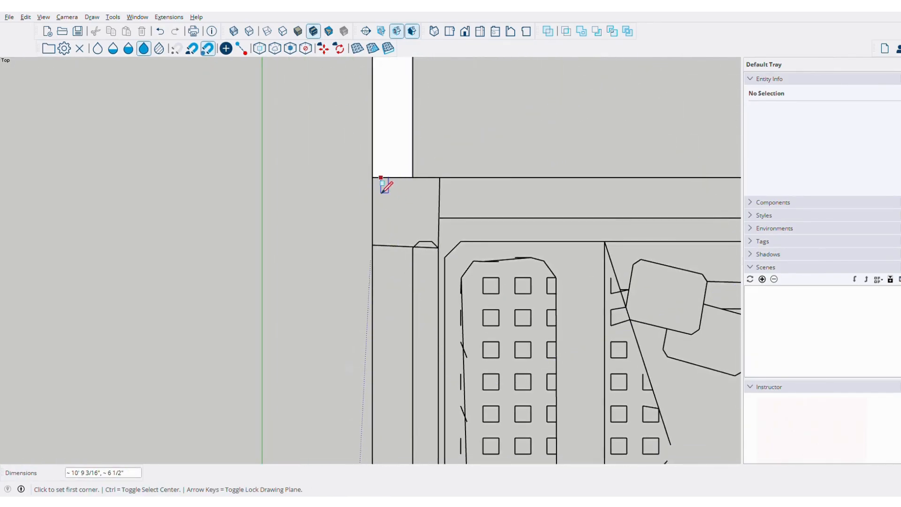
Draw a rectangle about 6 1/2" wide over the remaining left exterior wall, from the second column to the plan's front edge
{"action": "scroll", "coordinate": [381, 185], "scroll_direction": "down", "scroll_amount": 6}
{"action": "middle_click_drag", "start_coordinate": [422, 329], "coordinate": [436, 127], "text": "shift"}
{"action": "key", "text": "space"}
{"action": "scroll", "coordinate": [436, 127], "scroll_direction": "down", "scroll_amount": 3}
{"action": "scroll", "coordinate": [427, 191], "scroll_direction": "up", "scroll_amount": 2}
{"action": "middle_click_drag", "start_coordinate": [434, 57], "coordinate": [433, 159], "text": "shift"}
{"action": "scroll", "coordinate": [435, 113], "scroll_direction": "up", "scroll_amount": 3}
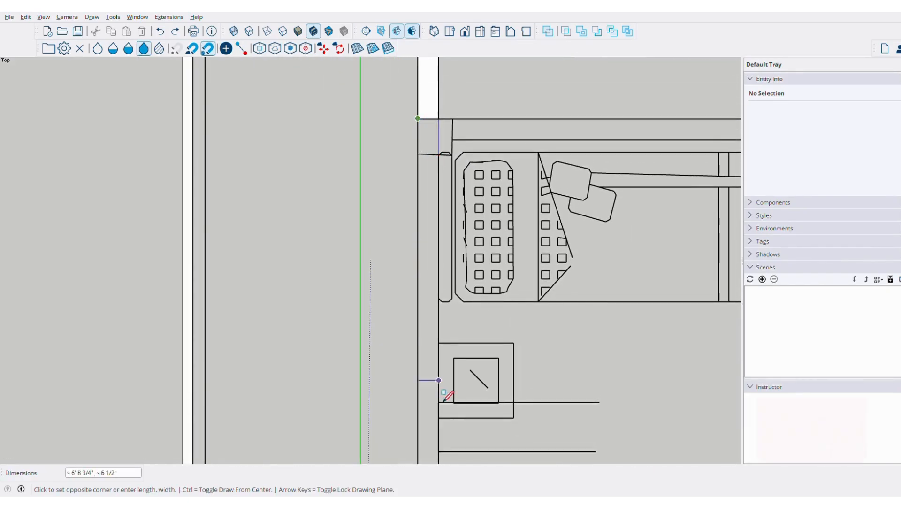
{"action": "middle_click_drag", "start_coordinate": [448, 396], "coordinate": [472, 200], "text": "shift"}
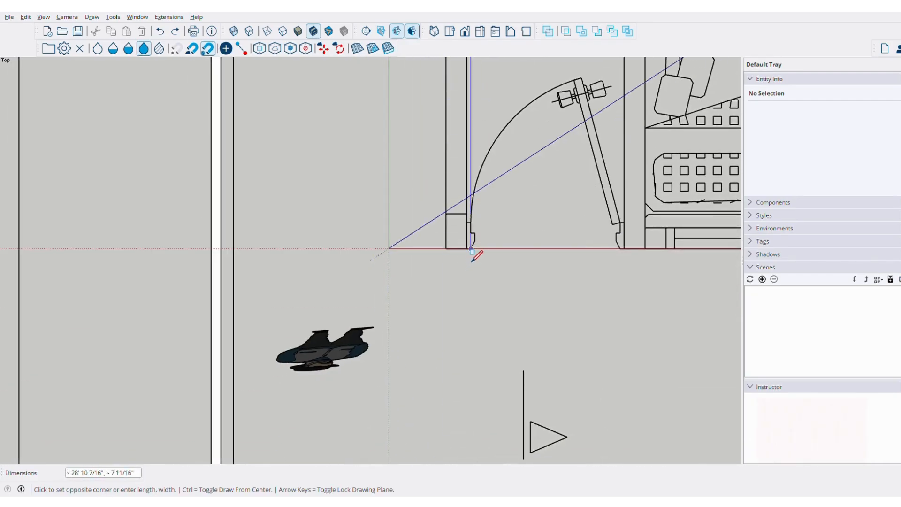
{"action": "scroll", "coordinate": [469, 261], "scroll_direction": "down", "scroll_amount": 2}
{"action": "middle_click_drag", "start_coordinate": [456, 61], "coordinate": [429, 503], "text": "shift"}
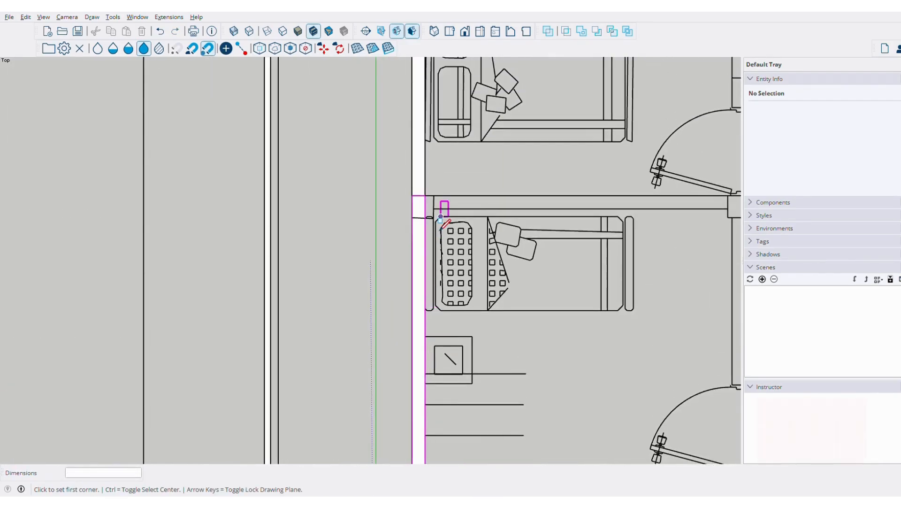
Draw a rectangle over the left-side column between the two bedrooms
{"action": "middle_click_drag", "start_coordinate": [438, 218], "coordinate": [435, 230], "text": "shift"}
{"action": "scroll", "coordinate": [434, 226], "scroll_direction": "up", "scroll_amount": 4}
{"action": "scroll", "coordinate": [435, 232], "scroll_direction": "up", "scroll_amount": 2}
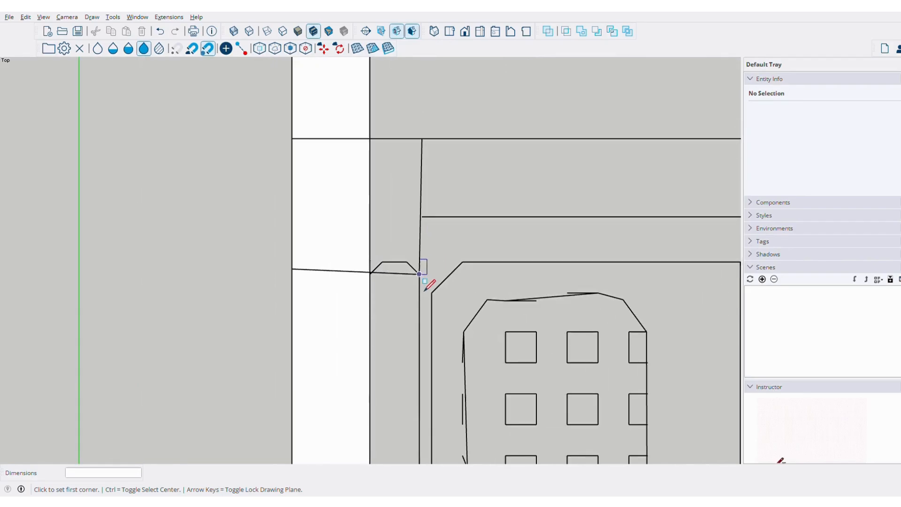
{"action": "left_click", "coordinate": [374, 153]}
{"action": "scroll", "coordinate": [397, 212], "scroll_direction": "down", "scroll_amount": 1}
Outline the left-side column beside the stairs and erase the wall line crossing it, restoring anything erased by mistake
{"action": "middle_click_drag", "start_coordinate": [404, 399], "coordinate": [471, 66], "text": "shift"}
{"action": "middle_click_drag", "start_coordinate": [469, 413], "coordinate": [469, 224], "text": "shift"}
{"action": "middle_click_drag", "start_coordinate": [452, 461], "coordinate": [472, 287], "text": "shift"}
{"action": "scroll", "coordinate": [412, 308], "scroll_direction": "down", "scroll_amount": 7}
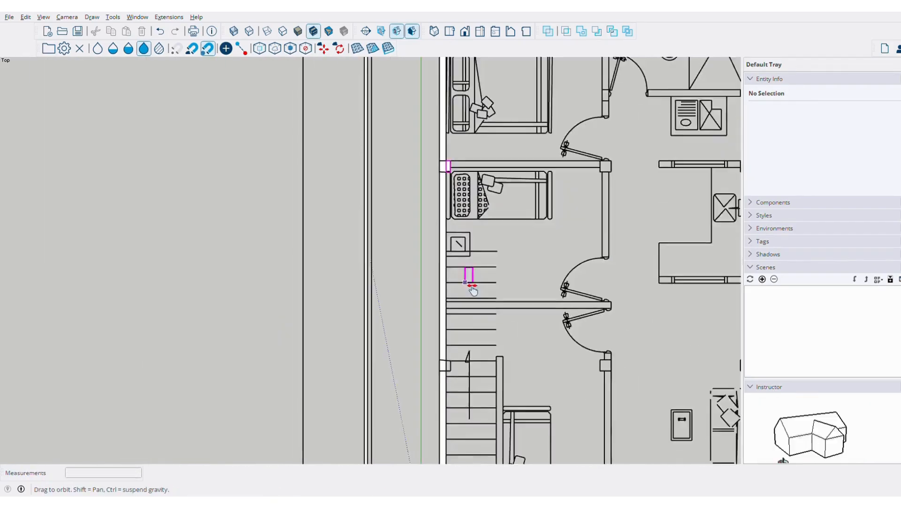
{"action": "scroll", "coordinate": [469, 282], "scroll_direction": "up", "scroll_amount": 6}
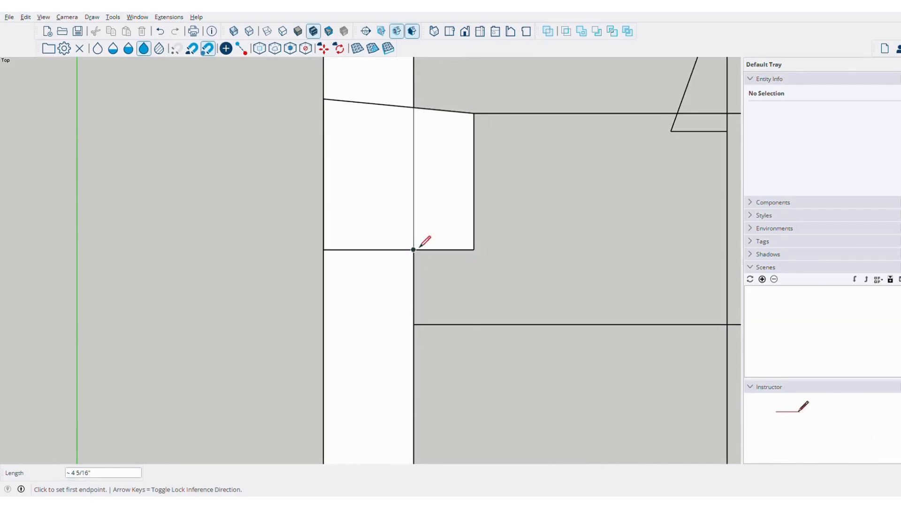
{"action": "scroll", "coordinate": [429, 169], "scroll_direction": "down", "scroll_amount": 2}
{"action": "left_click_drag", "start_coordinate": [402, 137], "coordinate": [403, 137]}
{"action": "key", "text": "ctrl+z"}
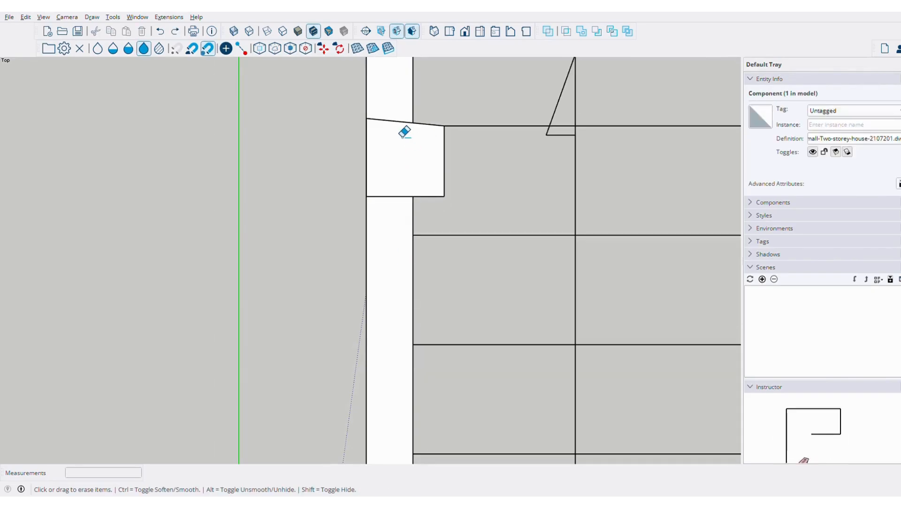
Select the traced left exterior wall face and check it along the stairs to the front edge
{"action": "key", "text": "space"}
{"action": "left_click", "coordinate": [406, 143]}
{"action": "scroll", "coordinate": [402, 125], "scroll_direction": "down", "scroll_amount": 2}
{"action": "middle_click_drag", "start_coordinate": [399, 425], "coordinate": [417, 61], "text": "shift"}
{"action": "middle_click_drag", "start_coordinate": [415, 394], "coordinate": [409, 126], "text": "shift"}
{"action": "scroll", "coordinate": [417, 206], "scroll_direction": "up", "scroll_amount": 5}
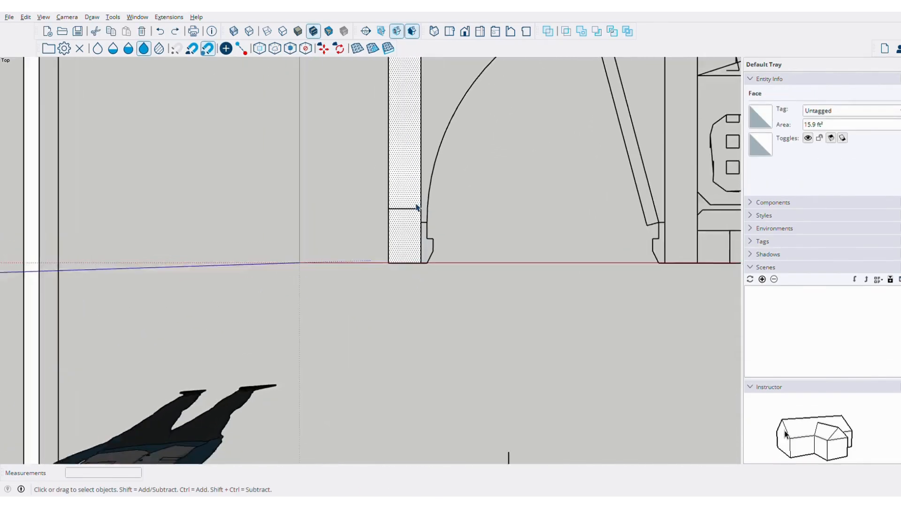
Draw a rectangle over the interior wall between the stairs and the front bedroom
{"action": "scroll", "coordinate": [445, 277], "scroll_direction": "down", "scroll_amount": 12}
{"action": "middle_click_drag", "start_coordinate": [671, 357], "coordinate": [199, 213], "text": "shift"}
{"action": "scroll", "coordinate": [207, 211], "scroll_direction": "down", "scroll_amount": 1}
{"action": "middle_click_drag", "start_coordinate": [209, 262], "coordinate": [292, 245], "text": "shift"}
{"action": "middle_click_drag", "start_coordinate": [492, 271], "coordinate": [418, 266], "text": "shift"}
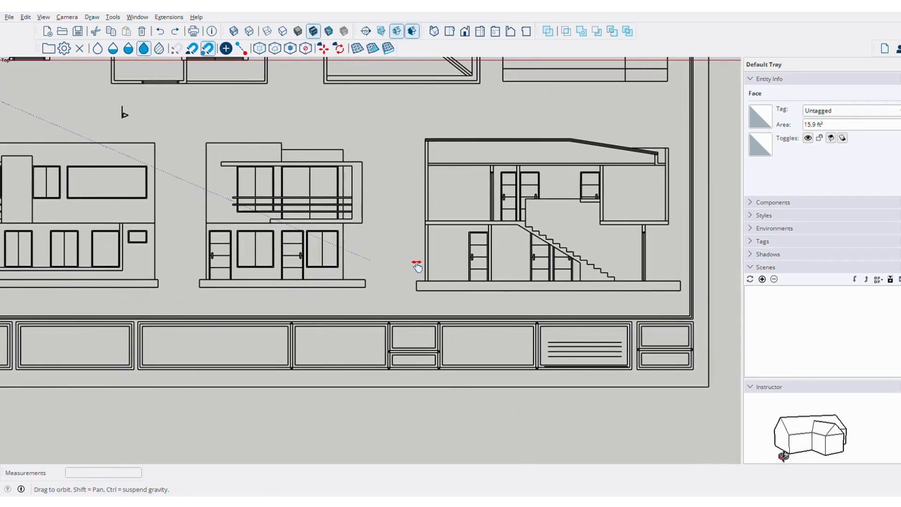
{"action": "middle_click_drag", "start_coordinate": [256, 290], "coordinate": [478, 413], "text": "shift"}
{"action": "scroll", "coordinate": [429, 270], "scroll_direction": "up", "scroll_amount": 6}
{"action": "middle_click_drag", "start_coordinate": [402, 417], "coordinate": [393, 308], "text": "shift"}
{"action": "scroll", "coordinate": [432, 324], "scroll_direction": "down", "scroll_amount": 1}
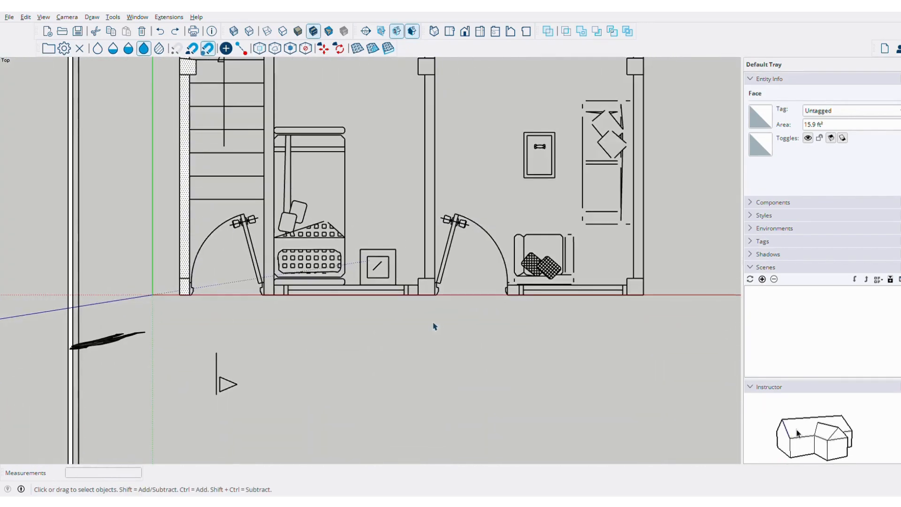
{"action": "scroll", "coordinate": [389, 290], "scroll_direction": "up", "scroll_amount": 6}
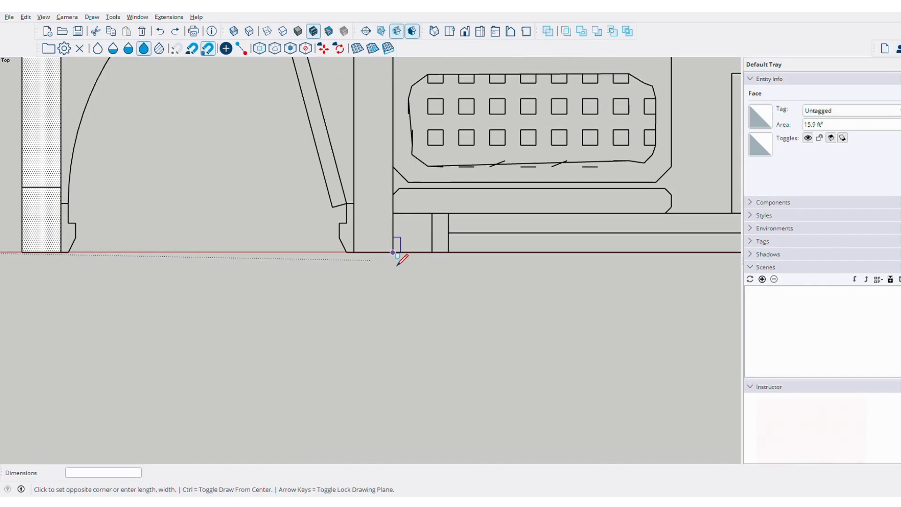
{"action": "middle_click_drag", "start_coordinate": [368, 91], "coordinate": [360, 440], "text": "shift"}
{"action": "middle_click_drag", "start_coordinate": [362, 63], "coordinate": [370, 94], "text": "shift"}
{"action": "left_click", "coordinate": [310, 390]}
{"action": "scroll", "coordinate": [312, 387], "scroll_direction": "down", "scroll_amount": 6}
Draw a rectangle over the short front wall piece between the stair wall and the bedroom window
{"action": "scroll", "coordinate": [365, 288], "scroll_direction": "up", "scroll_amount": 7}
{"action": "middle_click_drag", "start_coordinate": [365, 289], "coordinate": [412, 266], "text": "shift"}
{"action": "scroll", "coordinate": [412, 267], "scroll_direction": "up", "scroll_amount": 1}
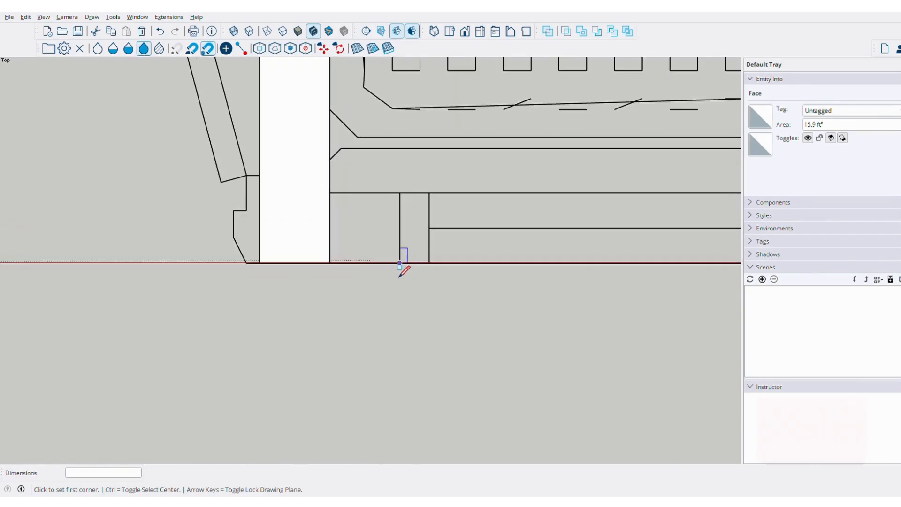
{"action": "scroll", "coordinate": [418, 269], "scroll_direction": "down", "scroll_amount": 7}
{"action": "middle_click_drag", "start_coordinate": [368, 226], "coordinate": [364, 322], "text": "shift"}
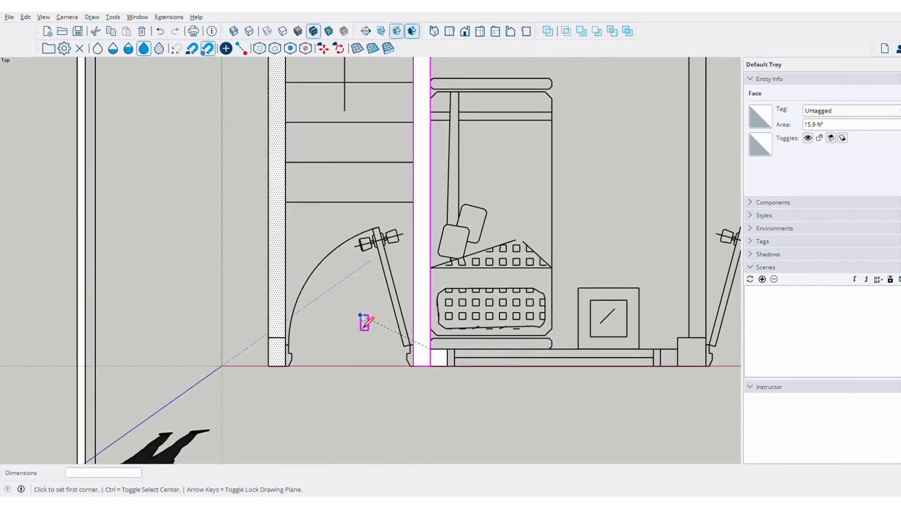
Draw a rectangle of about 10 13/16" square over the front middle column and another over the short wall piece beside it
{"action": "scroll", "coordinate": [364, 322], "scroll_direction": "down", "scroll_amount": 3}
{"action": "middle_click_drag", "start_coordinate": [466, 340], "coordinate": [340, 265], "text": "shift"}
{"action": "scroll", "coordinate": [432, 273], "scroll_direction": "up", "scroll_amount": 6}
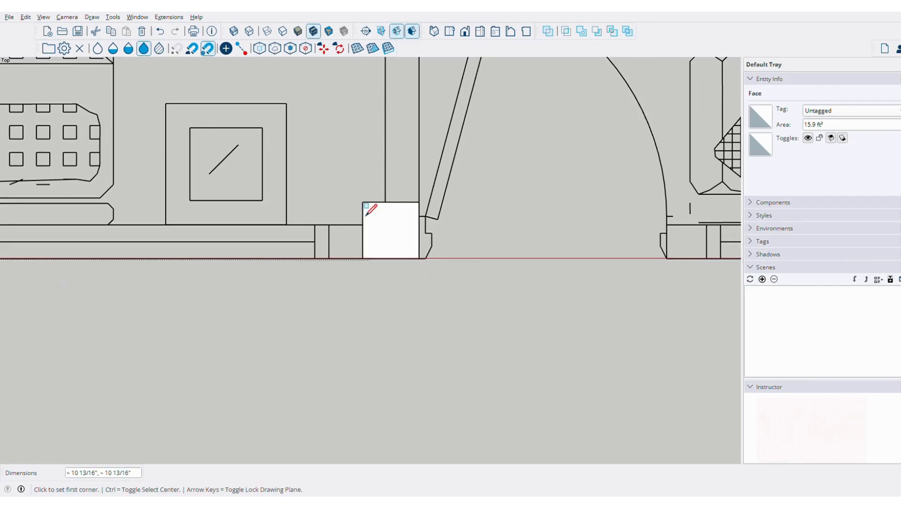
{"action": "scroll", "coordinate": [338, 235], "scroll_direction": "up", "scroll_amount": 1}
{"action": "left_click", "coordinate": [366, 271]}
{"action": "middle_click_drag", "start_coordinate": [441, 230], "coordinate": [419, 317], "text": "shift"}
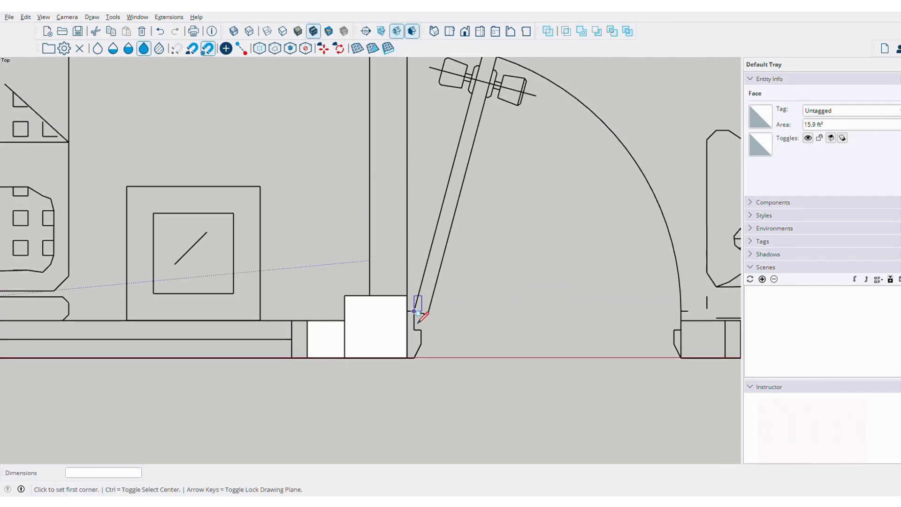
Trace the interior wall running up from the front middle column, about 6 1/2" wide, and the column at its upper end
{"action": "middle_click_drag", "start_coordinate": [375, 180], "coordinate": [360, 322], "text": "shift"}
{"action": "scroll", "coordinate": [404, 278], "scroll_direction": "down", "scroll_amount": 3}
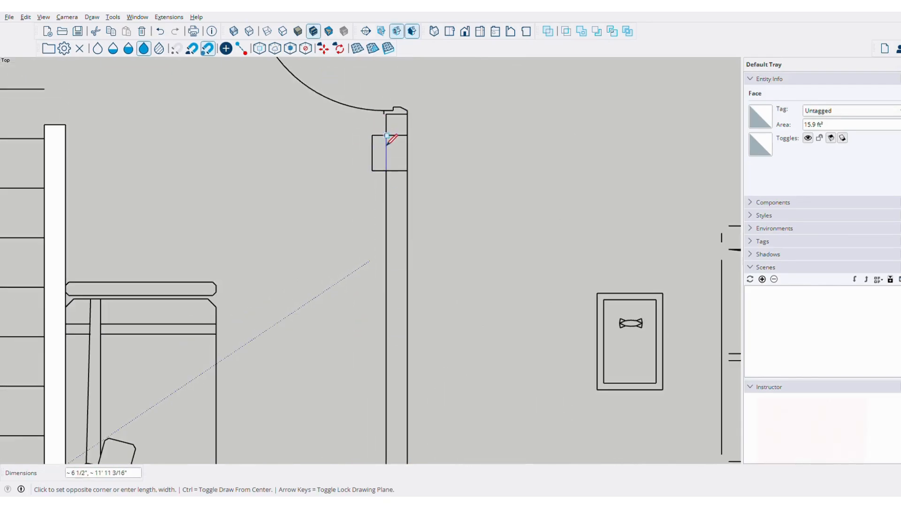
{"action": "left_click", "coordinate": [388, 126]}
{"action": "scroll", "coordinate": [389, 128], "scroll_direction": "up", "scroll_amount": 8}
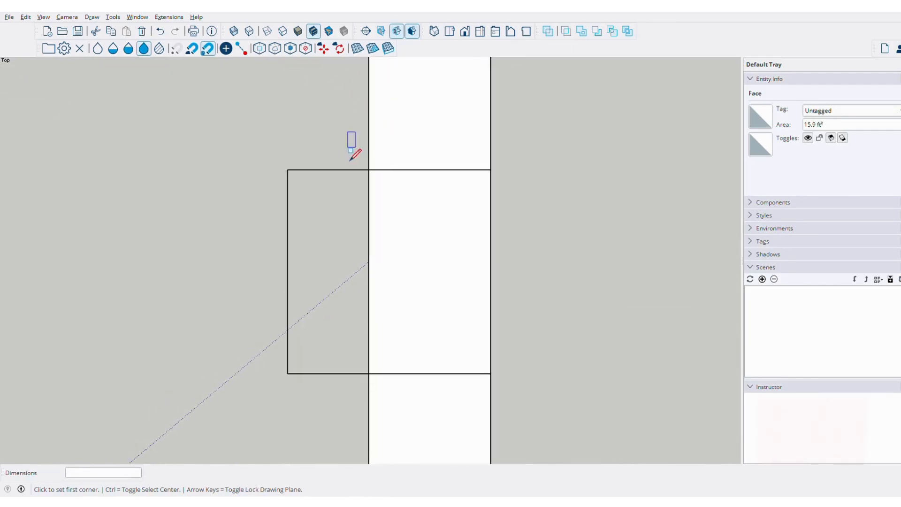
{"action": "left_click", "coordinate": [370, 374]}
Select the imported floor plan drawing and hide it so only the traced walls are shown
{"action": "scroll", "coordinate": [384, 338], "scroll_direction": "down", "scroll_amount": 3}
{"action": "scroll", "coordinate": [379, 310], "scroll_direction": "down", "scroll_amount": 5}
{"action": "left_click", "coordinate": [369, 215]}
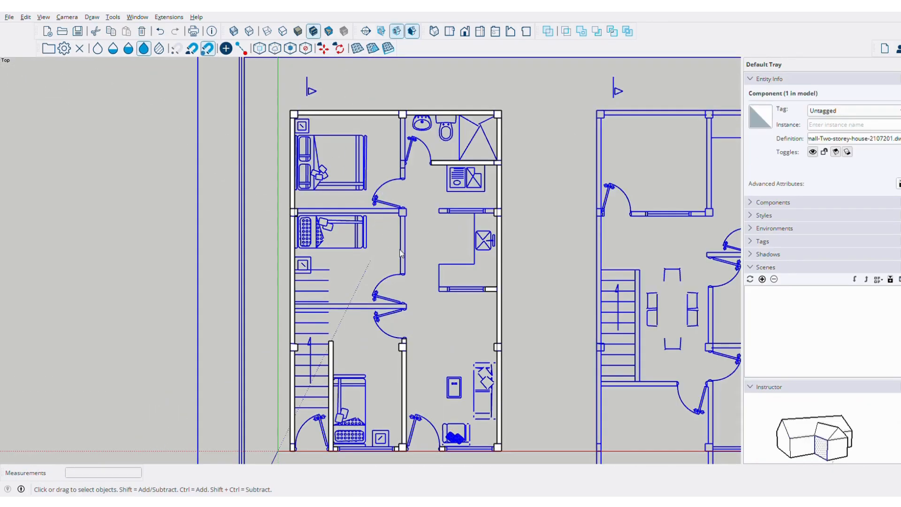
{"action": "scroll", "coordinate": [535, 151], "scroll_direction": "up", "scroll_amount": 8}
Erase the inner lines where columns and walls meet at the upper-right corner and along the right exterior wall
{"action": "key", "text": "e"}
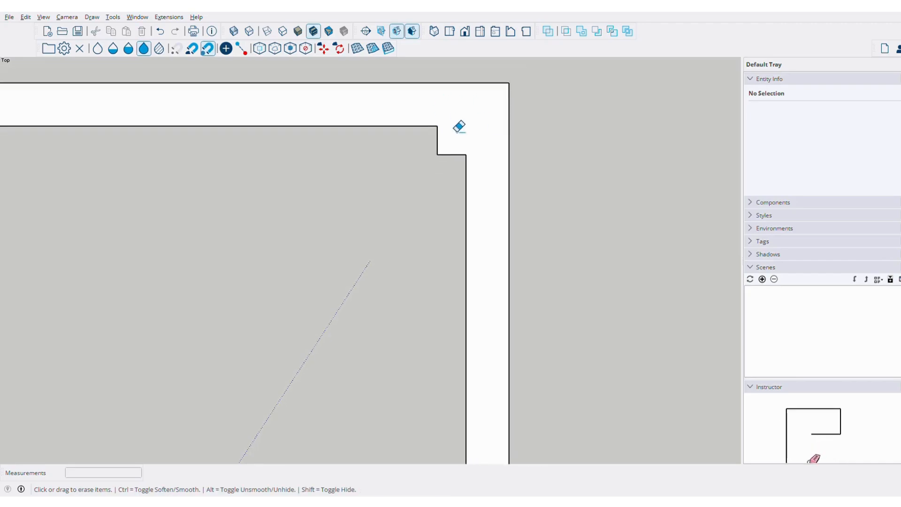
{"action": "scroll", "coordinate": [487, 235], "scroll_direction": "down", "scroll_amount": 3}
{"action": "scroll", "coordinate": [508, 428], "scroll_direction": "down", "scroll_amount": 4}
{"action": "scroll", "coordinate": [493, 252], "scroll_direction": "up", "scroll_amount": 5}
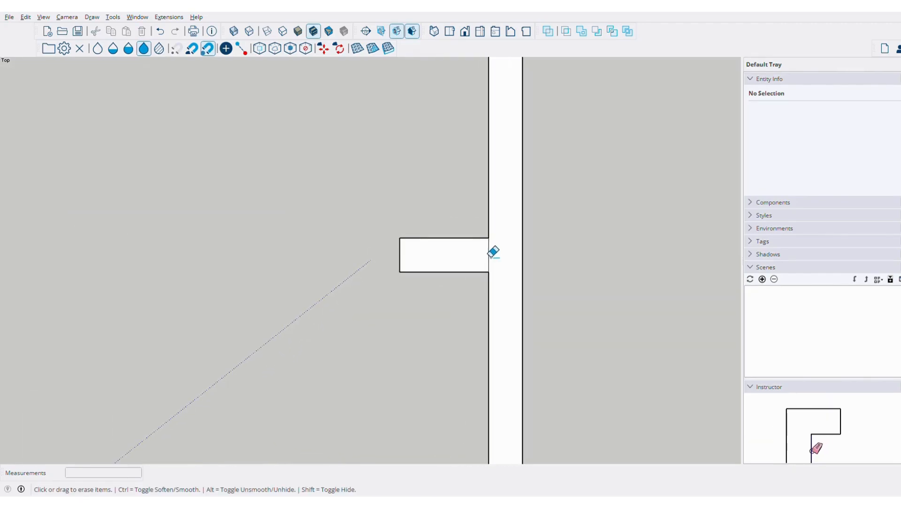
{"action": "scroll", "coordinate": [493, 252], "scroll_direction": "down", "scroll_amount": 4}
{"action": "scroll", "coordinate": [510, 268], "scroll_direction": "up", "scroll_amount": 4}
{"action": "scroll", "coordinate": [462, 338], "scroll_direction": "down", "scroll_amount": 4}
Erase the inner lines between columns and wall pieces along the front of the plan
{"action": "mouse_move", "coordinate": [463, 337]}
{"action": "middle_mouse_down"}
{"action": "mouse_move", "coordinate": [591, 260]}
{"action": "mouse_move", "coordinate": [571, 215]}
{"action": "middle_mouse_up"}
{"action": "scroll", "coordinate": [595, 284], "scroll_direction": "up", "scroll_amount": 3}
{"action": "scroll", "coordinate": [592, 248], "scroll_direction": "down", "scroll_amount": 5}
{"action": "scroll", "coordinate": [469, 257], "scroll_direction": "up", "scroll_amount": 4}
{"action": "scroll", "coordinate": [387, 231], "scroll_direction": "up", "scroll_amount": 3}
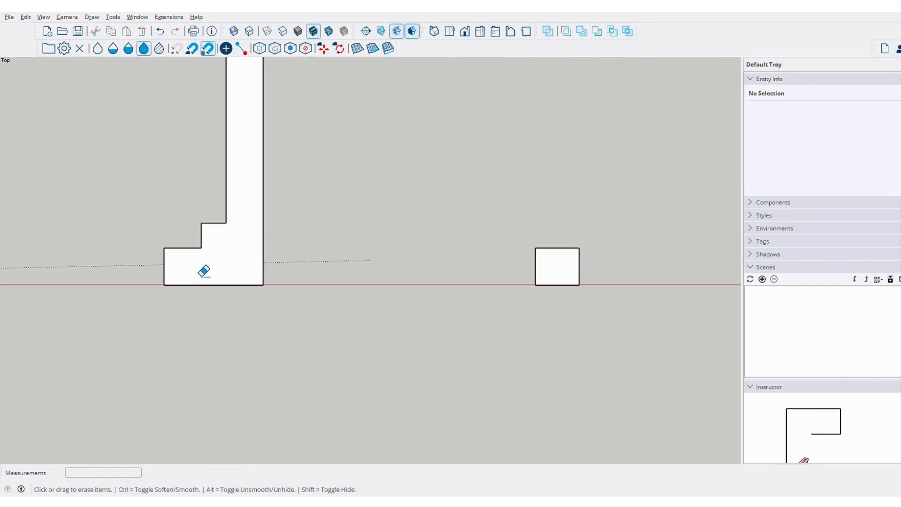
{"action": "scroll", "coordinate": [408, 258], "scroll_direction": "down", "scroll_amount": 4}
{"action": "scroll", "coordinate": [385, 250], "scroll_direction": "up", "scroll_amount": 4}
{"action": "scroll", "coordinate": [513, 240], "scroll_direction": "down", "scroll_amount": 6}
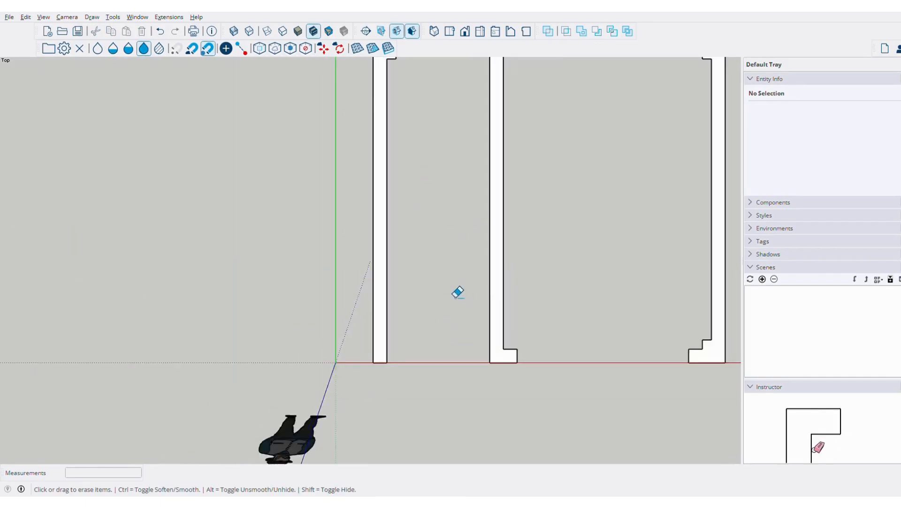
Unhide the imported floor plan drawing and select the connected exterior wall geometry in a perspective view
{"action": "key", "text": "space"}
{"action": "scroll", "coordinate": [280, 218], "scroll_direction": "down", "scroll_amount": 2}
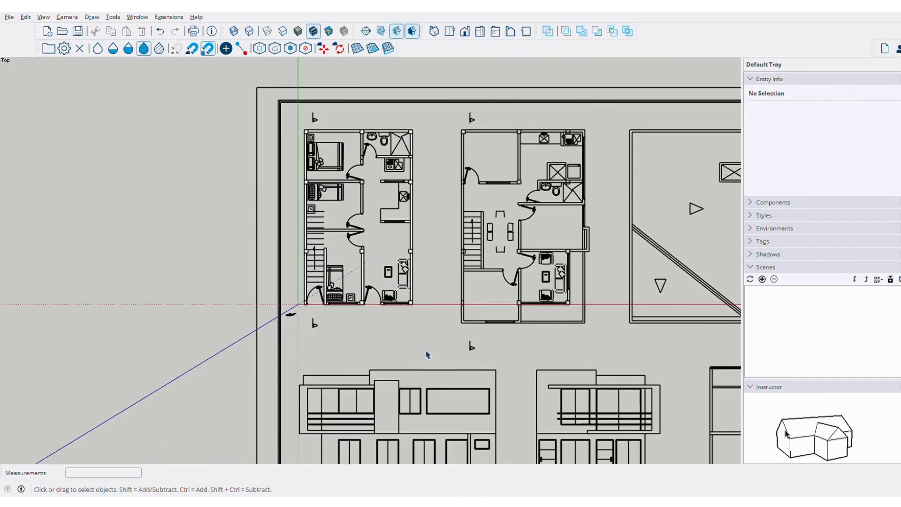
{"action": "middle_click_drag", "start_coordinate": [427, 353], "coordinate": [393, 255]}
{"action": "scroll", "coordinate": [393, 255], "scroll_direction": "up", "scroll_amount": 3}
{"action": "middle_click_drag", "start_coordinate": [470, 300], "coordinate": [485, 281]}
{"action": "scroll", "coordinate": [497, 300], "scroll_direction": "down", "scroll_amount": 3}
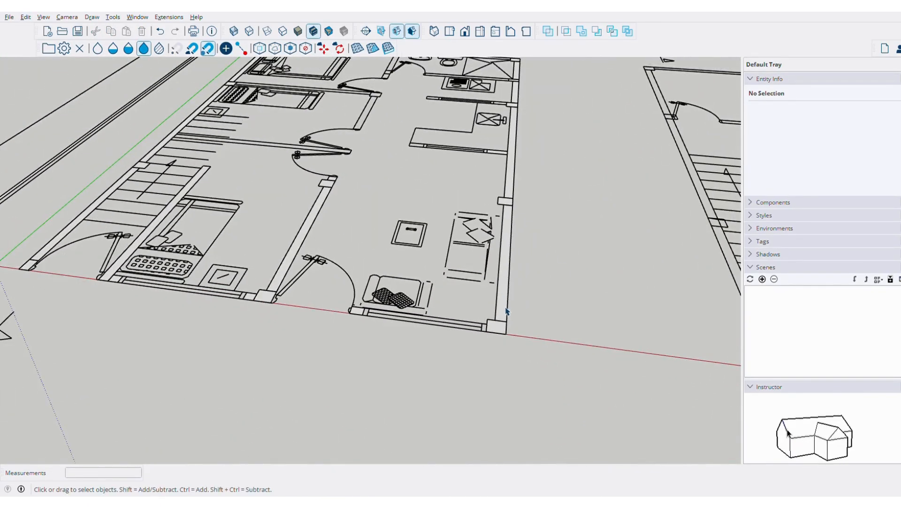
{"action": "scroll", "coordinate": [508, 312], "scroll_direction": "down", "scroll_amount": 5}
{"action": "middle_click_drag", "start_coordinate": [471, 368], "coordinate": [375, 300]}
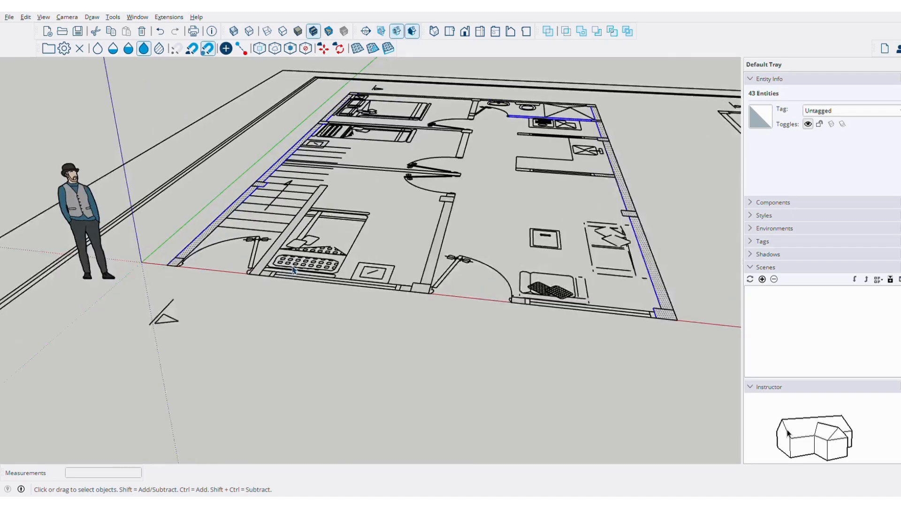
Select the stair wall face together with its short front return
{"action": "scroll", "coordinate": [373, 298], "scroll_direction": "up", "scroll_amount": 4}
{"action": "scroll", "coordinate": [501, 296], "scroll_direction": "up", "scroll_amount": 5}
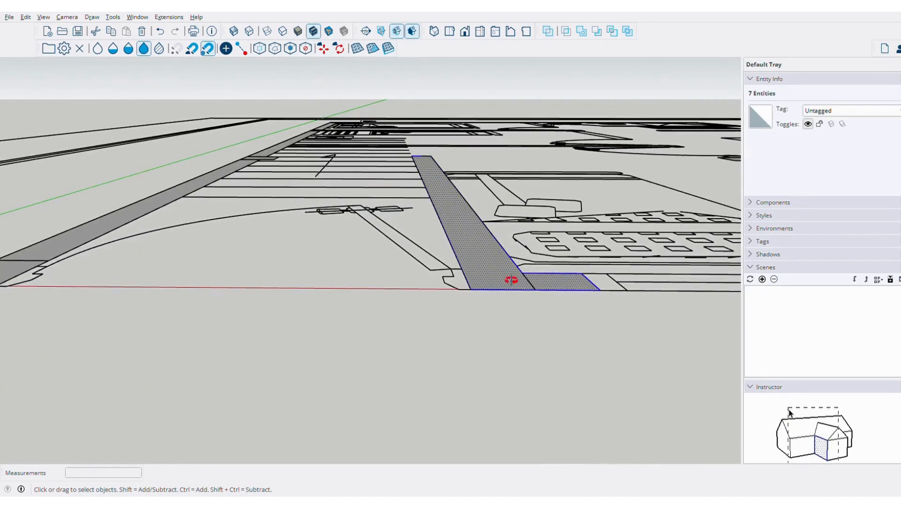
{"action": "left_click", "coordinate": [471, 294]}
{"action": "key", "text": "Escape"}
Extrude the stair wall face upward by 9' 11 3/4"
{"action": "scroll", "coordinate": [477, 190], "scroll_direction": "down", "scroll_amount": 2}
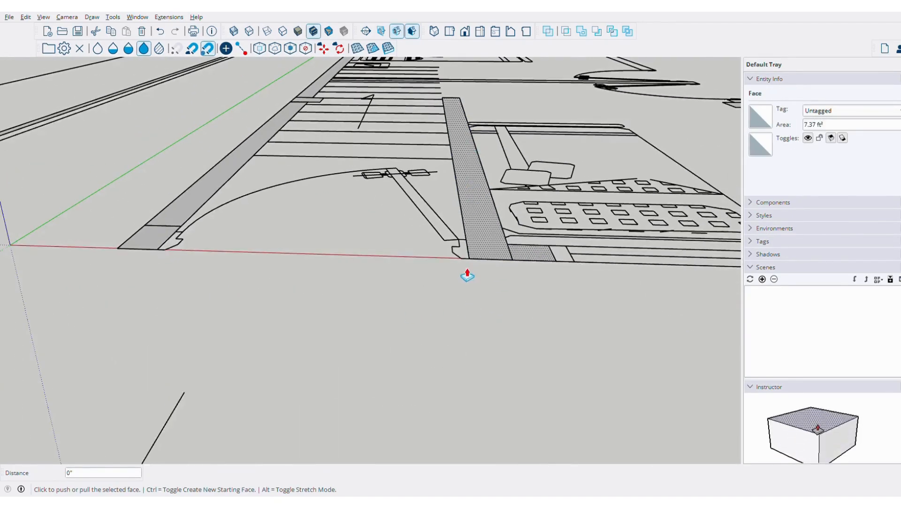
{"action": "middle_click_drag", "start_coordinate": [466, 275], "coordinate": [407, 421]}
{"action": "scroll", "coordinate": [407, 388], "scroll_direction": "down", "scroll_amount": 3}
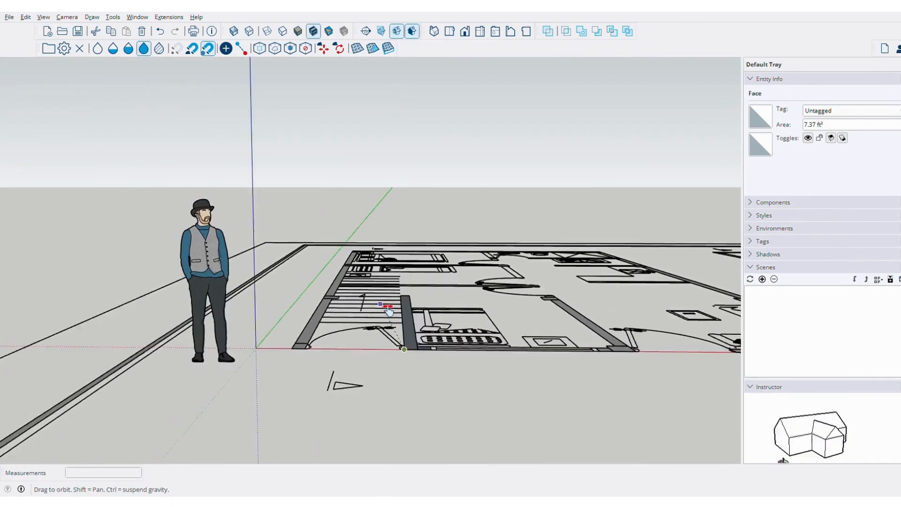
{"action": "mouse_move", "coordinate": [433, 221]}
{"action": "middle_mouse_down"}
{"action": "mouse_move", "coordinate": [429, 202]}
{"action": "mouse_move", "coordinate": [427, 228]}
{"action": "middle_mouse_up"}
{"action": "scroll", "coordinate": [426, 216], "scroll_direction": "up", "scroll_amount": 2}
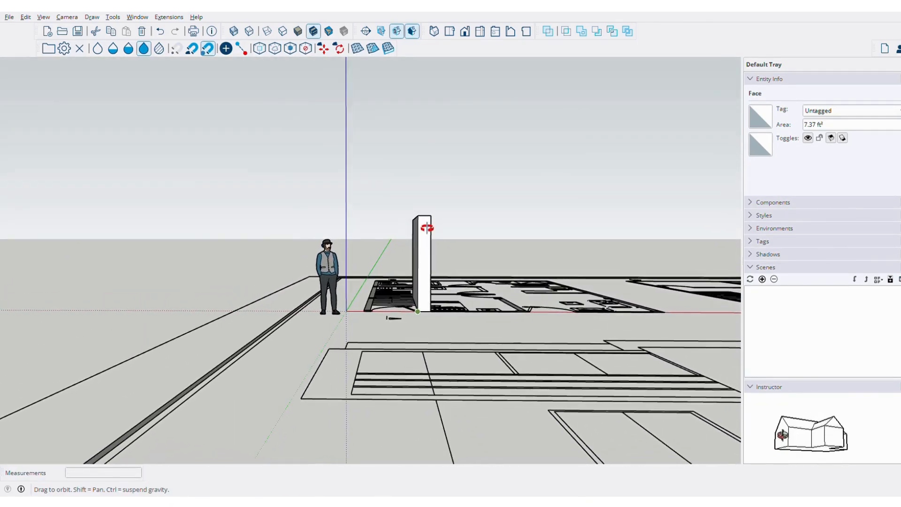
{"action": "scroll", "coordinate": [428, 199], "scroll_direction": "down", "scroll_amount": 4}
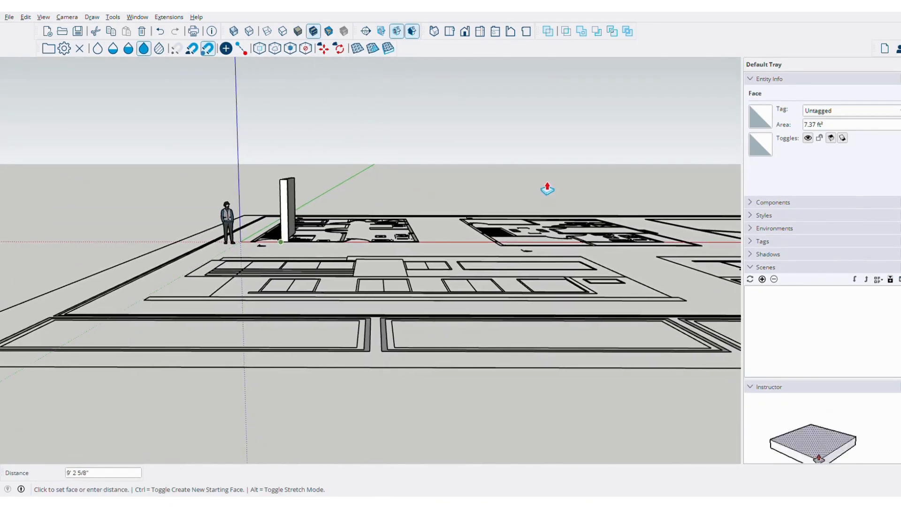
{"action": "middle_click_drag", "start_coordinate": [547, 187], "coordinate": [396, 162]}
{"action": "middle_click_drag", "start_coordinate": [287, 152], "coordinate": [352, 252]}
{"action": "scroll", "coordinate": [361, 157], "scroll_direction": "up", "scroll_amount": 3}
{"action": "middle_click_drag", "start_coordinate": [370, 117], "coordinate": [362, 118], "text": "shift"}
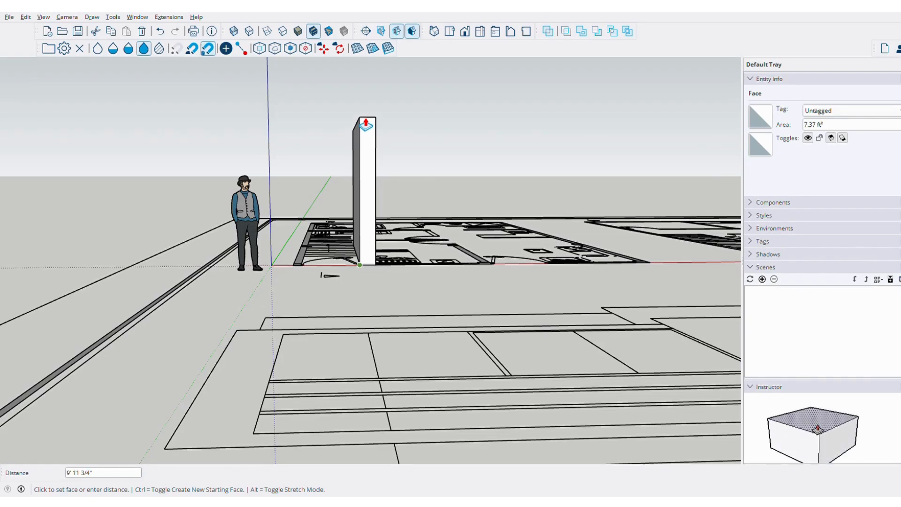
Extrude the connected exterior wall face 9' 11 3/4", level with the top of the stair wall
{"action": "middle_click_drag", "start_coordinate": [347, 183], "coordinate": [282, 318]}
{"action": "scroll", "coordinate": [282, 318], "scroll_direction": "up", "scroll_amount": 4}
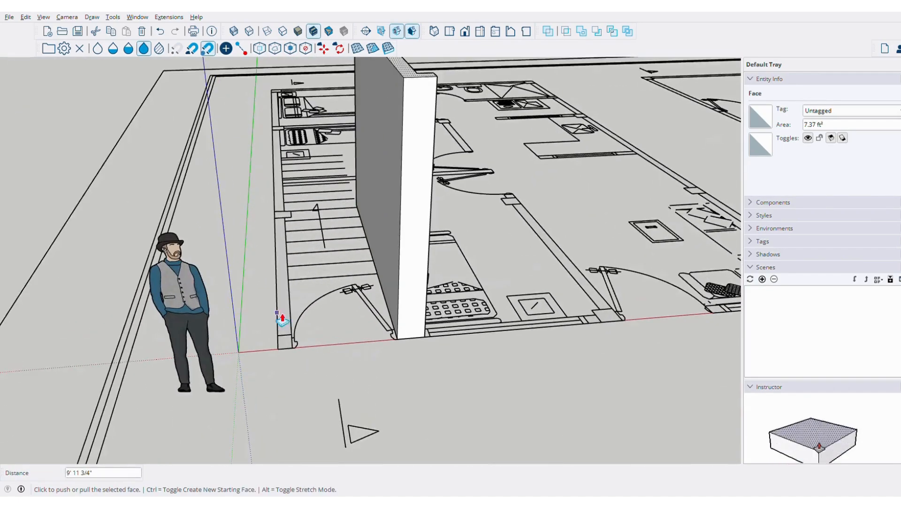
{"action": "scroll", "coordinate": [361, 344], "scroll_direction": "down", "scroll_amount": 5}
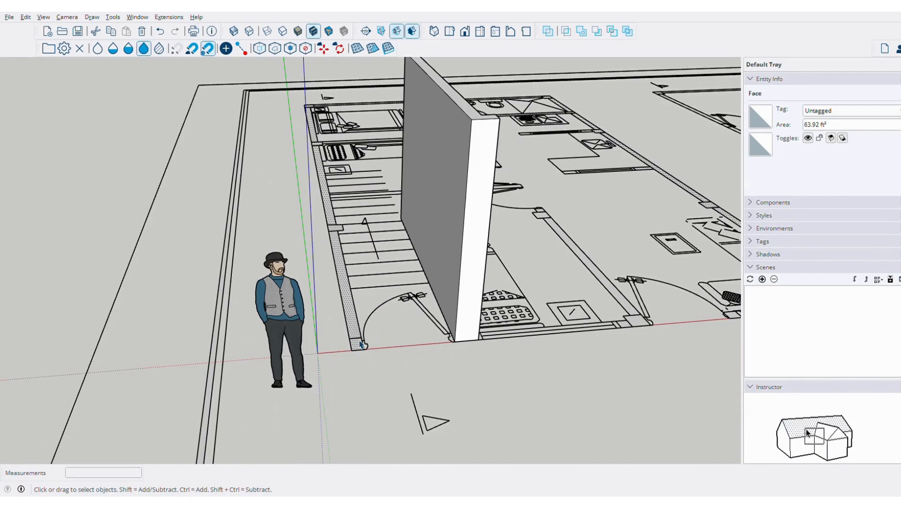
{"action": "scroll", "coordinate": [385, 338], "scroll_direction": "up", "scroll_amount": 5}
{"action": "key", "text": "p"}
{"action": "scroll", "coordinate": [378, 362], "scroll_direction": "down", "scroll_amount": 5}
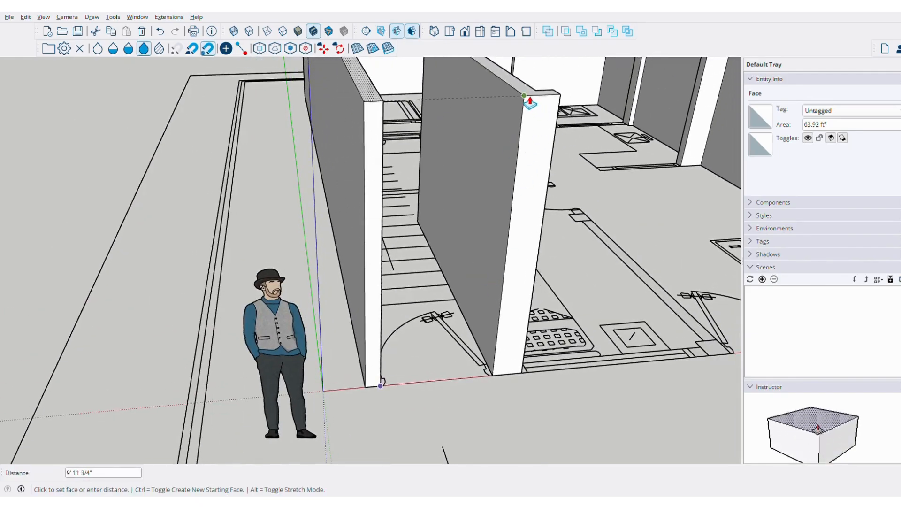
{"action": "scroll", "coordinate": [493, 288], "scroll_direction": "down", "scroll_amount": 4}
{"action": "middle_click_drag", "start_coordinate": [297, 378], "coordinate": [418, 249]}
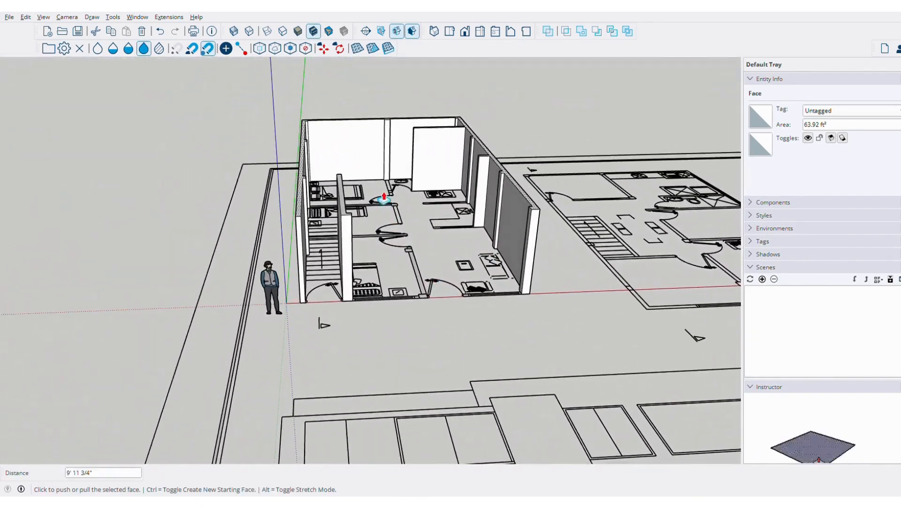
Draw a dividing line across the top face of the right exterior wall, just behind its front corner
{"action": "middle_click_drag", "start_coordinate": [495, 177], "coordinate": [412, 197]}
{"action": "scroll", "coordinate": [366, 160], "scroll_direction": "up", "scroll_amount": 8}
{"action": "key", "text": "space"}
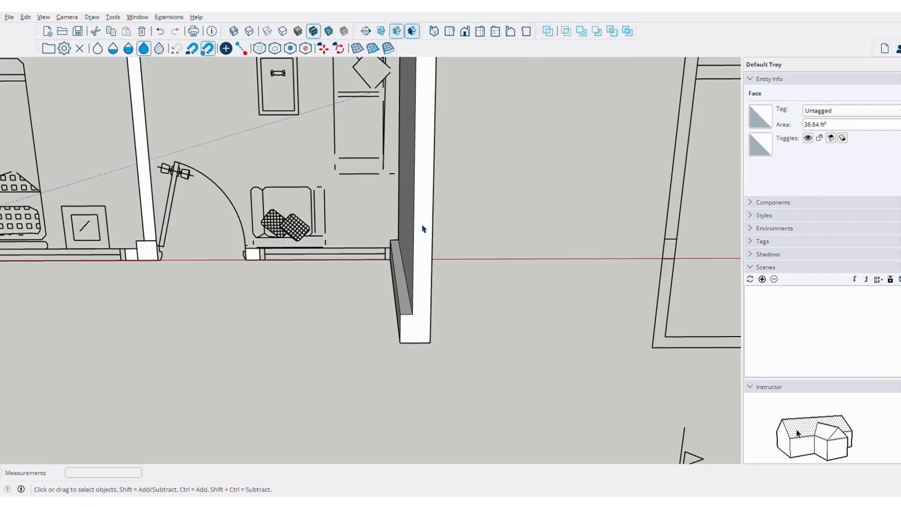
{"action": "left_click", "coordinate": [433, 230]}
{"action": "key", "text": "space"}
{"action": "scroll", "coordinate": [442, 187], "scroll_direction": "down", "scroll_amount": 3}
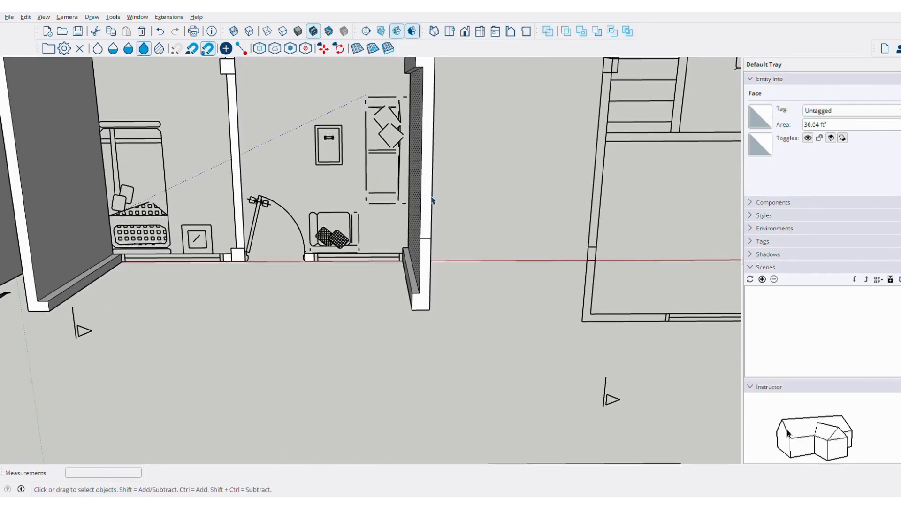
Push the right exterior wall's top face behind the dividing line down by 7' 11 1/8"
{"action": "left_click", "coordinate": [428, 197]}
{"action": "middle_click_drag", "start_coordinate": [428, 198], "coordinate": [348, 30]}
{"action": "scroll", "coordinate": [399, 71], "scroll_direction": "down", "scroll_amount": 2}
{"action": "middle_click_drag", "start_coordinate": [448, 138], "coordinate": [291, 132]}
{"action": "scroll", "coordinate": [449, 127], "scroll_direction": "up", "scroll_amount": 3}
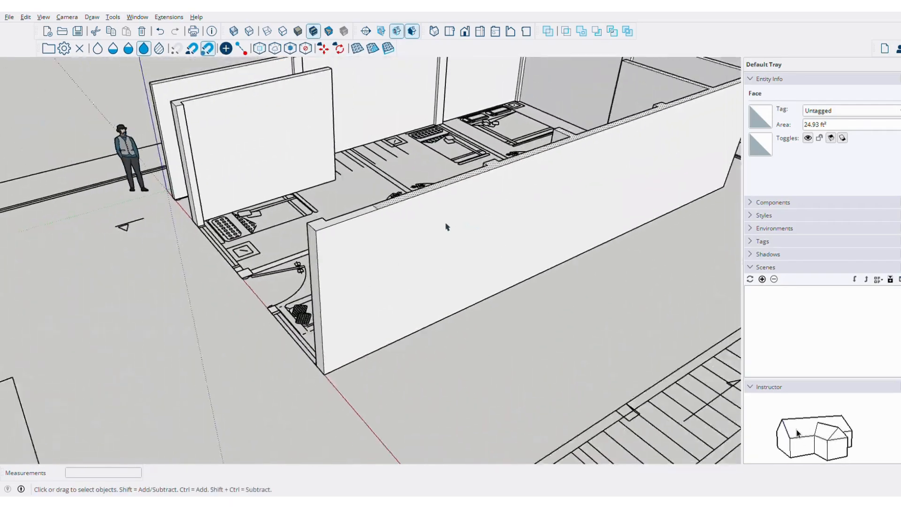
{"action": "left_click", "coordinate": [408, 198]}
{"action": "scroll", "coordinate": [415, 249], "scroll_direction": "down", "scroll_amount": 3}
{"action": "middle_click_drag", "start_coordinate": [416, 272], "coordinate": [423, 202]}
{"action": "scroll", "coordinate": [491, 191], "scroll_direction": "down", "scroll_amount": 2}
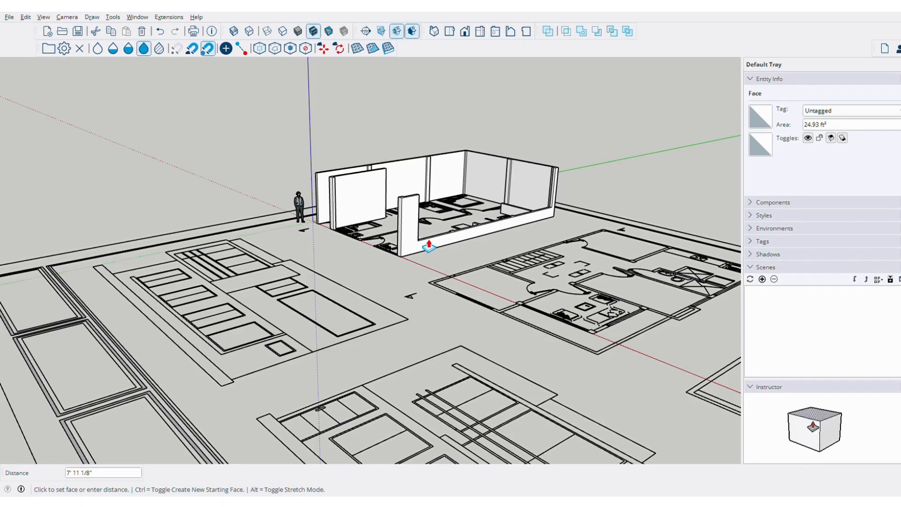
{"action": "left_click", "coordinate": [429, 246]}
{"action": "middle_click_drag", "start_coordinate": [429, 246], "coordinate": [445, 303]}
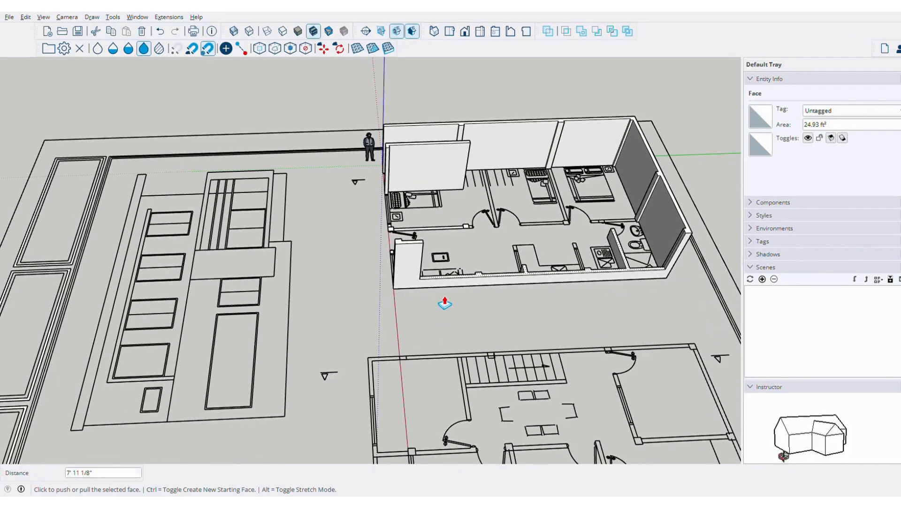
{"action": "middle_click_drag", "start_coordinate": [510, 275], "coordinate": [421, 138]}
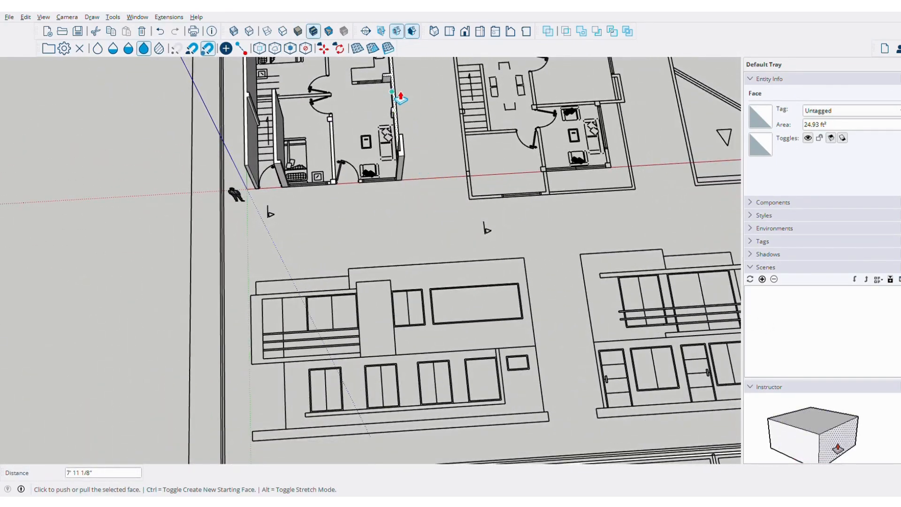
Split the lowered right wall near the bathroom and raise its rear section to form a higher sill
{"action": "middle_click_drag", "start_coordinate": [409, 96], "coordinate": [432, 146]}
{"action": "scroll", "coordinate": [399, 282], "scroll_direction": "up", "scroll_amount": 5}
{"action": "key", "text": "l"}
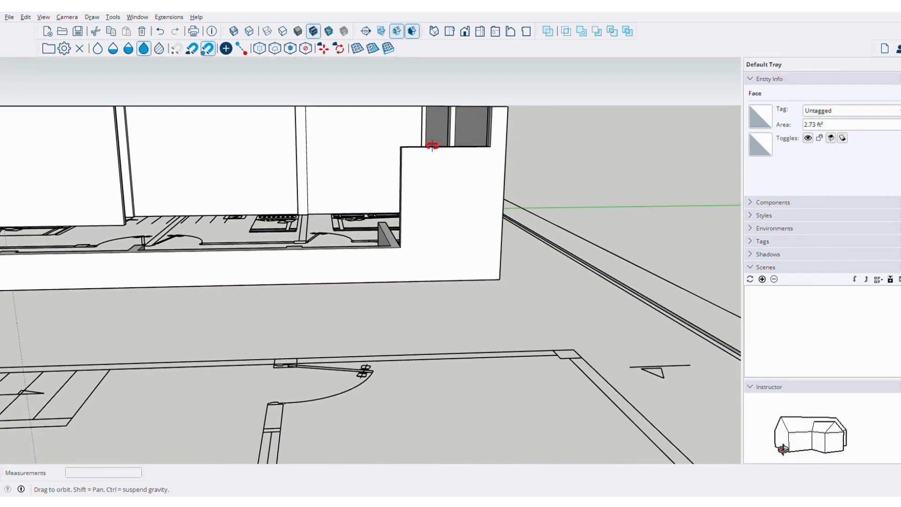
Draw lines across the lowered wall top on both sides of the column nearest the bathroom
{"action": "scroll", "coordinate": [368, 170], "scroll_direction": "down", "scroll_amount": 6}
{"action": "mouse_move", "coordinate": [459, 249]}
{"action": "middle_mouse_down"}
{"action": "mouse_move", "coordinate": [465, 195]}
{"action": "mouse_move", "coordinate": [495, 197]}
{"action": "mouse_move", "coordinate": [354, 226]}
{"action": "mouse_move", "coordinate": [621, 155]}
{"action": "mouse_move", "coordinate": [515, 359]}
{"action": "mouse_move", "coordinate": [508, 287]}
{"action": "mouse_move", "coordinate": [426, 187]}
{"action": "mouse_move", "coordinate": [386, 294]}
{"action": "middle_mouse_up"}
{"action": "scroll", "coordinate": [309, 177], "scroll_direction": "up", "scroll_amount": 5}
{"action": "scroll", "coordinate": [309, 177], "scroll_direction": "down", "scroll_amount": 3}
{"action": "left_click", "coordinate": [449, 31]}
{"action": "scroll", "coordinate": [484, 181], "scroll_direction": "up", "scroll_amount": 3}
{"action": "middle_click_drag", "start_coordinate": [484, 175], "coordinate": [515, 295], "text": "shift"}
{"action": "scroll", "coordinate": [399, 278], "scroll_direction": "up", "scroll_amount": 2}
{"action": "key", "text": "l"}
{"action": "key", "text": "space"}
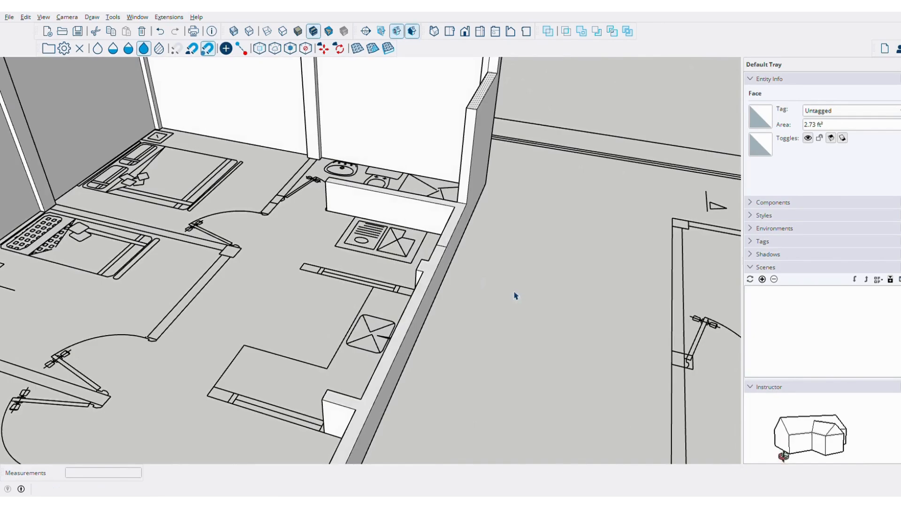
{"action": "scroll", "coordinate": [423, 307], "scroll_direction": "up", "scroll_amount": 4}
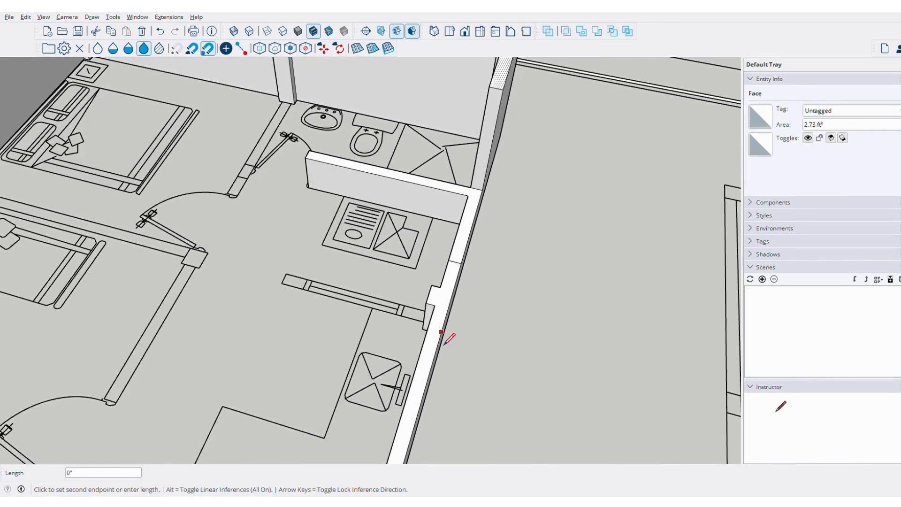
{"action": "key", "text": "space"}
Raise the wall section between the two lines at the column nearest the bathroom
{"action": "left_click", "coordinate": [444, 308]}
{"action": "middle_click_drag", "start_coordinate": [443, 308], "coordinate": [415, 307]}
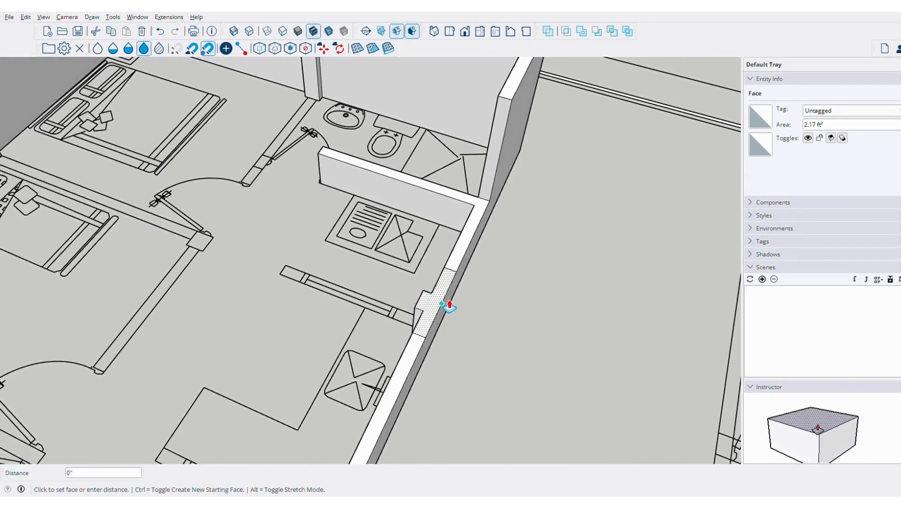
{"action": "left_click", "coordinate": [507, 102]}
{"action": "scroll", "coordinate": [467, 152], "scroll_direction": "down", "scroll_amount": 1}
{"action": "middle_click_drag", "start_coordinate": [458, 226], "coordinate": [386, 227]}
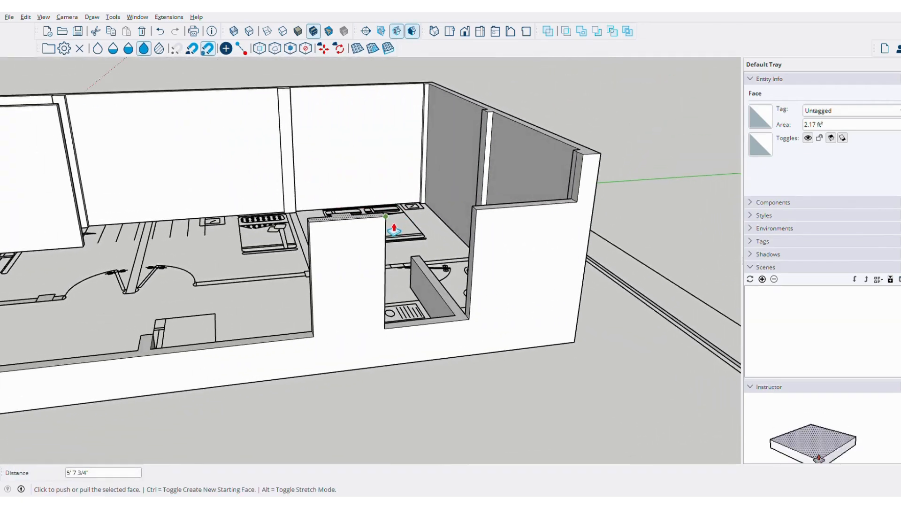
Switch to top view and divide the right wall's top on both sides of the living-room column
{"action": "key", "text": "space"}
{"action": "key", "text": "F2"}
{"action": "scroll", "coordinate": [441, 171], "scroll_direction": "up", "scroll_amount": 5}
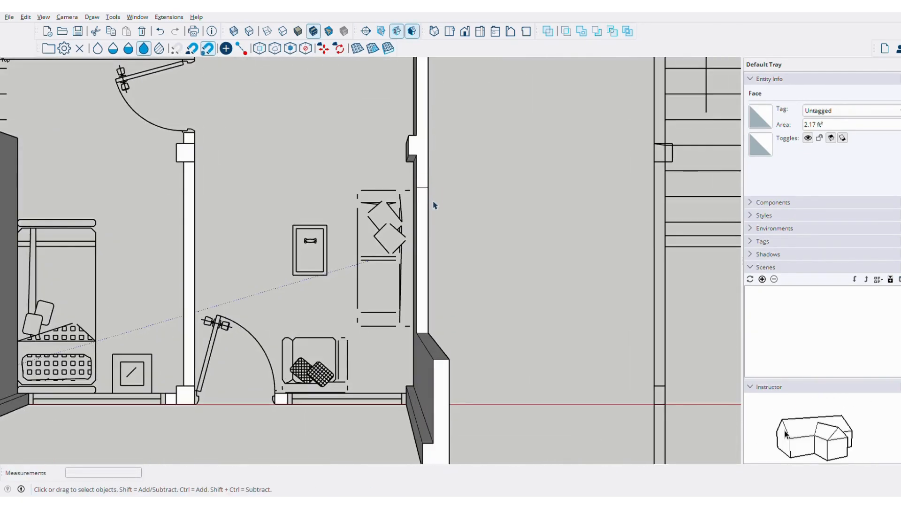
{"action": "middle_click_drag", "start_coordinate": [444, 138], "coordinate": [421, 244], "text": "shift"}
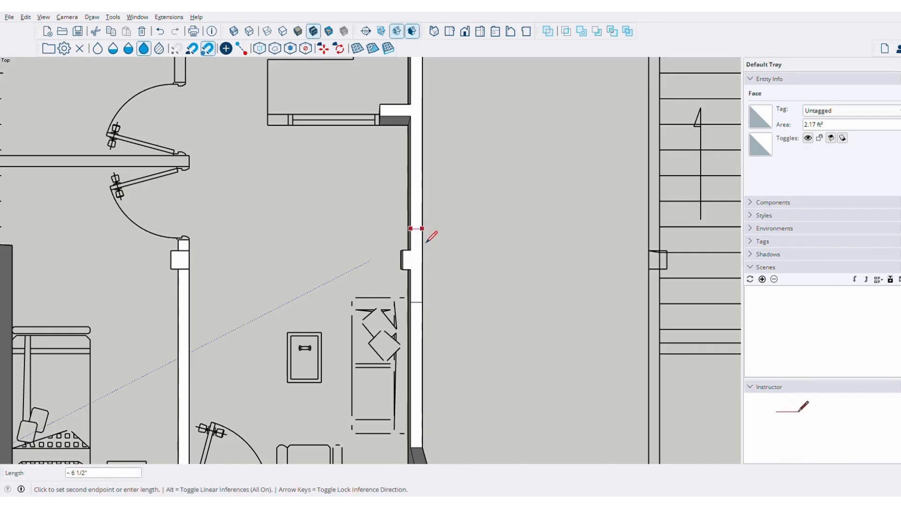
{"action": "left_click", "coordinate": [427, 242]}
{"action": "scroll", "coordinate": [422, 225], "scroll_direction": "down", "scroll_amount": 3}
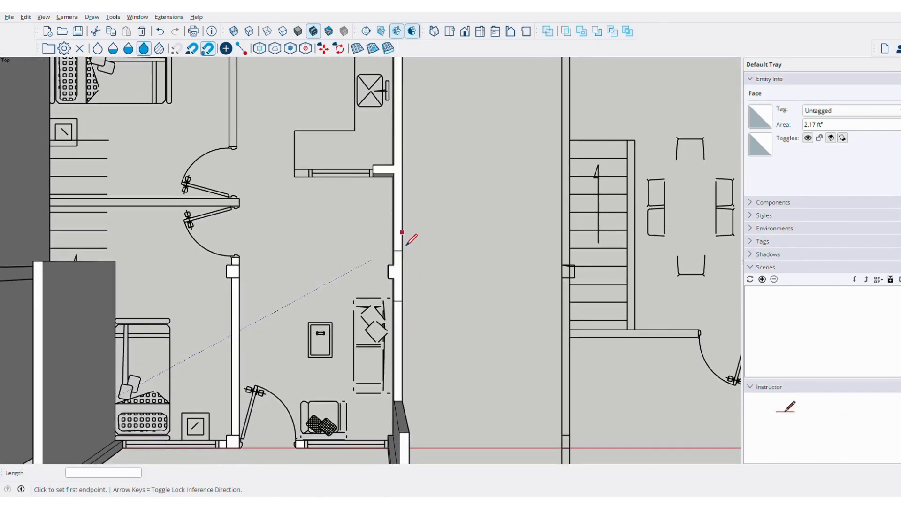
Mark the pier edges around the kitchen counter partition and redraw the line just behind the living-room column
{"action": "scroll", "coordinate": [411, 239], "scroll_direction": "down", "scroll_amount": 4}
{"action": "scroll", "coordinate": [422, 289], "scroll_direction": "up", "scroll_amount": 4}
{"action": "middle_click_drag", "start_coordinate": [446, 361], "coordinate": [465, 263], "text": "shift"}
{"action": "scroll", "coordinate": [467, 278], "scroll_direction": "down", "scroll_amount": 2}
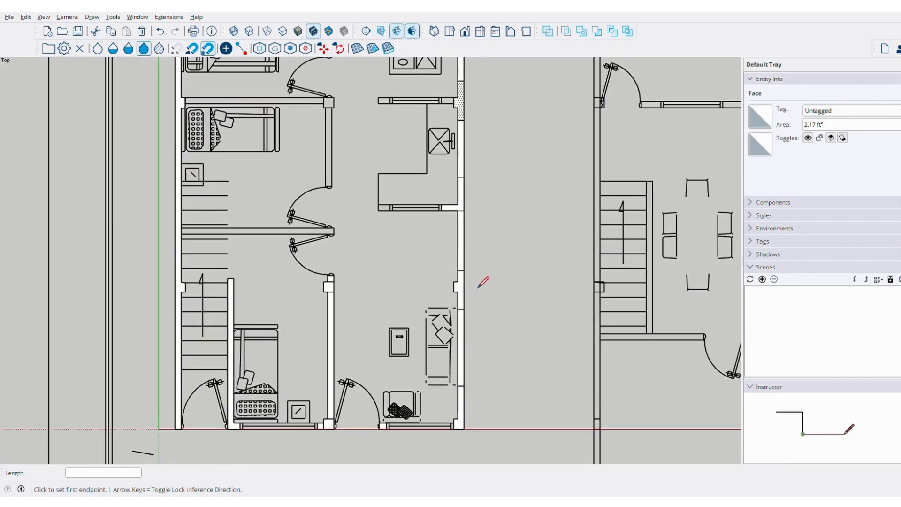
{"action": "scroll", "coordinate": [475, 285], "scroll_direction": "up", "scroll_amount": 3}
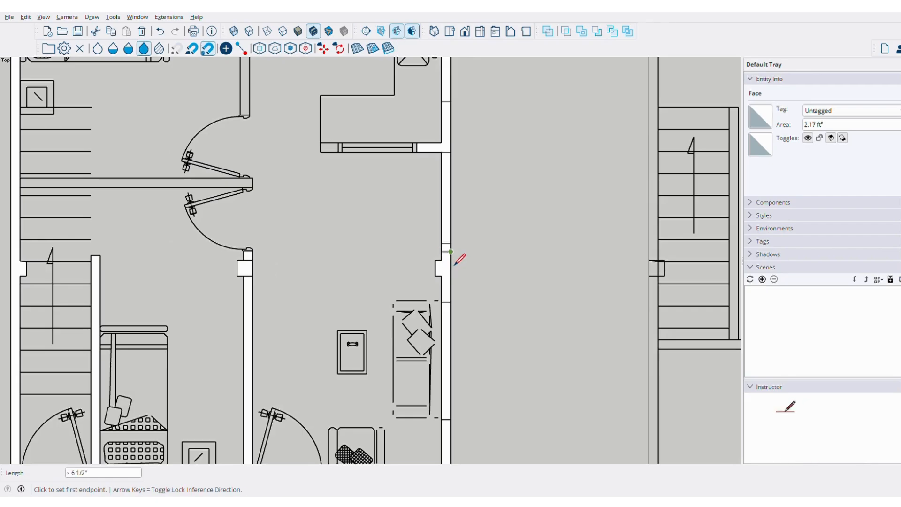
{"action": "scroll", "coordinate": [452, 250], "scroll_direction": "down", "scroll_amount": 3}
{"action": "left_click", "coordinate": [513, 332]}
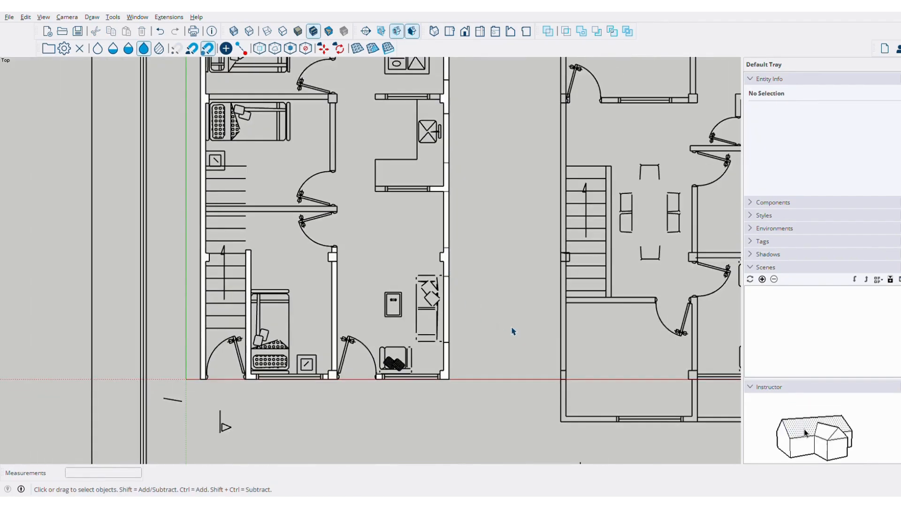
Raise the marked living-room column section of the right wall by 7' 11 1/8"
{"action": "middle_click_drag", "start_coordinate": [513, 332], "coordinate": [375, 333]}
{"action": "scroll", "coordinate": [397, 332], "scroll_direction": "up", "scroll_amount": 2}
{"action": "left_click", "coordinate": [397, 332]}
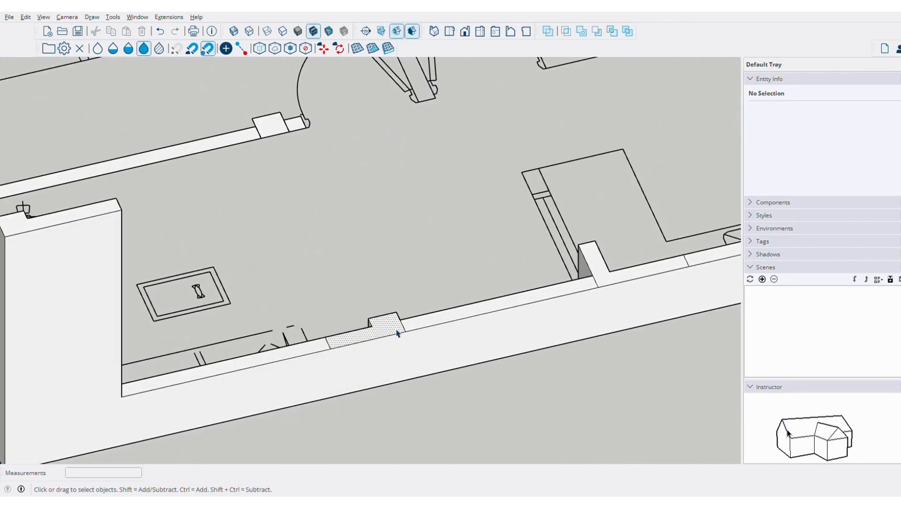
{"action": "scroll", "coordinate": [398, 332], "scroll_direction": "down", "scroll_amount": 2}
{"action": "scroll", "coordinate": [490, 264], "scroll_direction": "down", "scroll_amount": 3}
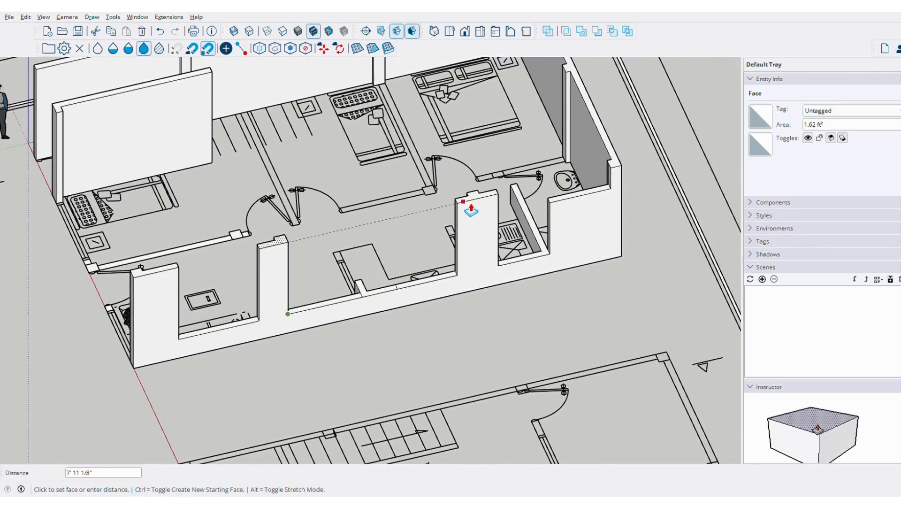
Raise the wall section at the kitchen counter partition level with the neighbouring piers
{"action": "key", "text": "space"}
{"action": "scroll", "coordinate": [382, 306], "scroll_direction": "up", "scroll_amount": 2}
{"action": "left_click", "coordinate": [408, 281]}
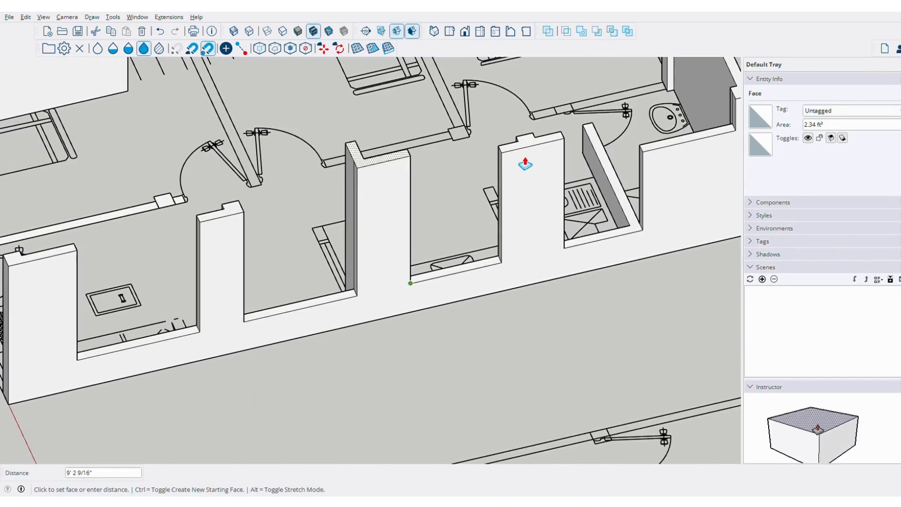
{"action": "left_click", "coordinate": [513, 158]}
Push the rear side face of the kitchen partition pier inward by 5 15/16"
{"action": "scroll", "coordinate": [409, 227], "scroll_direction": "down", "scroll_amount": 3}
{"action": "middle_click_drag", "start_coordinate": [539, 338], "coordinate": [428, 159]}
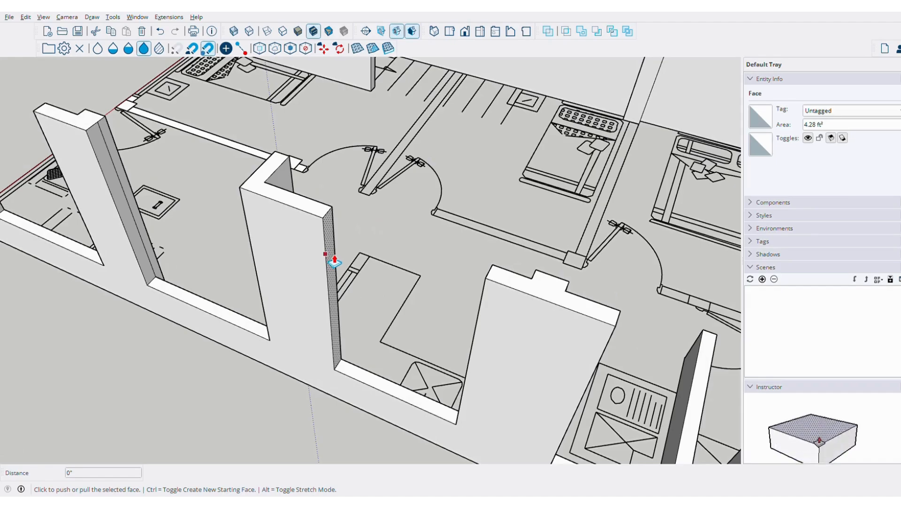
{"action": "left_click", "coordinate": [320, 258]}
{"action": "middle_click_drag", "start_coordinate": [352, 203], "coordinate": [416, 175]}
{"action": "scroll", "coordinate": [435, 223], "scroll_direction": "down", "scroll_amount": 3}
{"action": "middle_click_drag", "start_coordinate": [435, 223], "coordinate": [449, 202]}
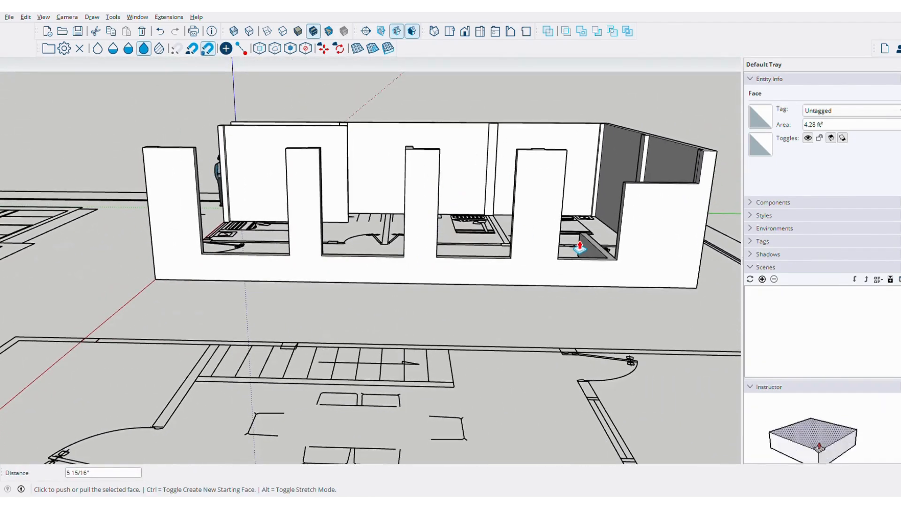
Narrow the pier nearest the bathroom by pushing its rear side face in 11 1/8"
{"action": "scroll", "coordinate": [579, 249], "scroll_direction": "up", "scroll_amount": 4}
{"action": "middle_click_drag", "start_coordinate": [565, 200], "coordinate": [407, 199]}
{"action": "key", "text": "space"}
{"action": "left_click", "coordinate": [241, 271]}
{"action": "scroll", "coordinate": [406, 199], "scroll_direction": "down", "scroll_amount": 4}
{"action": "middle_click_drag", "start_coordinate": [390, 239], "coordinate": [376, 227]}
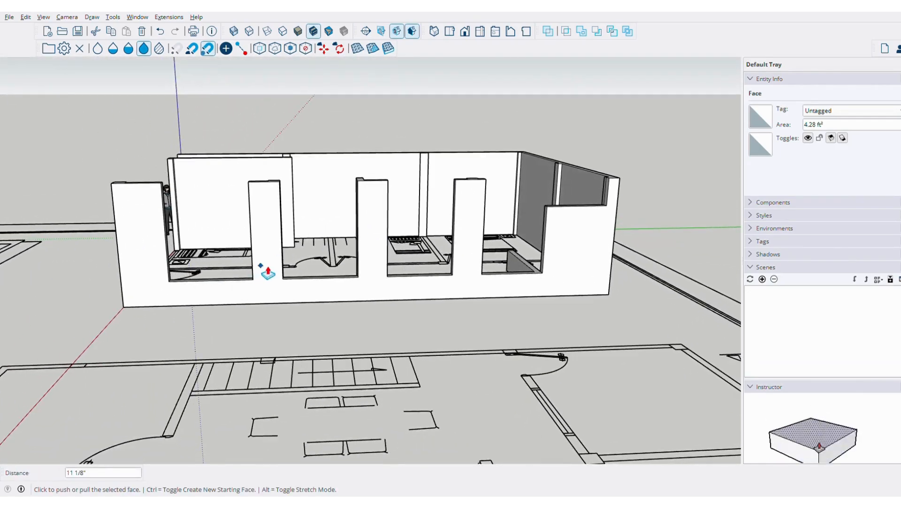
Draw a line across the top of the higher rear sill beside the bathroom to divide it in two
{"action": "mouse_move", "coordinate": [539, 225]}
{"action": "middle_mouse_down"}
{"action": "mouse_move", "coordinate": [535, 247]}
{"action": "mouse_move", "coordinate": [494, 258]}
{"action": "middle_mouse_up"}
{"action": "scroll", "coordinate": [495, 258], "scroll_direction": "up", "scroll_amount": 3}
{"action": "scroll", "coordinate": [494, 258], "scroll_direction": "down", "scroll_amount": 4}
{"action": "middle_click_drag", "start_coordinate": [296, 298], "coordinate": [422, 347]}
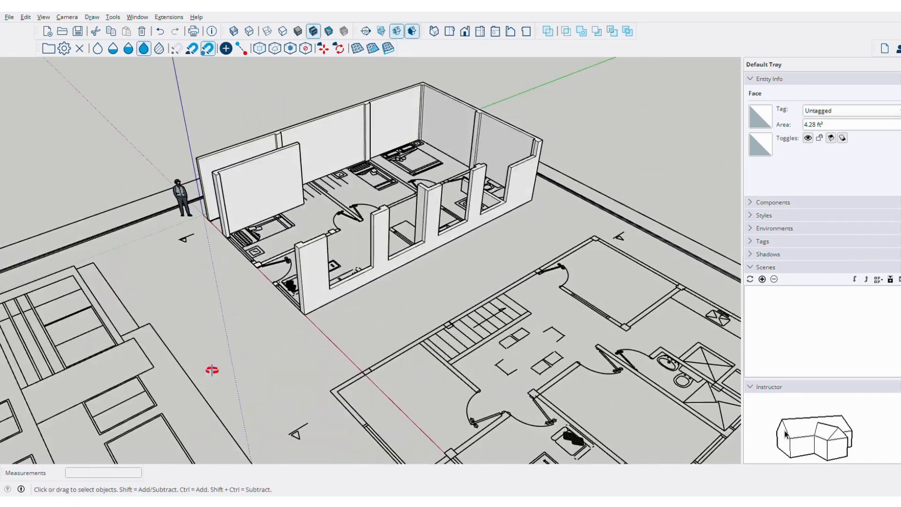
{"action": "scroll", "coordinate": [557, 322], "scroll_direction": "up", "scroll_amount": 3}
{"action": "mouse_move", "coordinate": [211, 370]}
{"action": "middle_mouse_down"}
{"action": "mouse_move", "coordinate": [557, 323]}
{"action": "mouse_move", "coordinate": [451, 327]}
{"action": "middle_mouse_up"}
{"action": "scroll", "coordinate": [528, 114], "scroll_direction": "down", "scroll_amount": 2}
{"action": "middle_click_drag", "start_coordinate": [529, 114], "coordinate": [446, 315]}
{"action": "scroll", "coordinate": [433, 256], "scroll_direction": "up", "scroll_amount": 3}
{"action": "scroll", "coordinate": [450, 254], "scroll_direction": "up", "scroll_amount": 3}
{"action": "key", "text": "l"}
{"action": "left_click", "coordinate": [388, 283]}
{"action": "left_click", "coordinate": [390, 301]}
{"action": "key", "text": "space"}
{"action": "scroll", "coordinate": [390, 298], "scroll_direction": "down", "scroll_amount": 2}
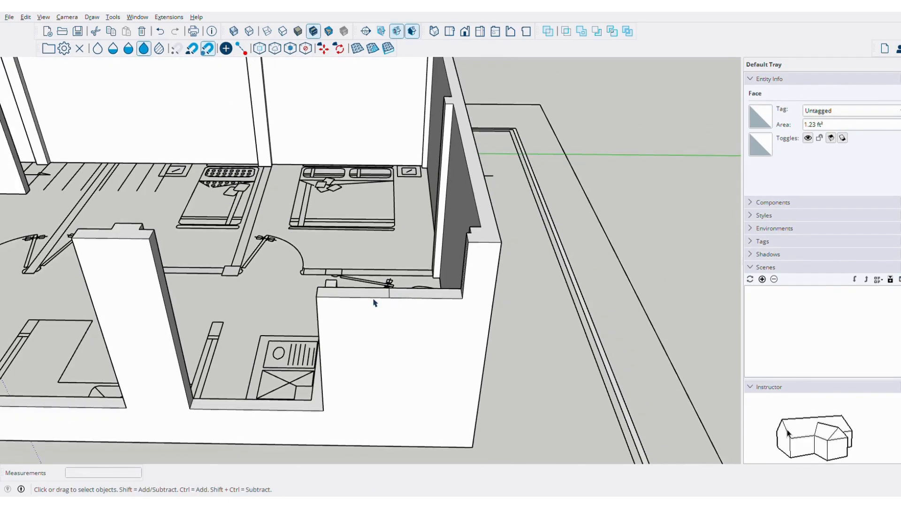
Raise the front part of the divided rear sill by 2' 3 3/8"
{"action": "middle_click_drag", "start_coordinate": [374, 304], "coordinate": [496, 295]}
{"action": "scroll", "coordinate": [380, 263], "scroll_direction": "down", "scroll_amount": 2}
{"action": "scroll", "coordinate": [530, 276], "scroll_direction": "up", "scroll_amount": 3}
{"action": "middle_click_drag", "start_coordinate": [496, 295], "coordinate": [441, 246], "text": "shift"}
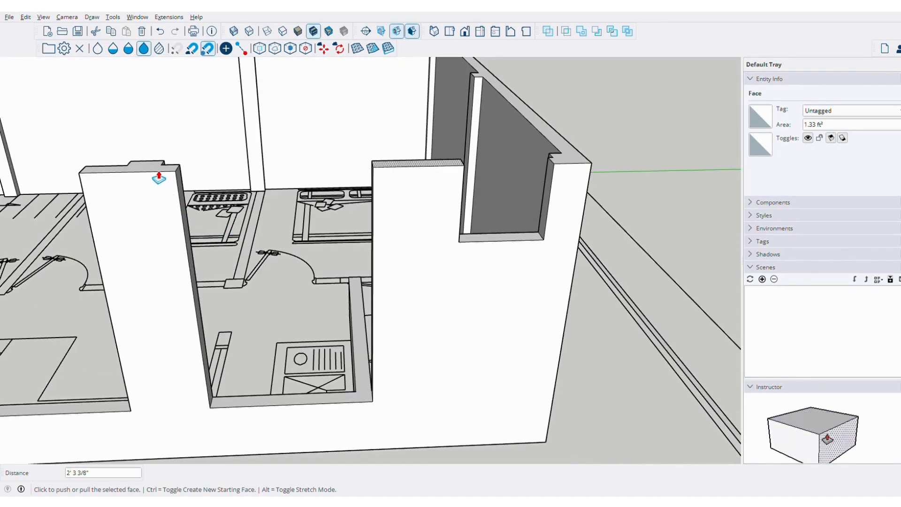
Draw a line across the side face of the pier between the second and third openings, level with the lintel's underside
{"action": "scroll", "coordinate": [413, 284], "scroll_direction": "down", "scroll_amount": 3}
{"action": "middle_click_drag", "start_coordinate": [526, 300], "coordinate": [515, 221]}
{"action": "scroll", "coordinate": [393, 220], "scroll_direction": "down", "scroll_amount": 3}
{"action": "middle_click_drag", "start_coordinate": [393, 222], "coordinate": [390, 230], "text": "shift"}
{"action": "scroll", "coordinate": [390, 230], "scroll_direction": "down", "scroll_amount": 3}
{"action": "middle_click_drag", "start_coordinate": [176, 281], "coordinate": [480, 278], "text": "shift"}
{"action": "middle_click_drag", "start_coordinate": [535, 266], "coordinate": [468, 175]}
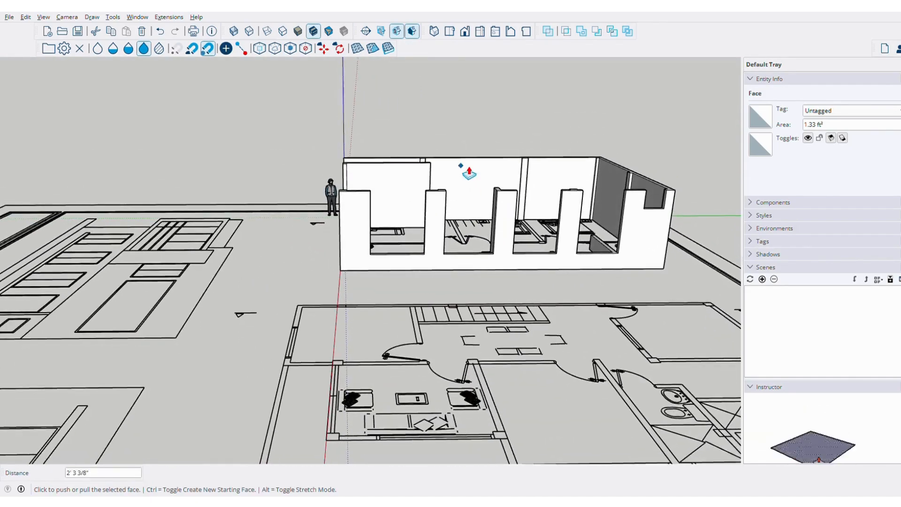
{"action": "scroll", "coordinate": [452, 179], "scroll_direction": "up", "scroll_amount": 6}
{"action": "middle_click_drag", "start_coordinate": [424, 154], "coordinate": [473, 175]}
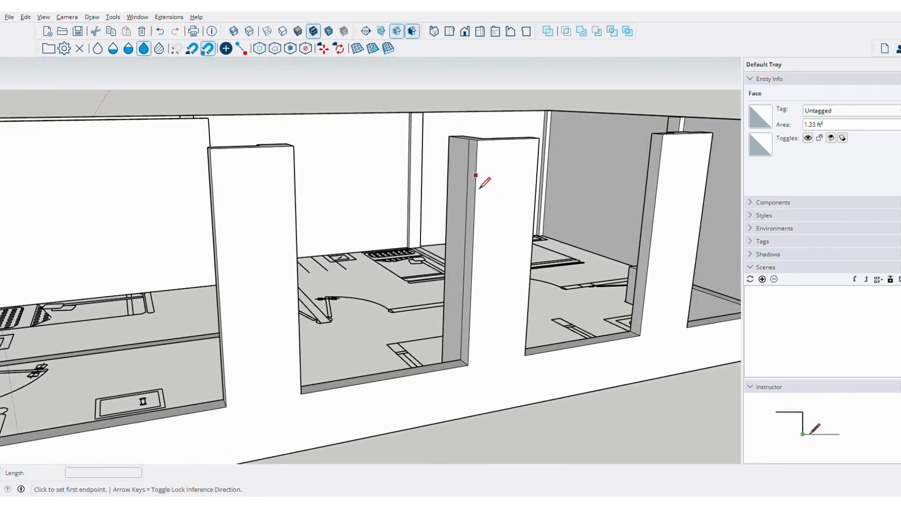
{"action": "key", "text": "space"}
{"action": "scroll", "coordinate": [475, 176], "scroll_direction": "down", "scroll_amount": 1}
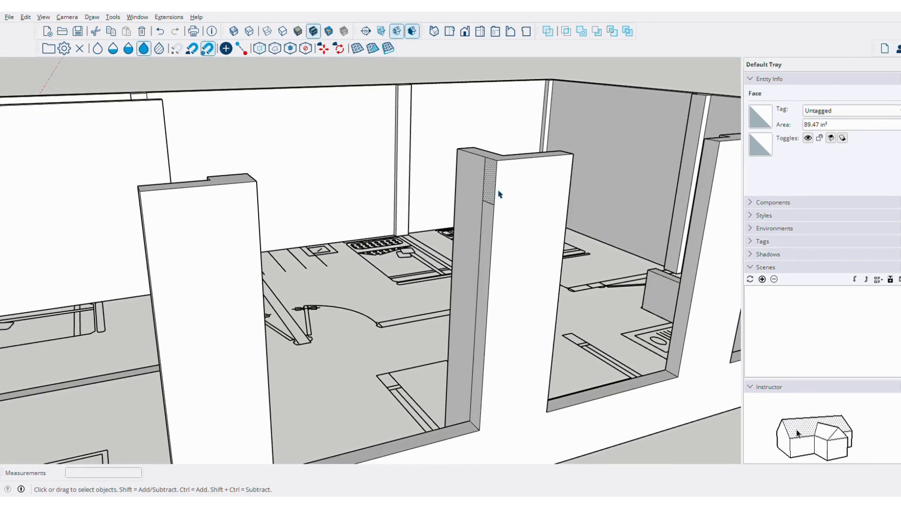
Extend the marked top face across the second opening to the neighbouring pier as a lintel, and erase its leftover seams
{"action": "key", "text": "p"}
{"action": "left_click", "coordinate": [489, 193]}
{"action": "left_click", "coordinate": [262, 250]}
{"action": "mouse_move", "coordinate": [261, 250]}
{"action": "middle_mouse_down"}
{"action": "mouse_move", "coordinate": [213, 205]}
{"action": "mouse_move", "coordinate": [226, 247]}
{"action": "middle_mouse_up"}
{"action": "key", "text": "e"}
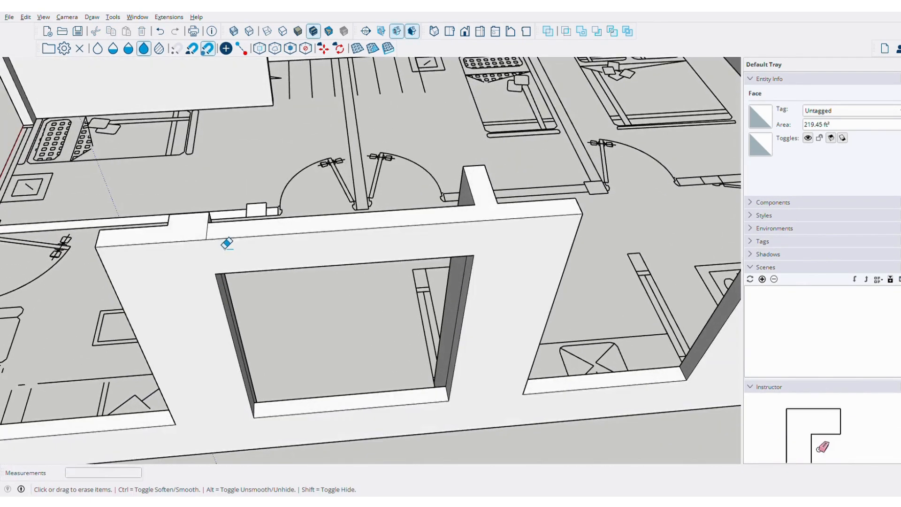
Draw a line from the second window's upper corner across the pier and its far side at lintel level
{"action": "scroll", "coordinate": [308, 229], "scroll_direction": "down", "scroll_amount": 2}
{"action": "middle_click_drag", "start_coordinate": [308, 229], "coordinate": [329, 239]}
{"action": "key", "text": "l"}
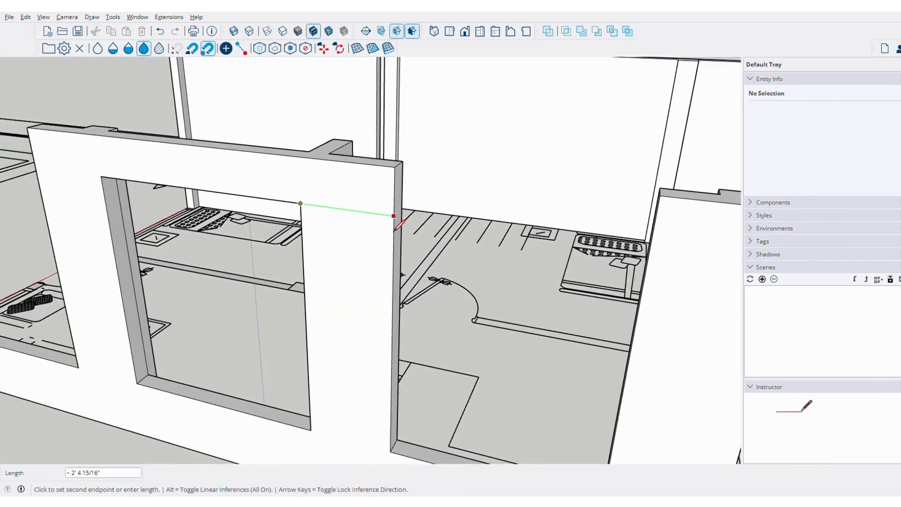
{"action": "left_click", "coordinate": [402, 217]}
{"action": "mouse_move", "coordinate": [401, 218]}
{"action": "middle_mouse_down"}
{"action": "mouse_move", "coordinate": [390, 225]}
{"action": "mouse_move", "coordinate": [410, 220]}
{"action": "mouse_move", "coordinate": [411, 207]}
{"action": "middle_mouse_up"}
Pull the marked upper face about 5' 5 1/2" across the third opening to form its lintel
{"action": "key", "text": "space"}
{"action": "left_click", "coordinate": [402, 202]}
{"action": "scroll", "coordinate": [407, 205], "scroll_direction": "down", "scroll_amount": 2}
{"action": "key", "text": "p"}
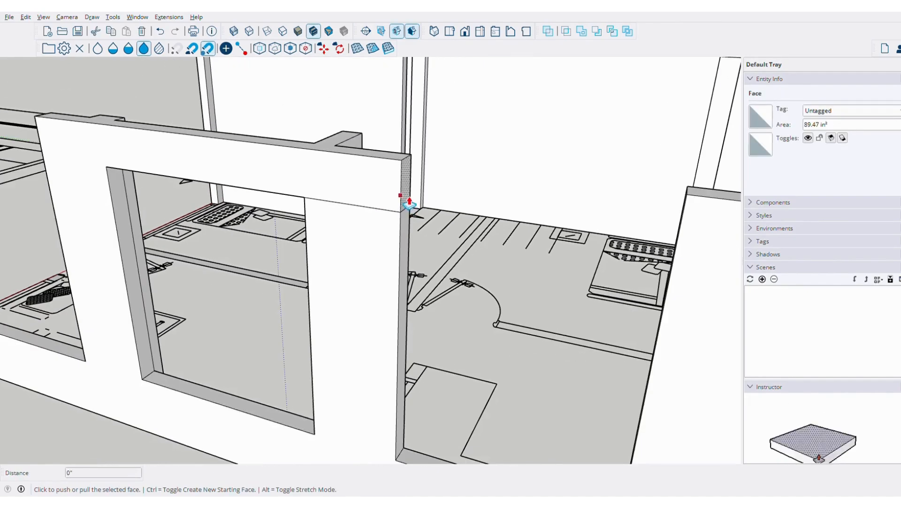
{"action": "left_click", "coordinate": [404, 201]}
{"action": "left_click", "coordinate": [673, 295]}
Draw a line from the third window's upper corner across the pier beside the kitchen opening at lintel level
{"action": "middle_click_drag", "start_coordinate": [672, 296], "coordinate": [217, 164]}
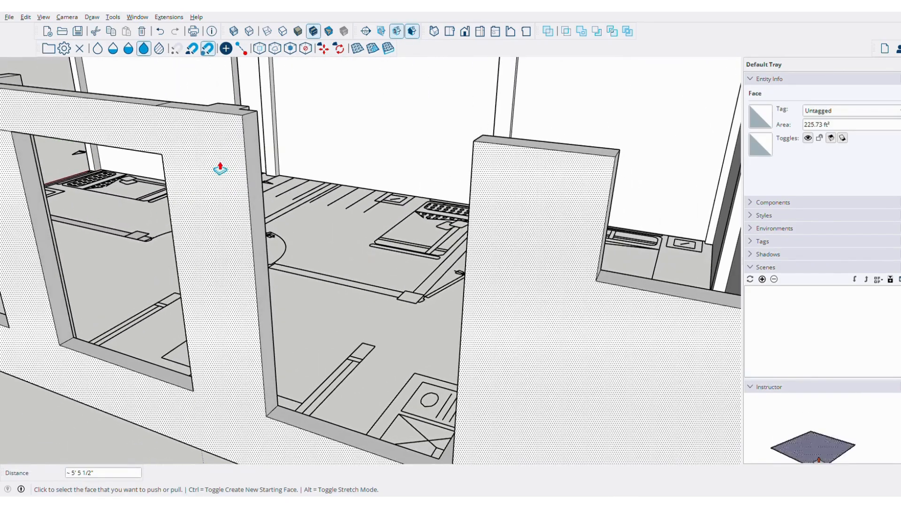
{"action": "key", "text": "l"}
{"action": "left_click", "coordinate": [161, 154]}
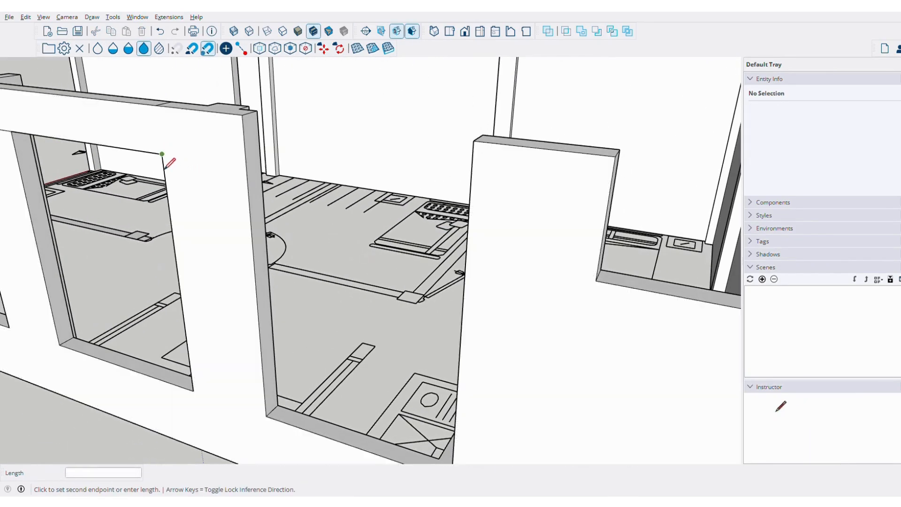
{"action": "left_click", "coordinate": [249, 168]}
{"action": "key", "text": "space"}
{"action": "middle_click_drag", "start_coordinate": [250, 168], "coordinate": [277, 169]}
Extend the marked upper face across the kitchen opening to the adjoining wall section, and erase the leftover seams
{"action": "left_click", "coordinate": [257, 159]}
{"action": "left_click", "coordinate": [263, 173]}
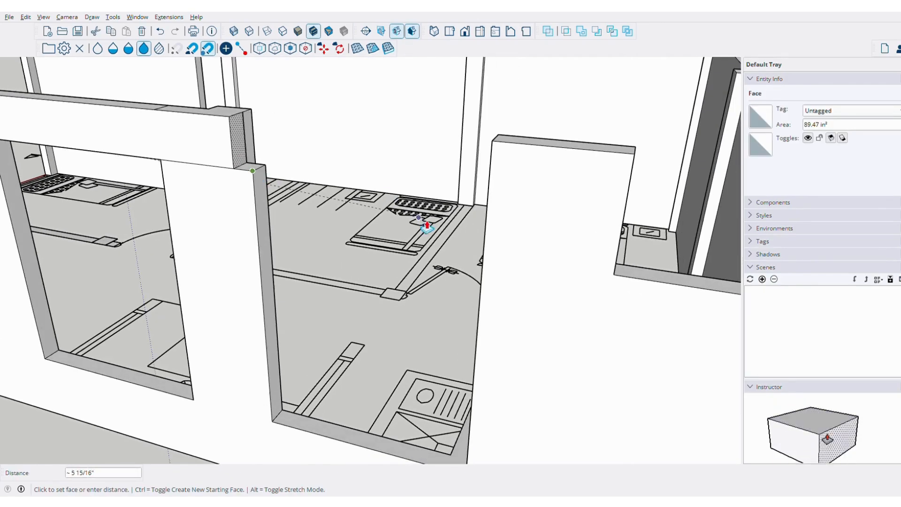
{"action": "left_click", "coordinate": [495, 245]}
{"action": "mouse_move", "coordinate": [495, 244]}
{"action": "middle_mouse_down"}
{"action": "mouse_move", "coordinate": [539, 202]}
{"action": "mouse_move", "coordinate": [533, 221]}
{"action": "middle_mouse_up"}
{"action": "key", "text": "e"}
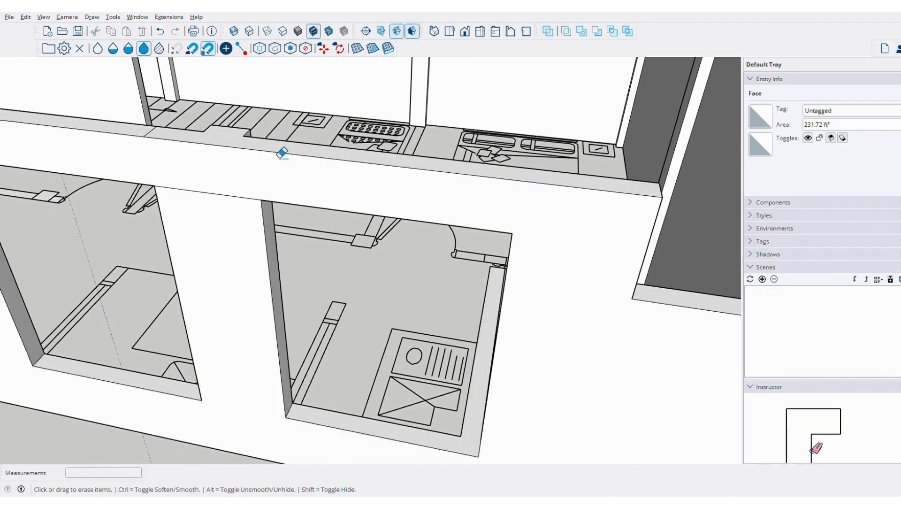
Extend the lintel about 2' 5 1/2" over the small bathroom opening to the corner of the wall
{"action": "mouse_move", "coordinate": [159, 140]}
{"action": "middle_mouse_down"}
{"action": "mouse_move", "coordinate": [263, 215]}
{"action": "mouse_move", "coordinate": [346, 235]}
{"action": "mouse_move", "coordinate": [386, 209]}
{"action": "middle_mouse_up"}
{"action": "left_click", "coordinate": [394, 217]}
{"action": "key", "text": "p"}
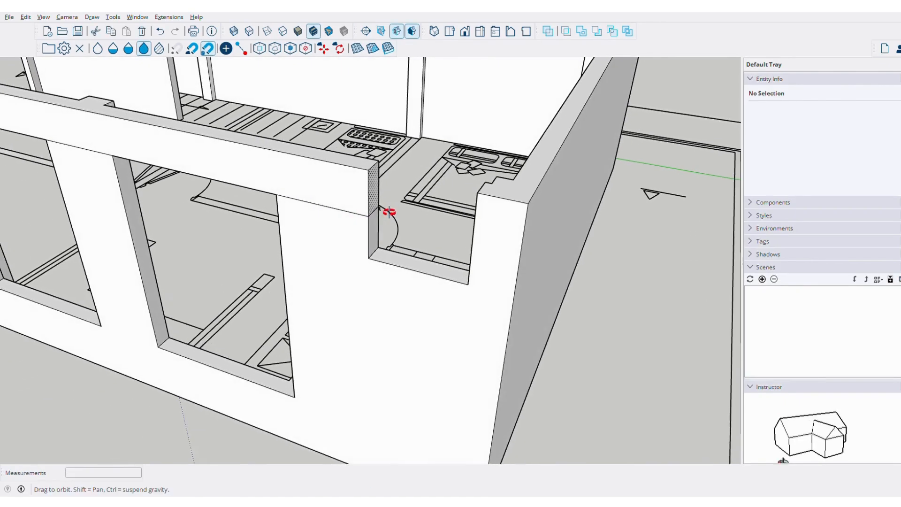
{"action": "left_click", "coordinate": [374, 202]}
{"action": "left_click", "coordinate": [476, 257]}
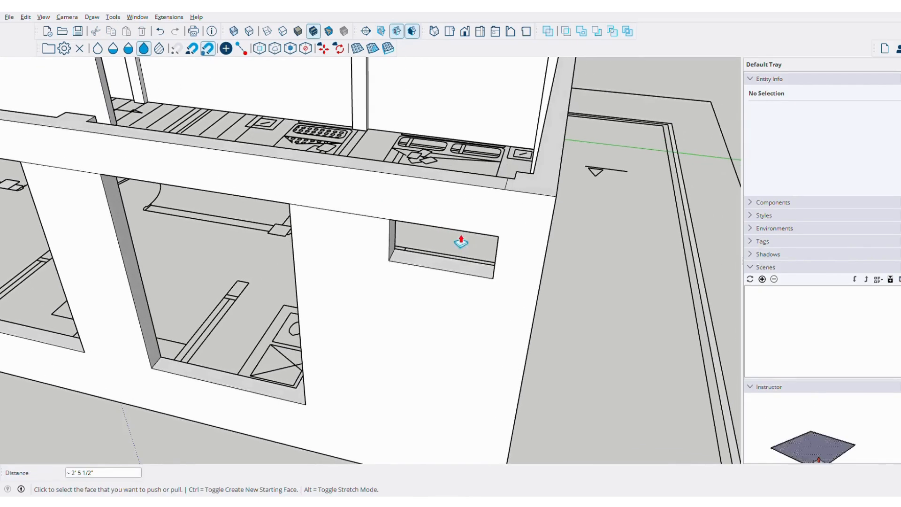
Lower the small bathroom window's sill by 8 11/16"
{"action": "middle_click_drag", "start_coordinate": [460, 239], "coordinate": [304, 287]}
{"action": "middle_click_drag", "start_coordinate": [563, 239], "coordinate": [365, 203]}
{"action": "scroll", "coordinate": [413, 211], "scroll_direction": "up", "scroll_amount": 4}
{"action": "scroll", "coordinate": [351, 211], "scroll_direction": "up", "scroll_amount": 3}
{"action": "left_click", "coordinate": [351, 222]}
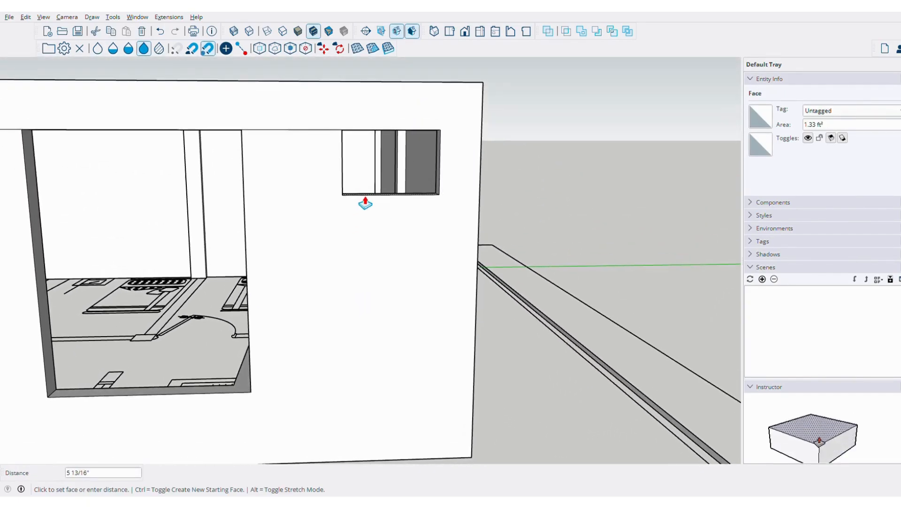
{"action": "scroll", "coordinate": [364, 211], "scroll_direction": "down", "scroll_amount": 5}
{"action": "middle_click_drag", "start_coordinate": [268, 251], "coordinate": [328, 120]}
{"action": "scroll", "coordinate": [413, 187], "scroll_direction": "up", "scroll_amount": 3}
{"action": "middle_click_drag", "start_coordinate": [413, 188], "coordinate": [199, 237]}
{"action": "scroll", "coordinate": [348, 210], "scroll_direction": "up", "scroll_amount": 4}
{"action": "middle_click_drag", "start_coordinate": [199, 237], "coordinate": [363, 214], "text": "shift"}
{"action": "scroll", "coordinate": [363, 214], "scroll_direction": "down", "scroll_amount": 3}
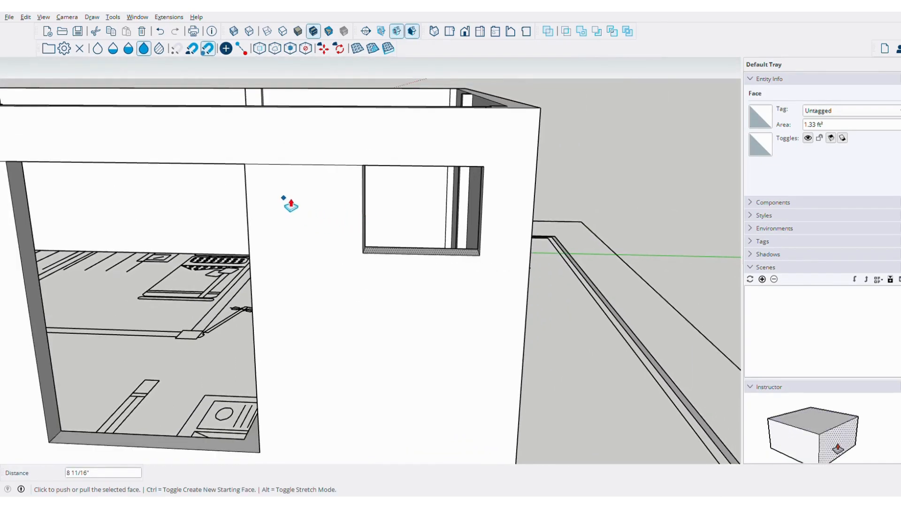
Erase the leftover seam lines between the lintels and piers along the right wall
{"action": "mouse_move", "coordinate": [290, 204]}
{"action": "middle_mouse_down"}
{"action": "mouse_move", "coordinate": [339, 212]}
{"action": "mouse_move", "coordinate": [457, 191]}
{"action": "mouse_move", "coordinate": [446, 307]}
{"action": "mouse_move", "coordinate": [507, 329]}
{"action": "middle_mouse_up"}
{"action": "key", "text": "space"}
{"action": "left_click", "coordinate": [321, 214]}
{"action": "scroll", "coordinate": [457, 192], "scroll_direction": "down", "scroll_amount": 4}
{"action": "key", "text": "space"}
{"action": "scroll", "coordinate": [408, 191], "scroll_direction": "up", "scroll_amount": 4}
{"action": "scroll", "coordinate": [489, 192], "scroll_direction": "down", "scroll_amount": 1}
{"action": "key", "text": "e"}
{"action": "middle_click_drag", "start_coordinate": [420, 250], "coordinate": [521, 204], "text": "shift"}
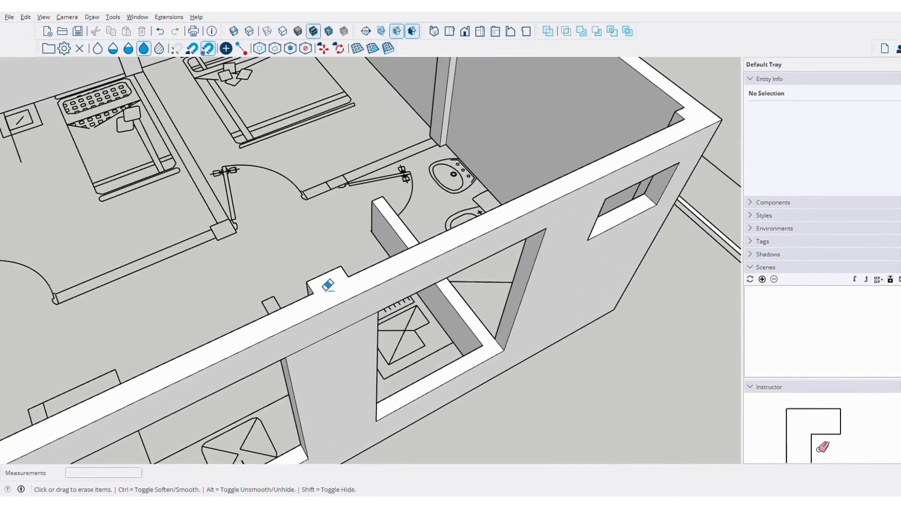
{"action": "middle_click_drag", "start_coordinate": [328, 286], "coordinate": [523, 202], "text": "shift"}
{"action": "middle_click_drag", "start_coordinate": [165, 384], "coordinate": [339, 234], "text": "shift"}
{"action": "middle_click_drag", "start_coordinate": [155, 355], "coordinate": [296, 255], "text": "shift"}
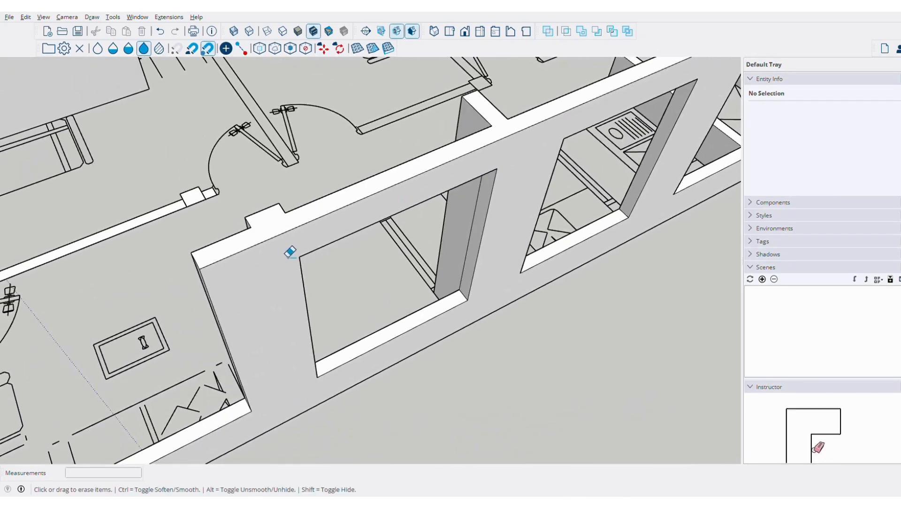
Draw a line from the second window's upper corner across the pier to the edge of the first opening
{"action": "middle_click_drag", "start_coordinate": [401, 207], "coordinate": [284, 290], "text": "shift"}
{"action": "left_click", "coordinate": [584, 231]}
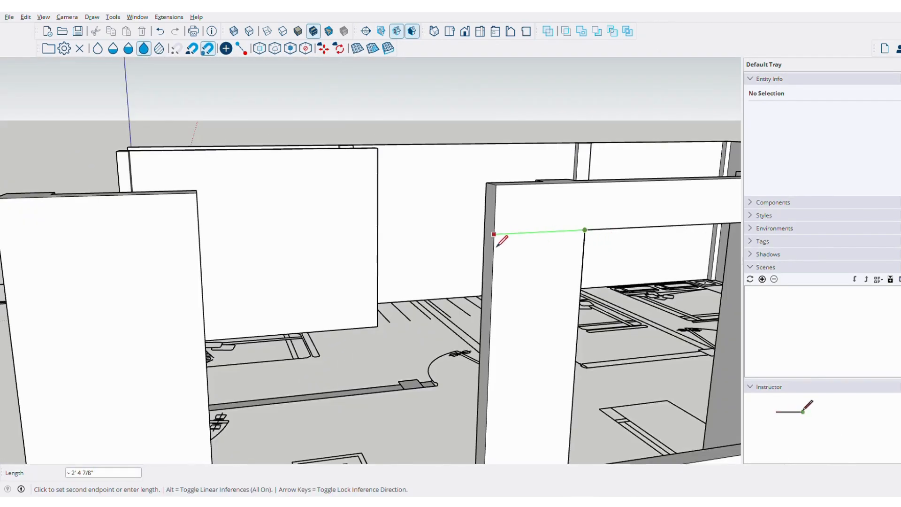
{"action": "left_click", "coordinate": [493, 234]}
{"action": "middle_click_drag", "start_coordinate": [494, 237], "coordinate": [435, 179]}
Extend the marked upper face across the first opening to the end pier as a lintel, and erase the leftover seams
{"action": "left_click", "coordinate": [431, 164]}
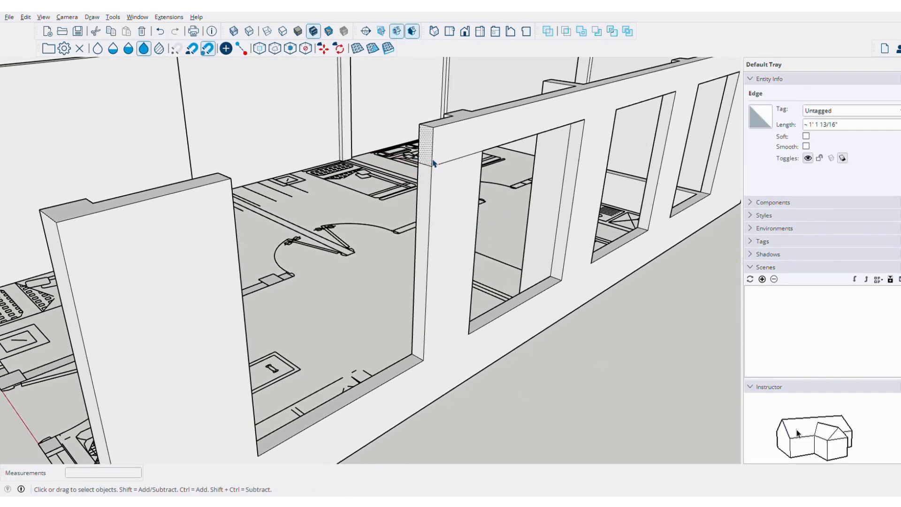
{"action": "left_click", "coordinate": [437, 154]}
{"action": "left_click", "coordinate": [239, 277]}
{"action": "mouse_move", "coordinate": [240, 277]}
{"action": "middle_mouse_down"}
{"action": "mouse_move", "coordinate": [278, 280]}
{"action": "mouse_move", "coordinate": [533, 179]}
{"action": "mouse_move", "coordinate": [519, 238]}
{"action": "mouse_move", "coordinate": [629, 302]}
{"action": "mouse_move", "coordinate": [372, 232]}
{"action": "mouse_move", "coordinate": [355, 171]}
{"action": "middle_mouse_up"}
{"action": "key", "text": "e"}
{"action": "key", "text": "space"}
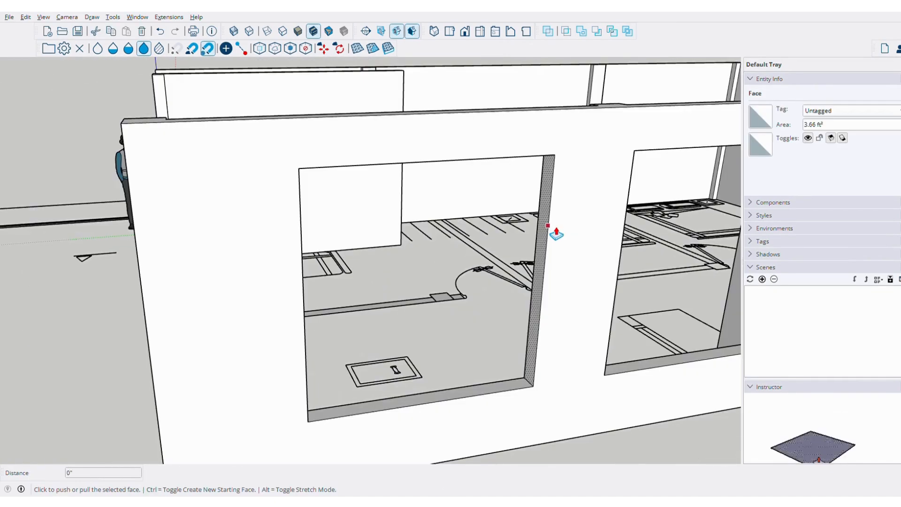
Narrow the first two large windows by pulling their side jambs inward, using 10" for the first jamb
{"action": "left_click", "coordinate": [544, 235]}
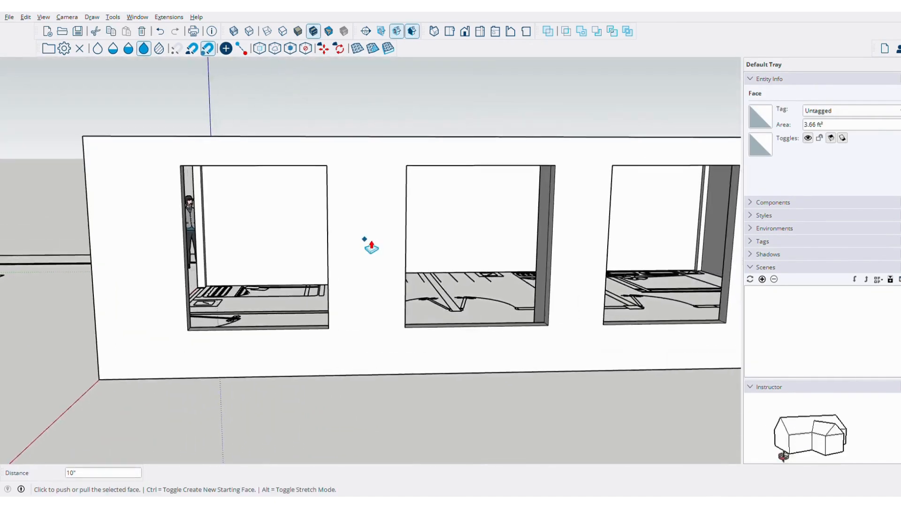
{"action": "scroll", "coordinate": [371, 246], "scroll_direction": "down", "scroll_amount": 3}
{"action": "middle_click_drag", "start_coordinate": [432, 287], "coordinate": [485, 268]}
{"action": "key", "text": "space"}
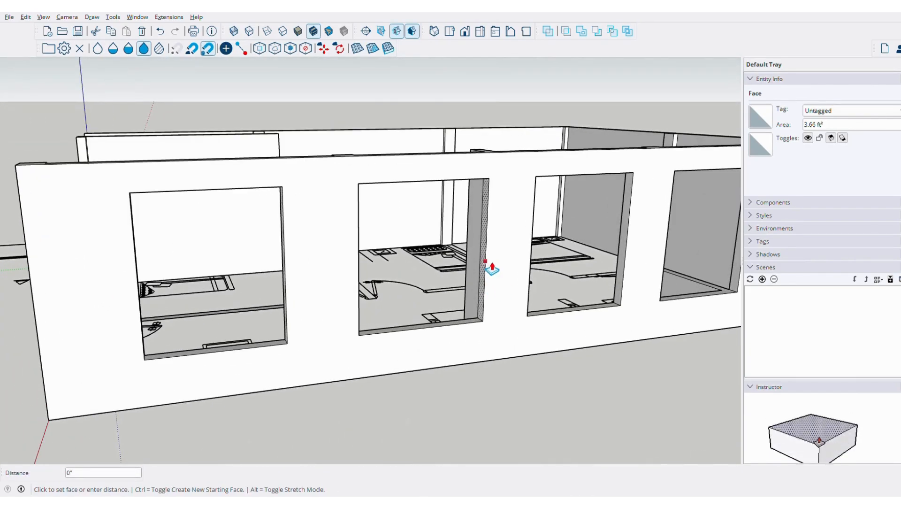
{"action": "scroll", "coordinate": [480, 273], "scroll_direction": "down", "scroll_amount": 4}
{"action": "scroll", "coordinate": [392, 248], "scroll_direction": "up", "scroll_amount": 3}
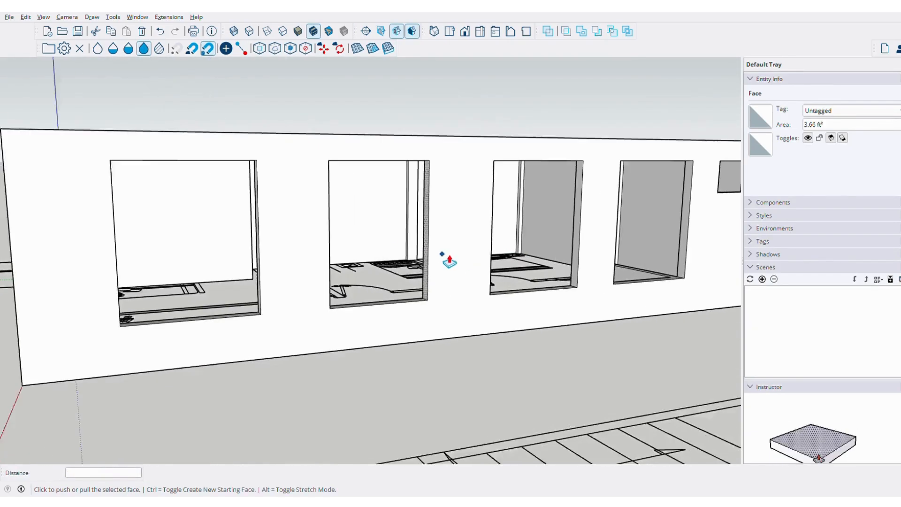
{"action": "middle_click_drag", "start_coordinate": [449, 258], "coordinate": [484, 264]}
{"action": "scroll", "coordinate": [483, 264], "scroll_direction": "up", "scroll_amount": 2}
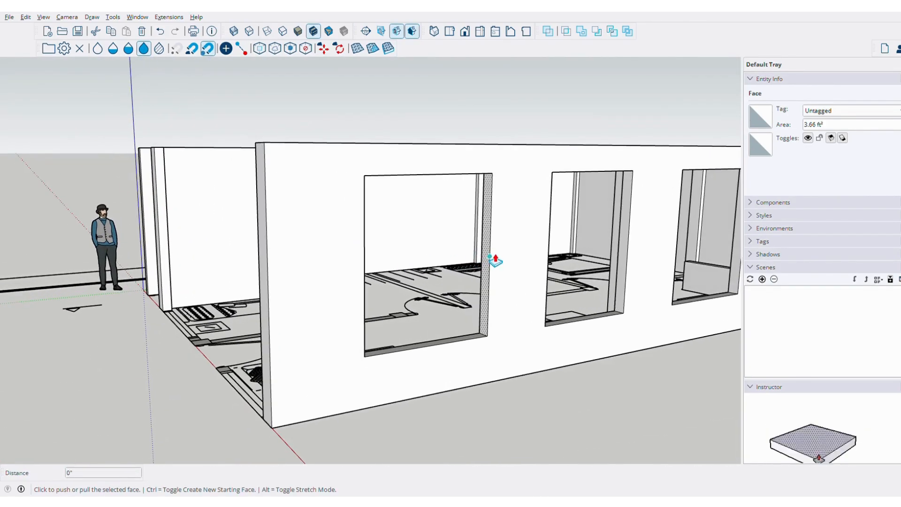
{"action": "middle_click_drag", "start_coordinate": [289, 282], "coordinate": [102, 292]}
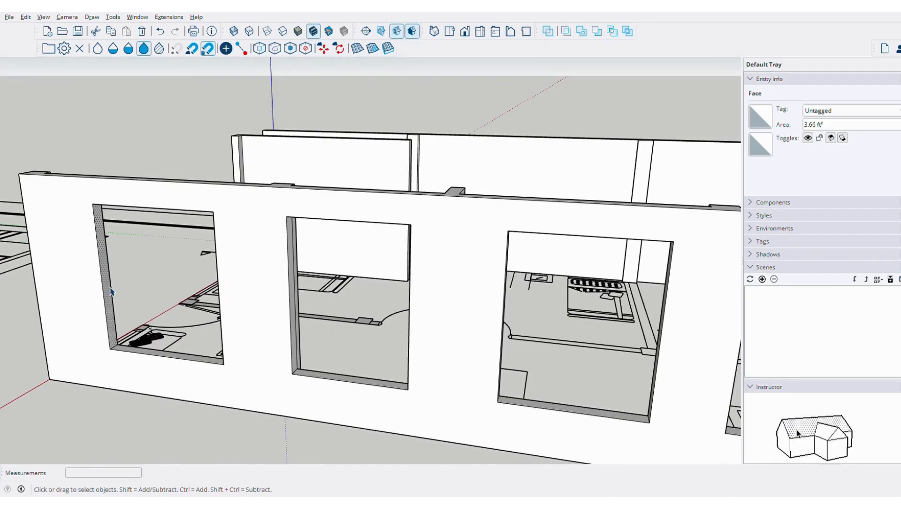
{"action": "left_click", "coordinate": [110, 290]}
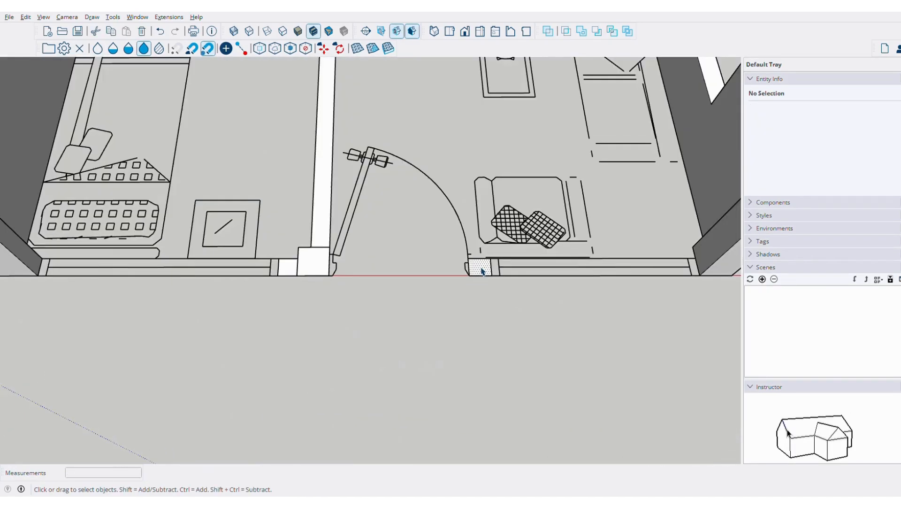
Raise the small column beside the living room's front door to the height of the existing walls
{"action": "key", "text": "p"}
{"action": "left_click", "coordinate": [726, 138]}
{"action": "key", "text": "space"}
Raise the partition between the bedroom and living room to the height of the existing walls
{"action": "mouse_move", "coordinate": [396, 291]}
{"action": "middle_mouse_down"}
{"action": "mouse_move", "coordinate": [406, 302]}
{"action": "mouse_move", "coordinate": [405, 277]}
{"action": "middle_mouse_up"}
{"action": "middle_click_drag", "start_coordinate": [409, 220], "coordinate": [437, 159]}
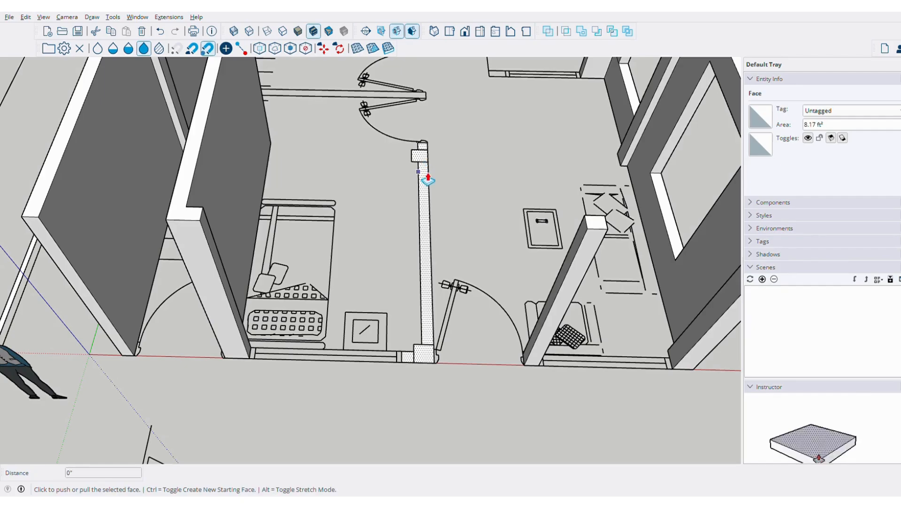
{"action": "left_click_drag", "start_coordinate": [427, 179], "coordinate": [211, 209]}
{"action": "middle_click_drag", "start_coordinate": [211, 209], "coordinate": [303, 220]}
Carry the window head level around the right wall's front corner with lines across its end and inner side
{"action": "scroll", "coordinate": [401, 223], "scroll_direction": "down", "scroll_amount": 2}
{"action": "scroll", "coordinate": [303, 220], "scroll_direction": "up", "scroll_amount": 2}
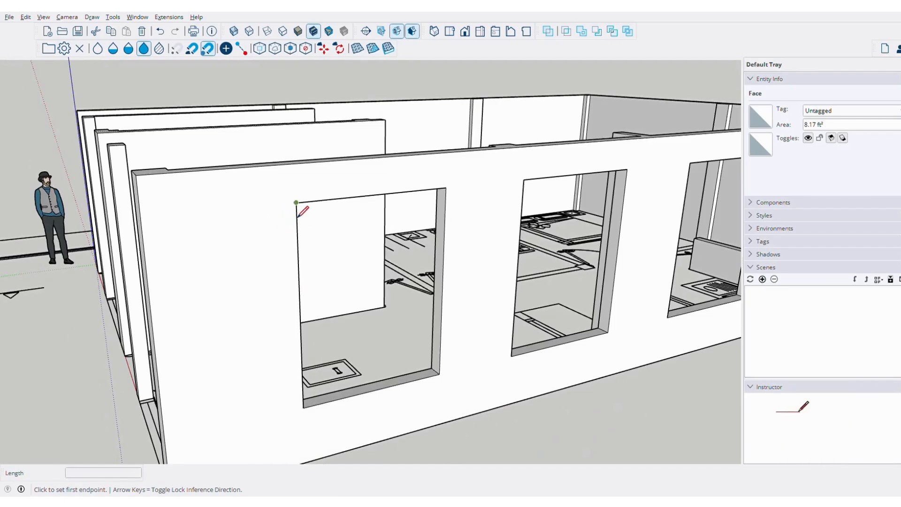
{"action": "left_click", "coordinate": [143, 233]}
{"action": "middle_click_drag", "start_coordinate": [143, 233], "coordinate": [326, 263]}
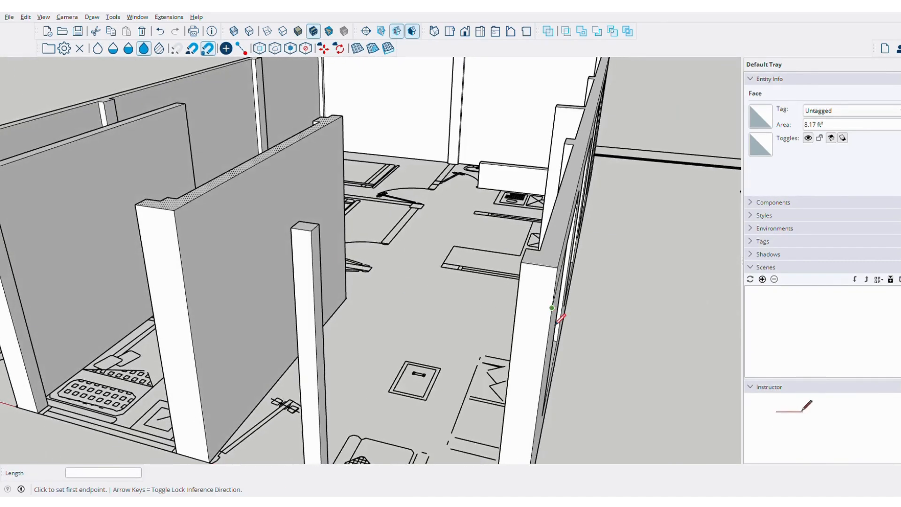
{"action": "left_click", "coordinate": [522, 317]}
{"action": "middle_click_drag", "start_coordinate": [522, 317], "coordinate": [589, 242]}
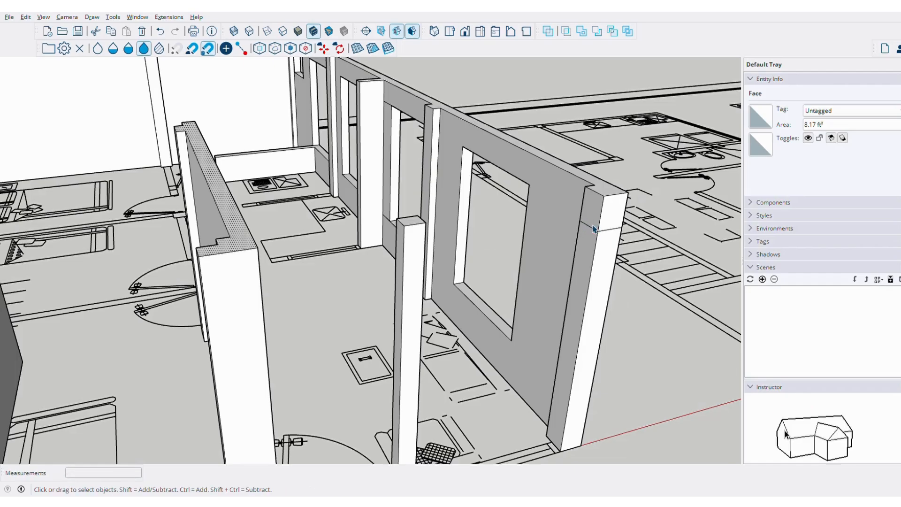
Pull the marked upper face about 5' 10 1/4" from the corner pier to the small column as a front lintel
{"action": "left_click", "coordinate": [609, 227]}
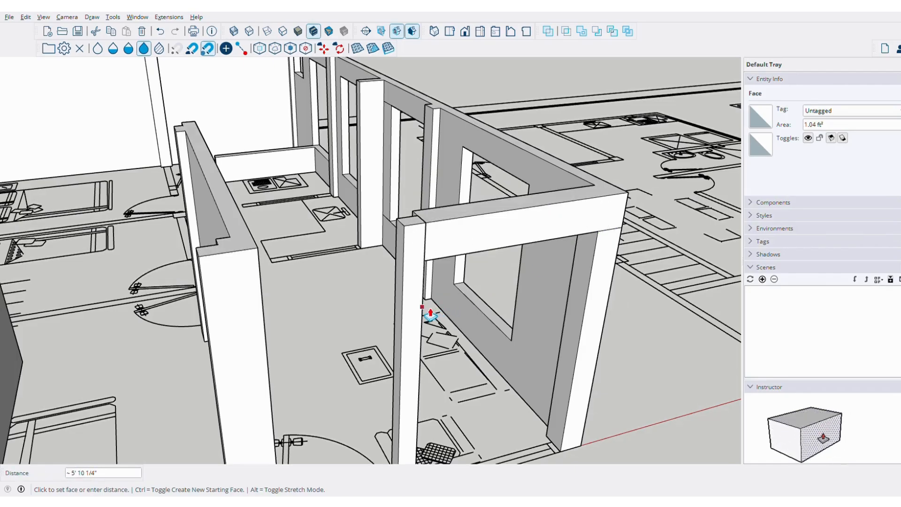
{"action": "left_click", "coordinate": [430, 313]}
{"action": "middle_click_drag", "start_coordinate": [430, 313], "coordinate": [257, 124]}
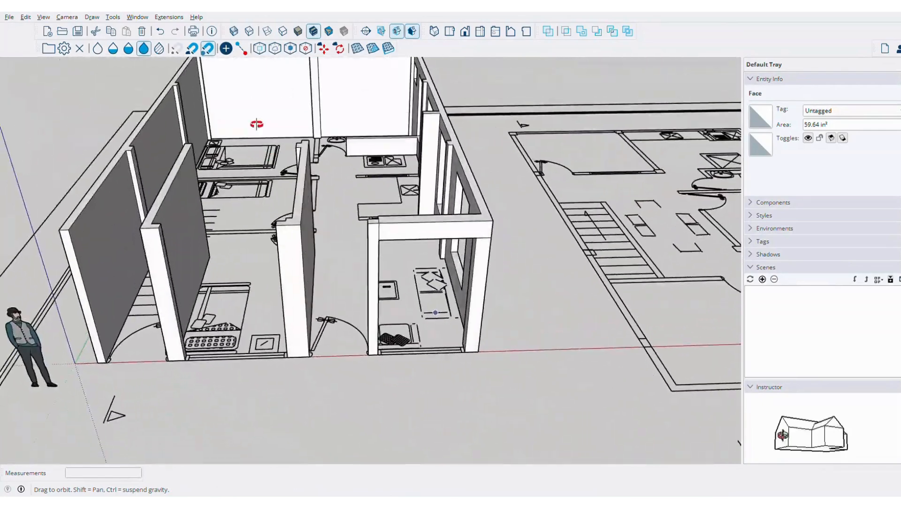
Mark the lintel level around the small column and extend its upper face across the front door to the partition
{"action": "scroll", "coordinate": [483, 237], "scroll_direction": "up", "scroll_amount": 8}
{"action": "key", "text": "l"}
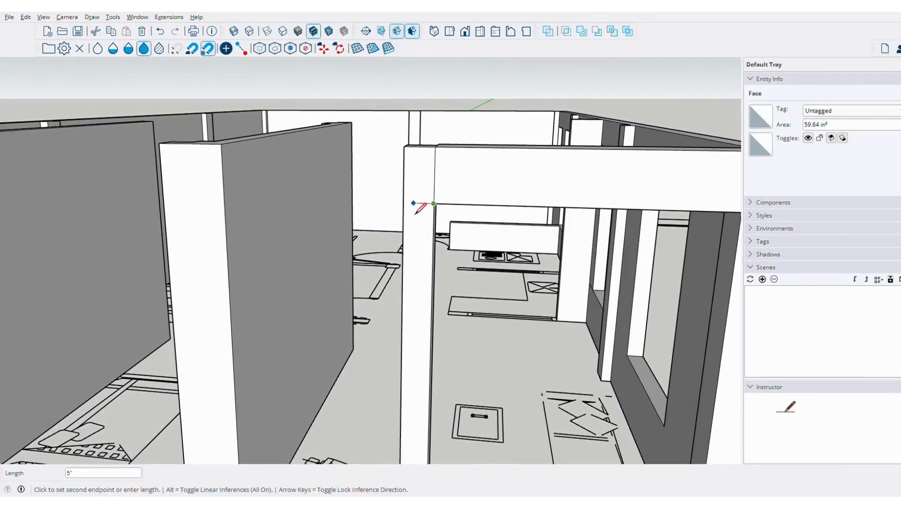
{"action": "mouse_move", "coordinate": [410, 215]}
{"action": "middle_mouse_down"}
{"action": "mouse_move", "coordinate": [491, 207]}
{"action": "mouse_move", "coordinate": [527, 245]}
{"action": "middle_mouse_up"}
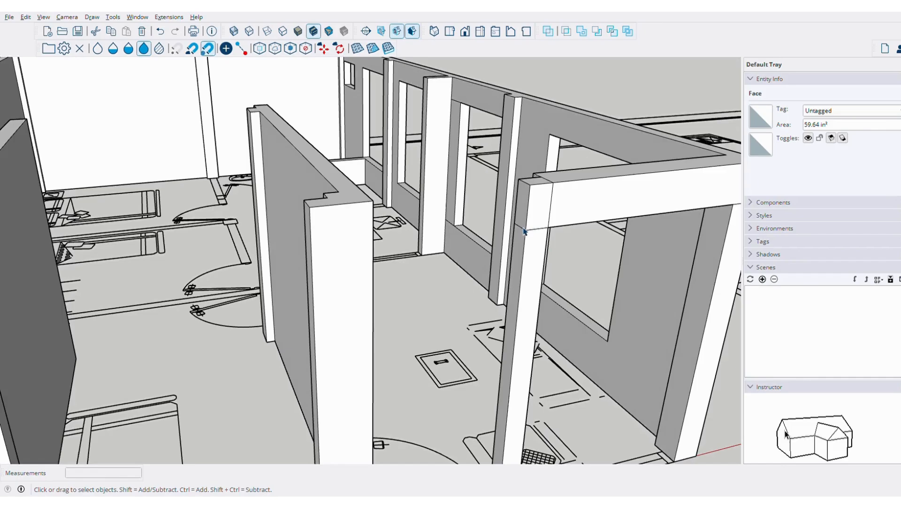
{"action": "left_click", "coordinate": [536, 219]}
{"action": "left_click", "coordinate": [375, 295]}
{"action": "middle_click_drag", "start_coordinate": [376, 294], "coordinate": [323, 279]}
{"action": "key", "text": "e"}
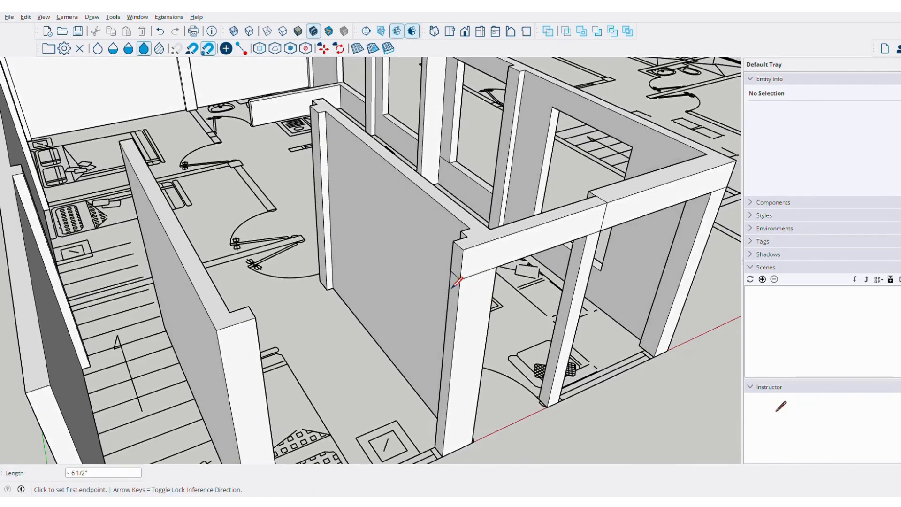
Pull the marked lower face of the pier beside the front door about 6' 8 15/16" across to the next pier as a window sill wall
{"action": "key", "text": "space"}
{"action": "middle_click_drag", "start_coordinate": [456, 281], "coordinate": [452, 278], "text": "shift"}
{"action": "left_click", "coordinate": [458, 271]}
{"action": "left_click", "coordinate": [462, 269]}
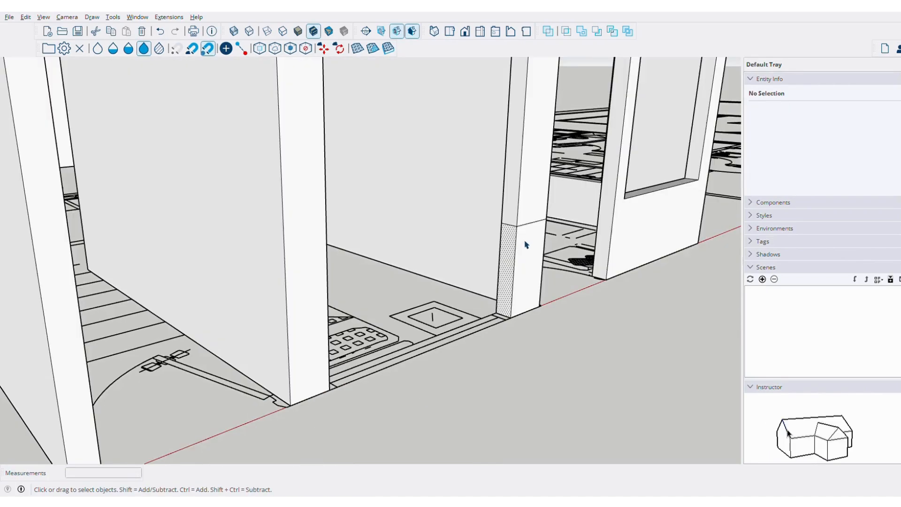
{"action": "key", "text": "p"}
{"action": "left_click", "coordinate": [527, 241]}
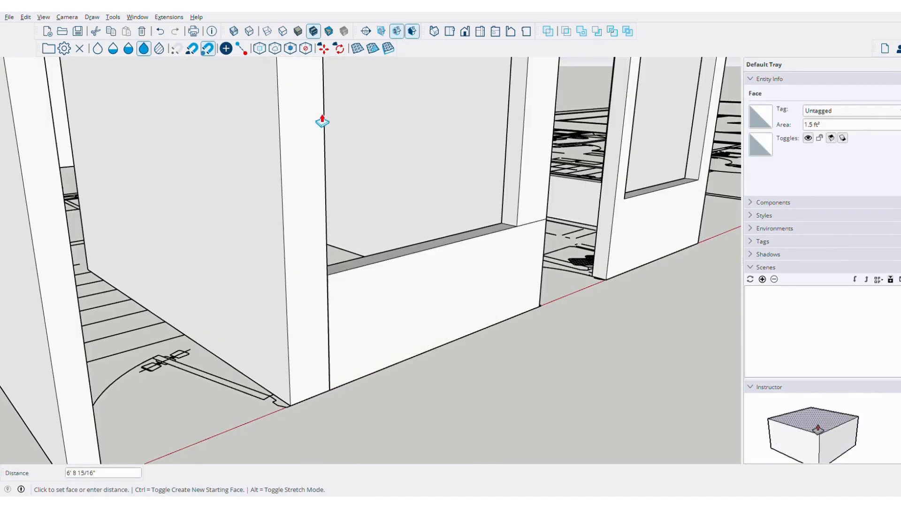
{"action": "middle_click_drag", "start_coordinate": [322, 117], "coordinate": [234, 150]}
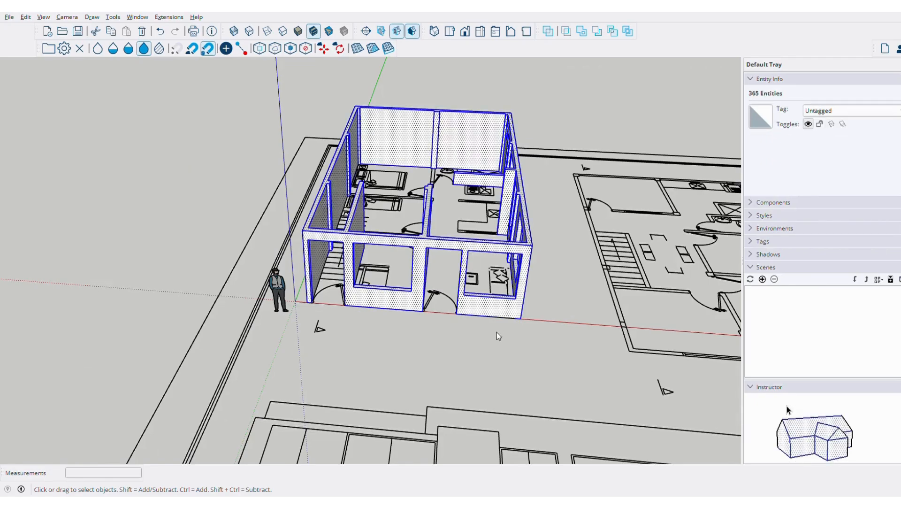
Draw a rectangle about 40' 6 3/8" by 25' 2 5/8" over the wall tops, from the front-right corner to the rear-left corner
{"action": "left_click", "coordinate": [497, 334]}
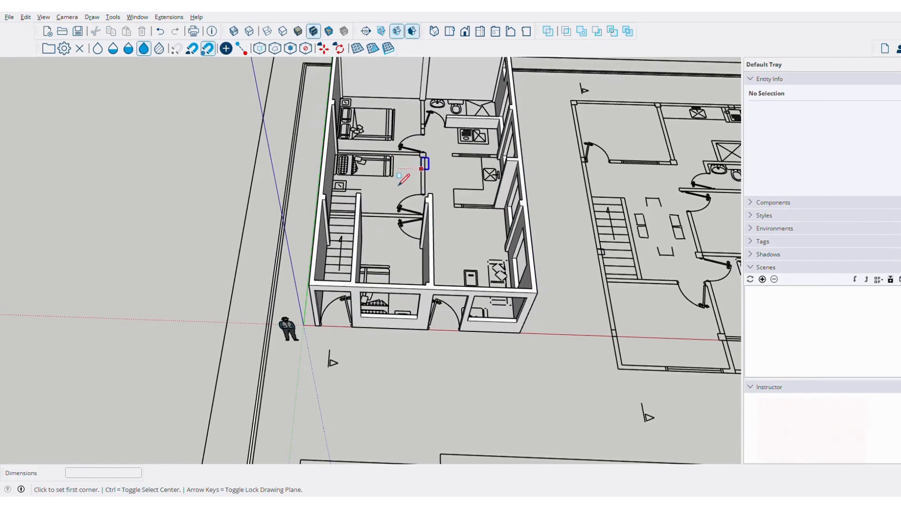
{"action": "middle_click_drag", "start_coordinate": [399, 186], "coordinate": [394, 220], "text": "shift"}
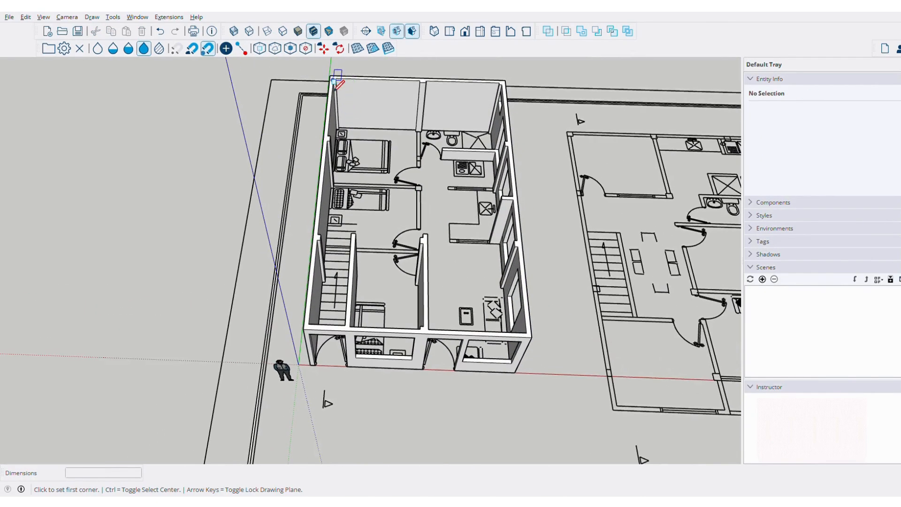
{"action": "left_click", "coordinate": [532, 338]}
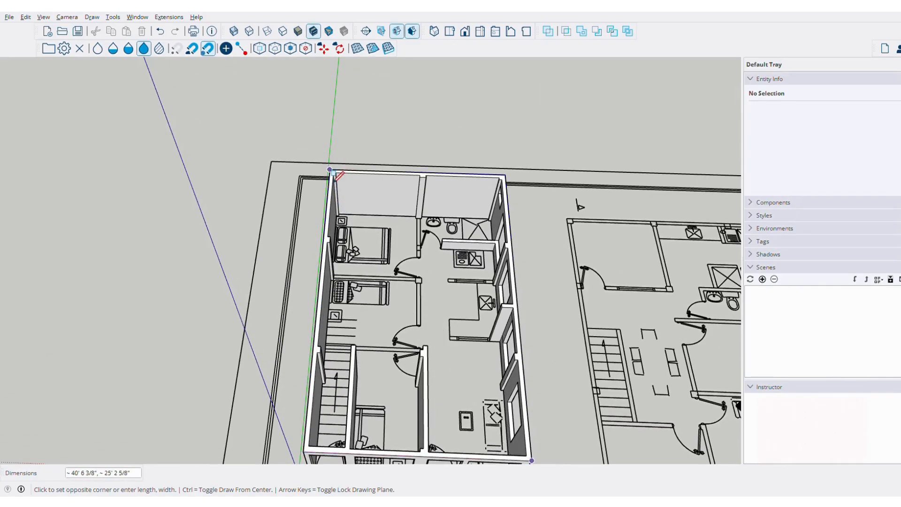
{"action": "left_click", "coordinate": [381, 200]}
{"action": "mouse_move", "coordinate": [381, 200]}
{"action": "middle_mouse_down"}
{"action": "mouse_move", "coordinate": [430, 228]}
{"action": "mouse_move", "coordinate": [404, 192]}
{"action": "middle_mouse_up"}
Extrude the rectangle over the walls upward into a thin roof slab
{"action": "key", "text": "space"}
{"action": "left_click", "coordinate": [462, 256]}
{"action": "scroll", "coordinate": [488, 299], "scroll_direction": "up", "scroll_amount": 3}
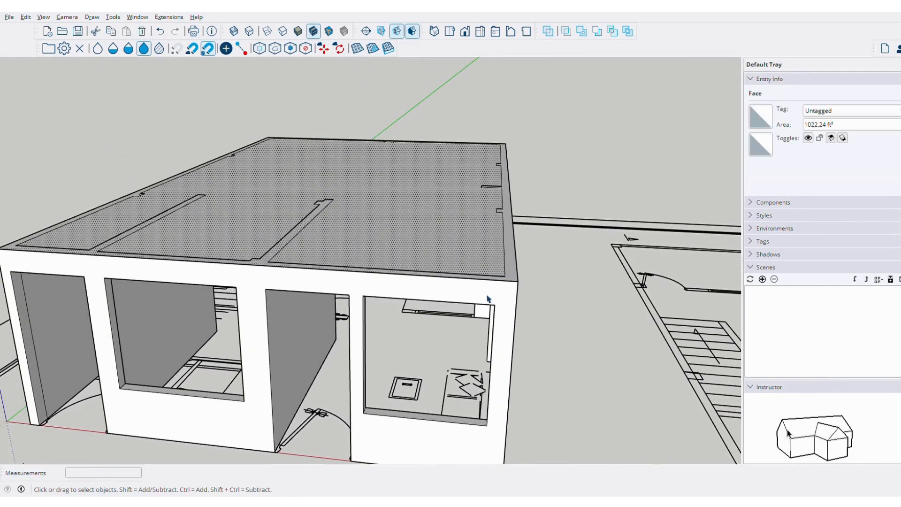
{"action": "left_click", "coordinate": [532, 290]}
{"action": "scroll", "coordinate": [525, 270], "scroll_direction": "down", "scroll_amount": 5}
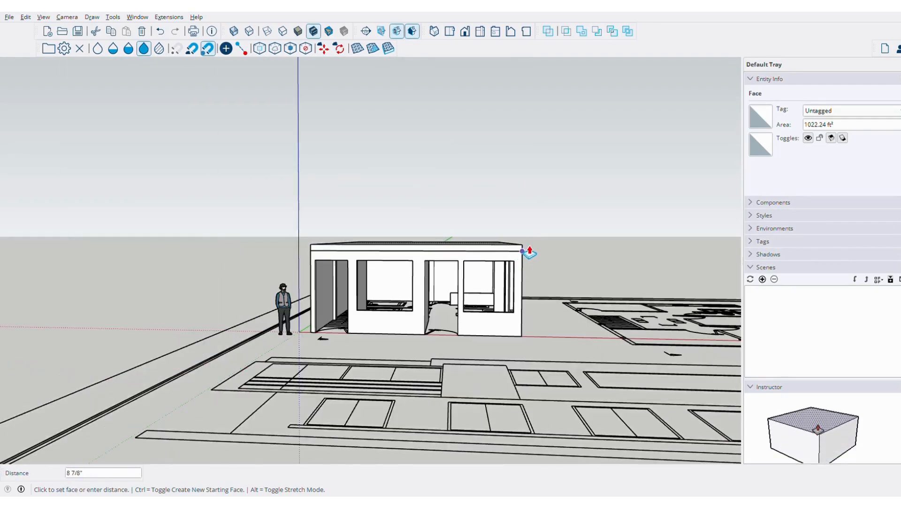
{"action": "left_click", "coordinate": [530, 252]}
Select all connected geometry of the roof slab and make it a group
{"action": "middle_click_drag", "start_coordinate": [531, 252], "coordinate": [452, 287]}
{"action": "scroll", "coordinate": [450, 287], "scroll_direction": "up", "scroll_amount": 5}
{"action": "middle_click_drag", "start_coordinate": [366, 253], "coordinate": [337, 228]}
{"action": "key", "text": "space"}
{"action": "double_click", "coordinate": [342, 223]}
{"action": "triple_click", "coordinate": [342, 223]}
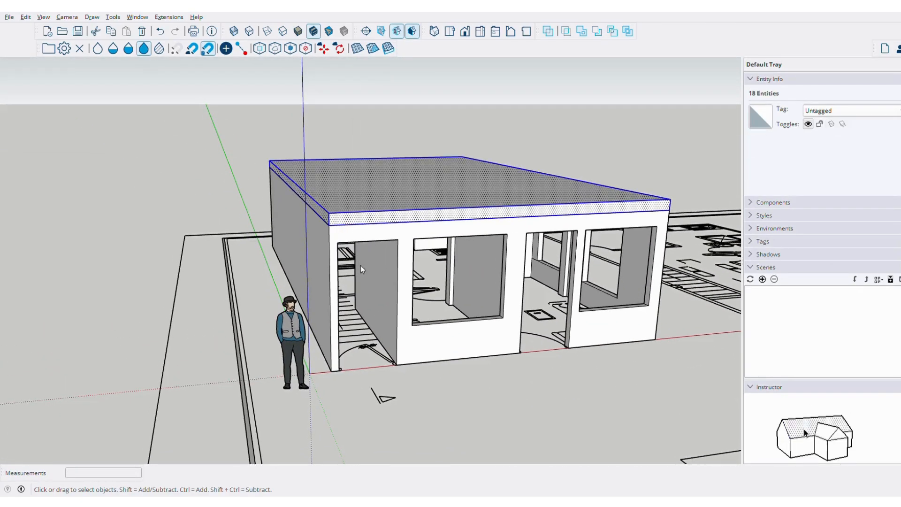
{"action": "key", "text": "ctrl+g"}
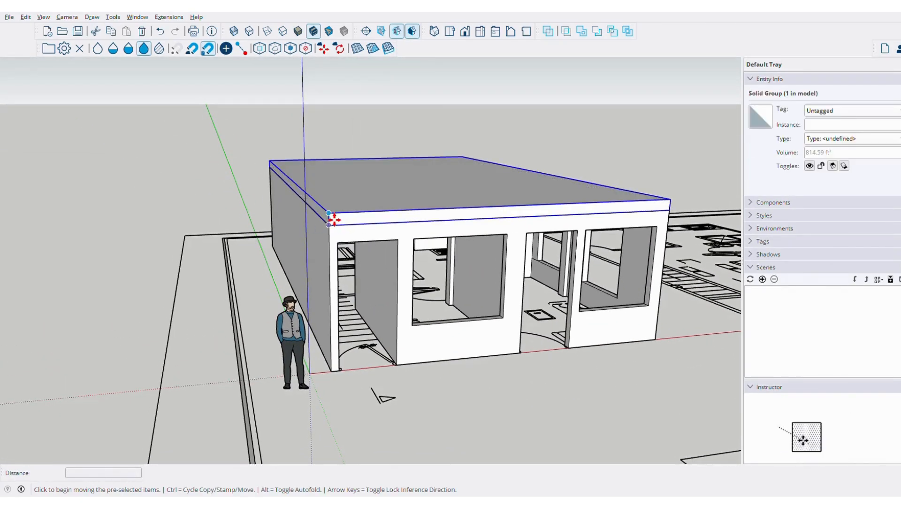
Copy the slab group from the roof's front-left corner down to the base of the walls as a floor slab
{"action": "key", "text": "ctrl"}
{"action": "left_click", "coordinate": [335, 219]}
{"action": "left_click", "coordinate": [338, 373]}
{"action": "middle_click_drag", "start_coordinate": [338, 374], "coordinate": [522, 333]}
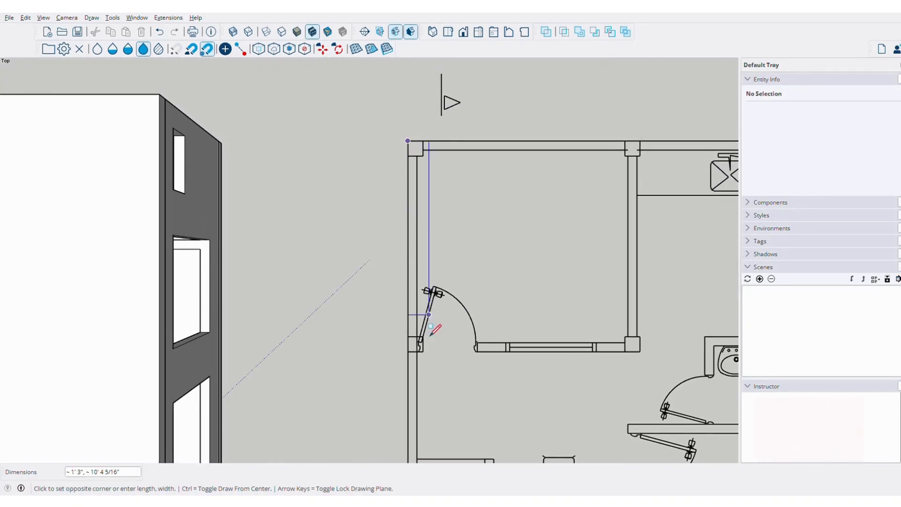
Trace the left outer wall of the upper-floor plan with a narrow rectangle about 45' long, down to the front corner
{"action": "middle_click_drag", "start_coordinate": [430, 336], "coordinate": [430, 89], "text": "shift"}
{"action": "middle_click_drag", "start_coordinate": [423, 392], "coordinate": [401, 160], "text": "shift"}
{"action": "middle_click_drag", "start_coordinate": [399, 407], "coordinate": [425, 285], "text": "shift"}
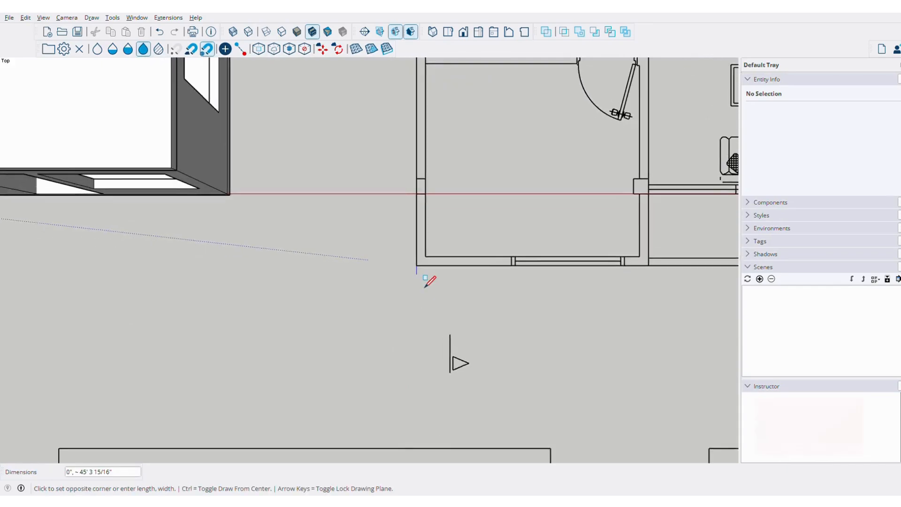
{"action": "scroll", "coordinate": [424, 277], "scroll_direction": "up", "scroll_amount": 6}
{"action": "left_click", "coordinate": [429, 252]}
Trace the front wall on both sides of its window with rectangles, making the right piece about 1' 5 5/16" by 6 1/2"
{"action": "left_click", "coordinate": [429, 220]}
{"action": "middle_click_drag", "start_coordinate": [611, 252], "coordinate": [392, 254], "text": "shift"}
{"action": "left_click", "coordinate": [511, 253]}
{"action": "middle_click_drag", "start_coordinate": [681, 257], "coordinate": [276, 258], "text": "shift"}
{"action": "scroll", "coordinate": [281, 268], "scroll_direction": "down", "scroll_amount": 2}
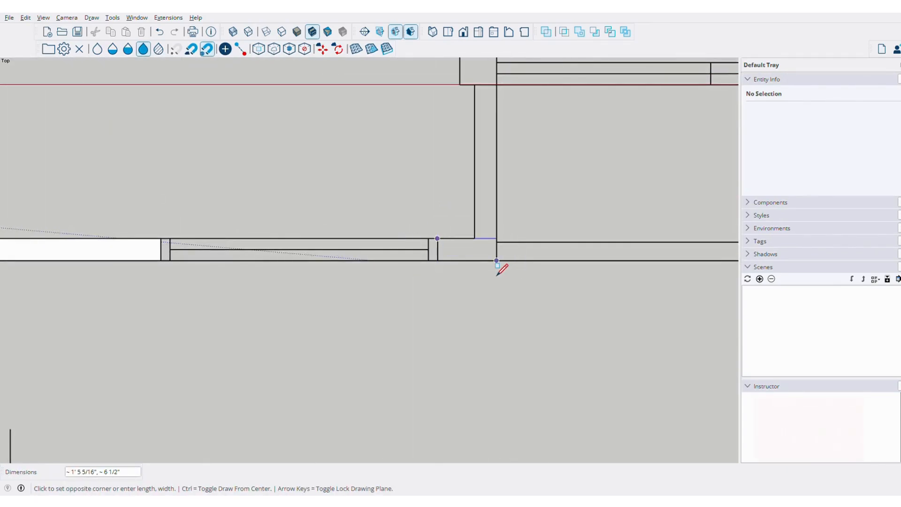
{"action": "left_click", "coordinate": [497, 261]}
Trace the partition beside the front room with a rectangle from the front wall up to the door opening
{"action": "left_click", "coordinate": [497, 239]}
{"action": "middle_click_drag", "start_coordinate": [452, 97], "coordinate": [430, 247], "text": "shift"}
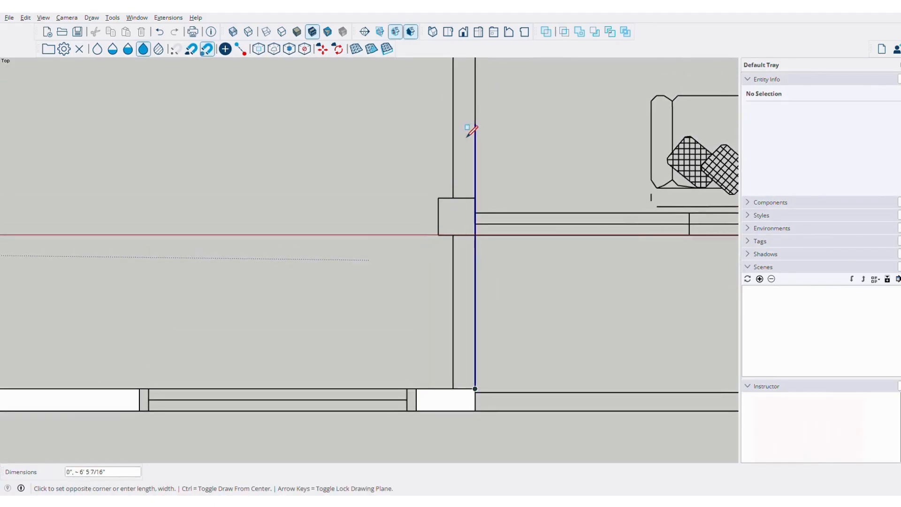
{"action": "scroll", "coordinate": [469, 134], "scroll_direction": "down", "scroll_amount": 1}
{"action": "middle_click_drag", "start_coordinate": [468, 117], "coordinate": [461, 333], "text": "shift"}
{"action": "left_click", "coordinate": [430, 147]}
{"action": "scroll", "coordinate": [461, 333], "scroll_direction": "down", "scroll_amount": 1}
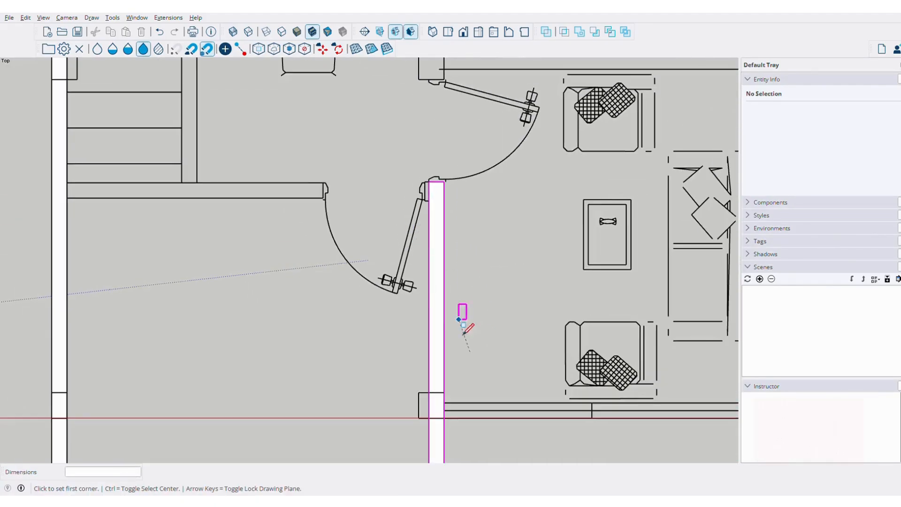
Trace the partition's column projection, about 4 5/16" by 10 13/16", and the column at the living room's front-right corner
{"action": "scroll", "coordinate": [447, 389], "scroll_direction": "up", "scroll_amount": 2}
{"action": "middle_click_drag", "start_coordinate": [448, 388], "coordinate": [381, 181], "text": "shift"}
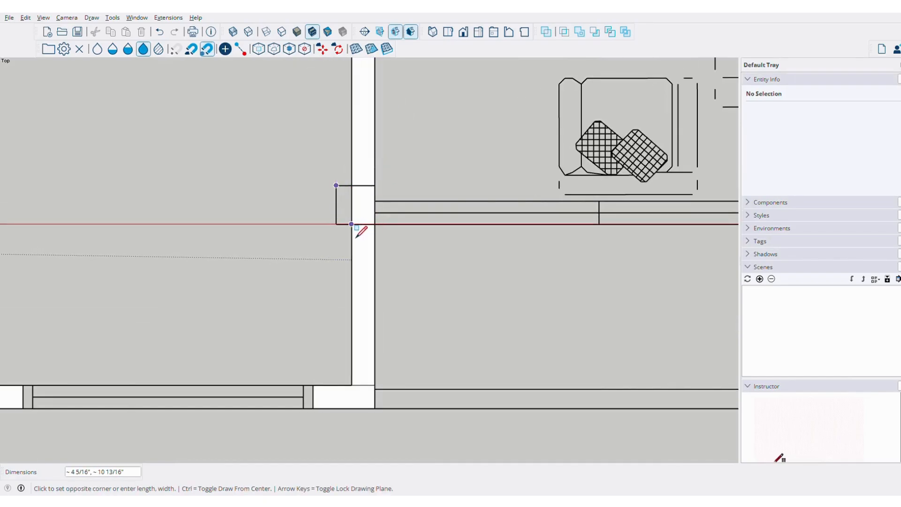
{"action": "left_click", "coordinate": [351, 224]}
{"action": "scroll", "coordinate": [401, 245], "scroll_direction": "up", "scroll_amount": 2}
{"action": "scroll", "coordinate": [400, 246], "scroll_direction": "down", "scroll_amount": 1}
{"action": "scroll", "coordinate": [446, 256], "scroll_direction": "down", "scroll_amount": 2}
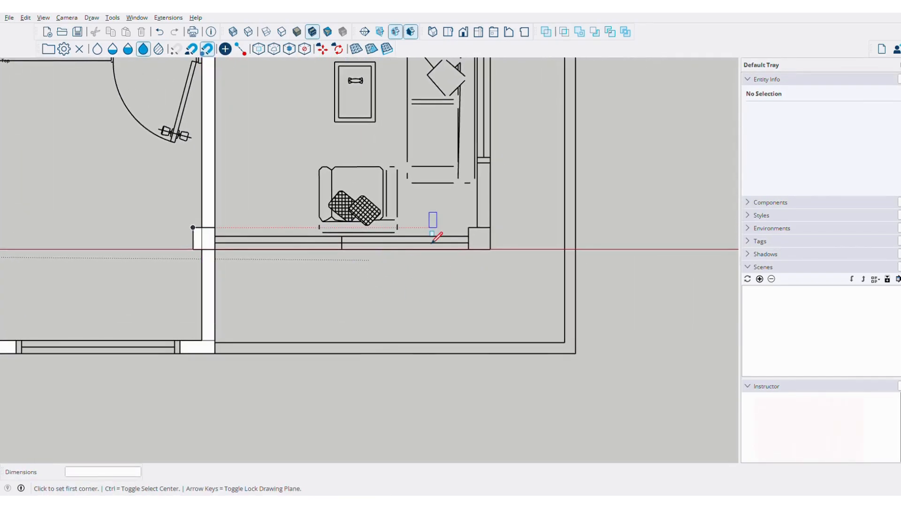
{"action": "scroll", "coordinate": [447, 207], "scroll_direction": "up", "scroll_amount": 4}
{"action": "left_click", "coordinate": [498, 258]}
Select all the traced wall and column faces of the upper-floor plan and make them one group
{"action": "triple_click", "coordinate": [459, 160], "text": "shift"}
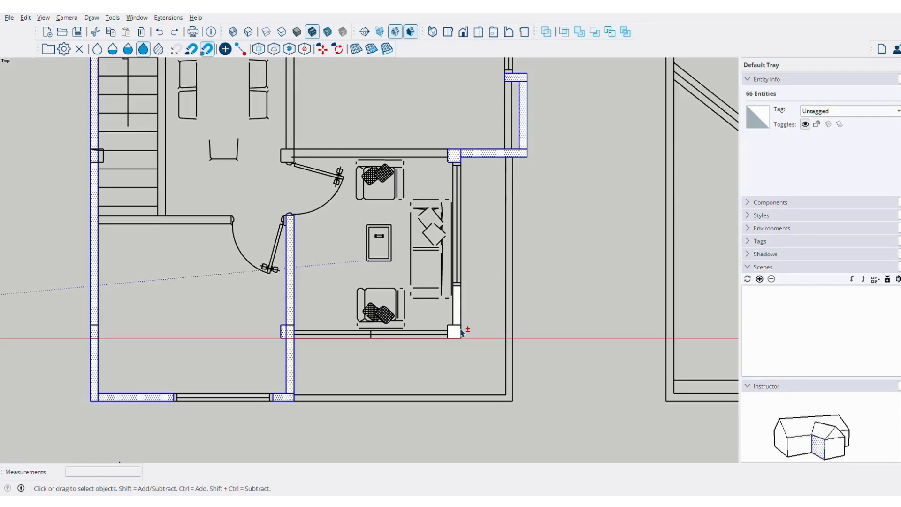
{"action": "scroll", "coordinate": [462, 337], "scroll_direction": "down", "scroll_amount": 3}
{"action": "scroll", "coordinate": [420, 247], "scroll_direction": "up", "scroll_amount": 5}
{"action": "triple_click", "coordinate": [475, 247], "text": "shift"}
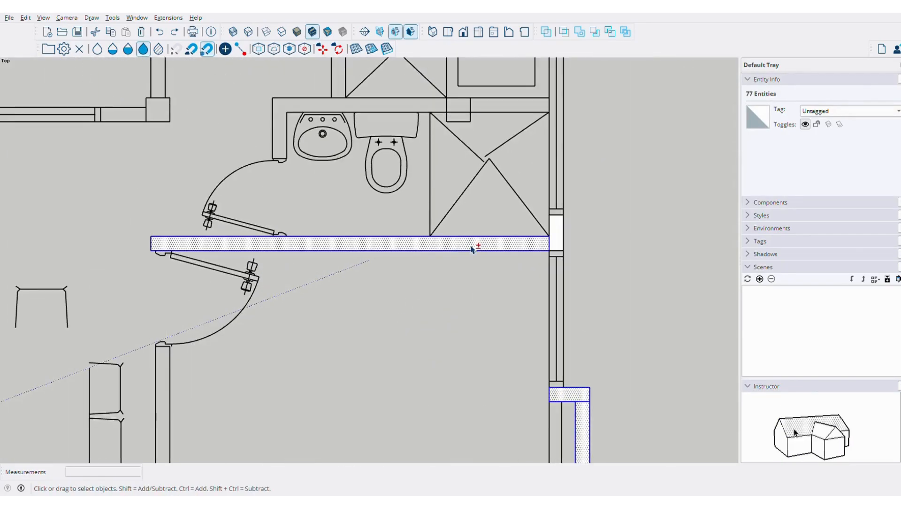
{"action": "scroll", "coordinate": [472, 250], "scroll_direction": "down", "scroll_amount": 4}
{"action": "scroll", "coordinate": [423, 230], "scroll_direction": "up", "scroll_amount": 5}
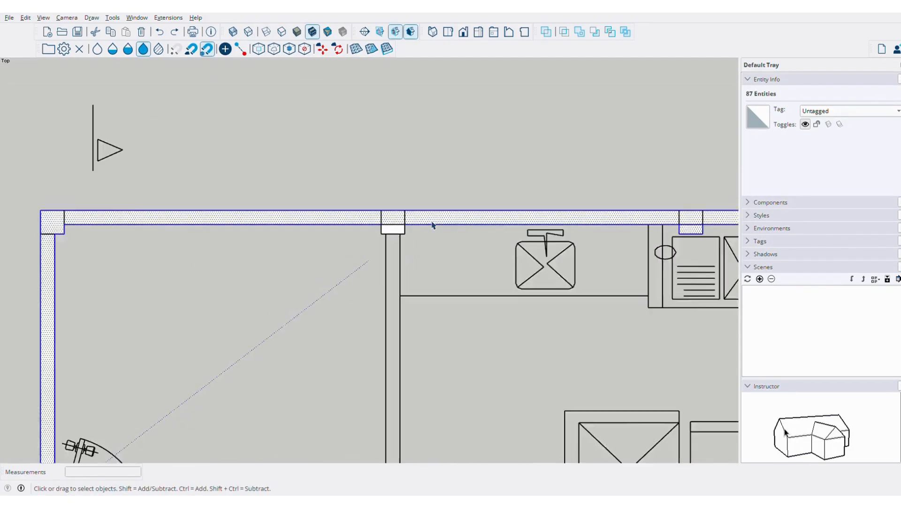
{"action": "triple_click", "coordinate": [412, 243], "text": "shift"}
{"action": "scroll", "coordinate": [417, 254], "scroll_direction": "down", "scroll_amount": 3}
{"action": "scroll", "coordinate": [423, 207], "scroll_direction": "down", "scroll_amount": 2}
{"action": "middle_click_drag", "start_coordinate": [444, 308], "coordinate": [431, 159], "text": "shift"}
{"action": "scroll", "coordinate": [467, 324], "scroll_direction": "up", "scroll_amount": 2}
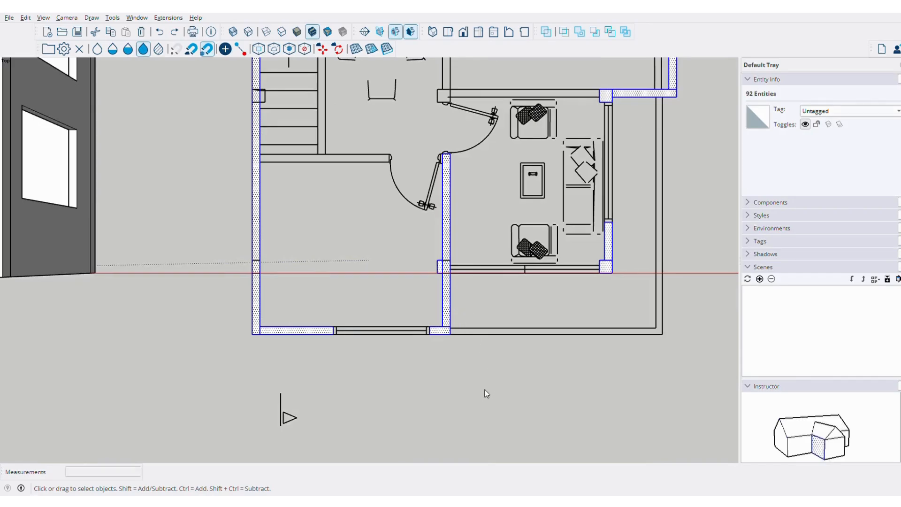
{"action": "key", "text": "ctrl+g"}
Move the upper-floor wall group onto the roof slab, aligning its front-left corner with the slab's front-left corner
{"action": "middle_click_drag", "start_coordinate": [357, 361], "coordinate": [556, 323], "text": "shift"}
{"action": "scroll", "coordinate": [509, 299], "scroll_direction": "up", "scroll_amount": 1}
{"action": "middle_click_drag", "start_coordinate": [455, 310], "coordinate": [147, 276]}
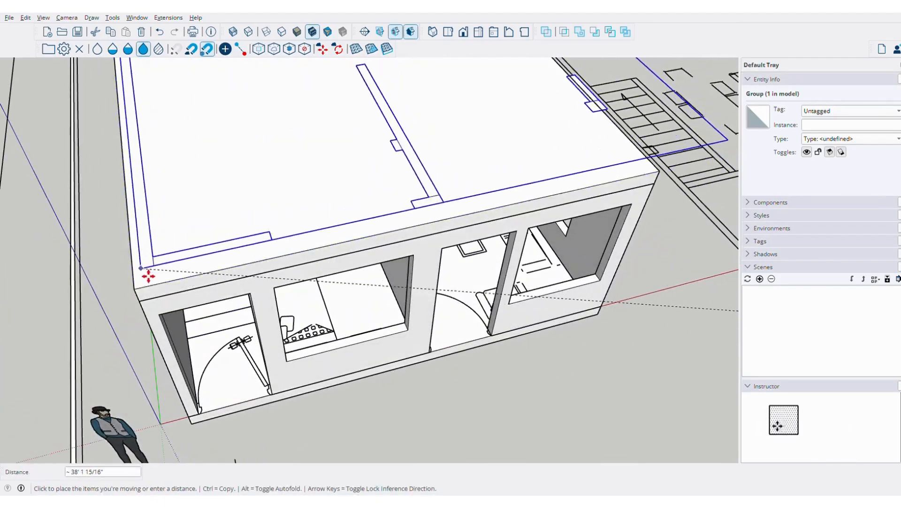
{"action": "left_click", "coordinate": [141, 294]}
{"action": "scroll", "coordinate": [510, 338], "scroll_direction": "down", "scroll_amount": 2}
{"action": "middle_click_drag", "start_coordinate": [410, 326], "coordinate": [289, 251]}
{"action": "key", "text": "space"}
{"action": "scroll", "coordinate": [289, 251], "scroll_direction": "down", "scroll_amount": 4}
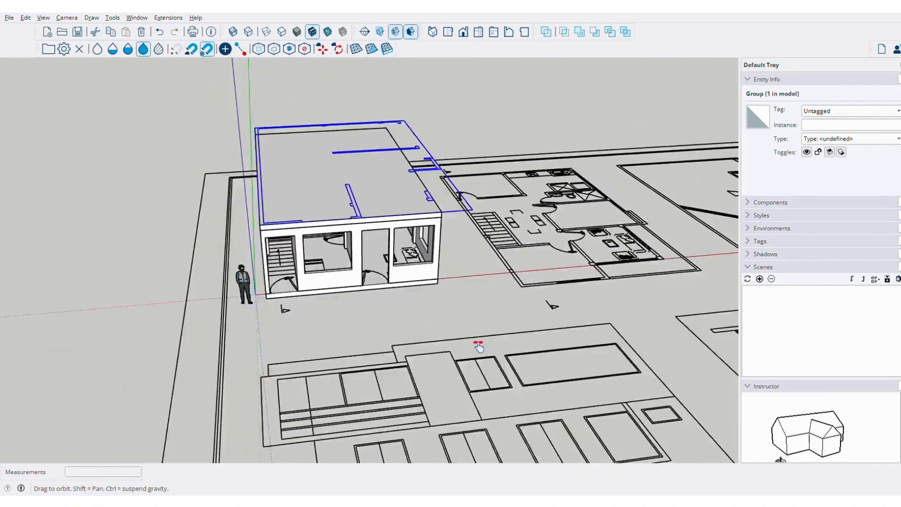
Open the upper-floor wall group and extrude the left wall with its front return about 11' 9 5/8" upward
{"action": "scroll", "coordinate": [281, 249], "scroll_direction": "up", "scroll_amount": 5}
{"action": "triple_click", "coordinate": [371, 316]}
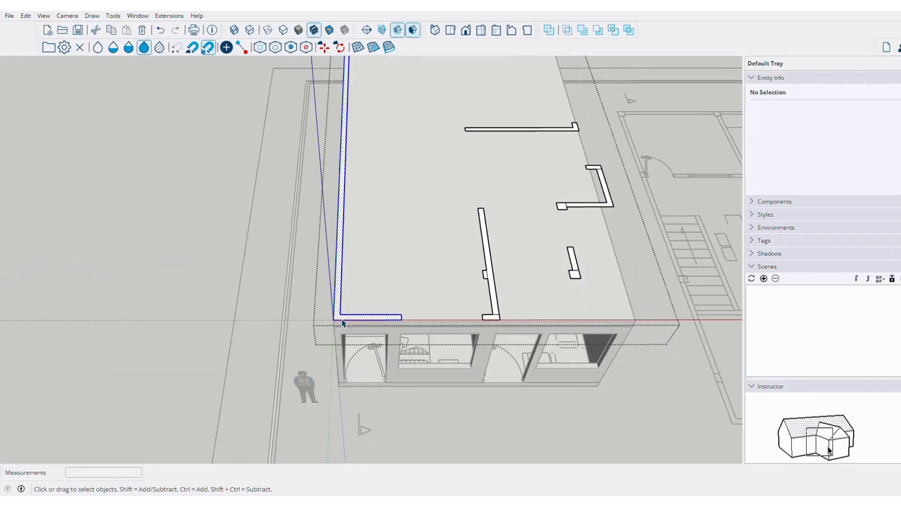
{"action": "middle_click_drag", "start_coordinate": [407, 375], "coordinate": [408, 339]}
{"action": "scroll", "coordinate": [410, 338], "scroll_direction": "up", "scroll_amount": 2}
{"action": "key", "text": "p"}
{"action": "left_click", "coordinate": [401, 276]}
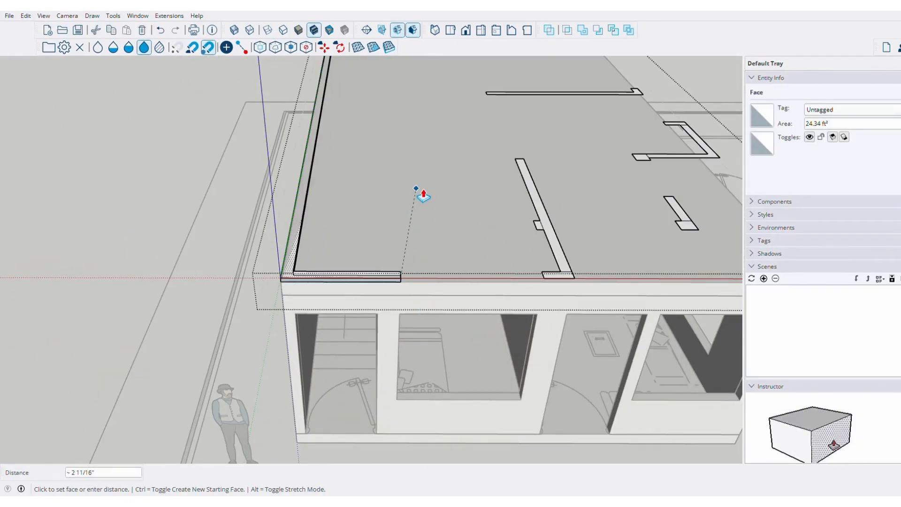
{"action": "scroll", "coordinate": [448, 185], "scroll_direction": "down", "scroll_amount": 1}
{"action": "middle_click_drag", "start_coordinate": [450, 188], "coordinate": [432, 157]}
{"action": "middle_click_drag", "start_coordinate": [428, 246], "coordinate": [420, 181]}
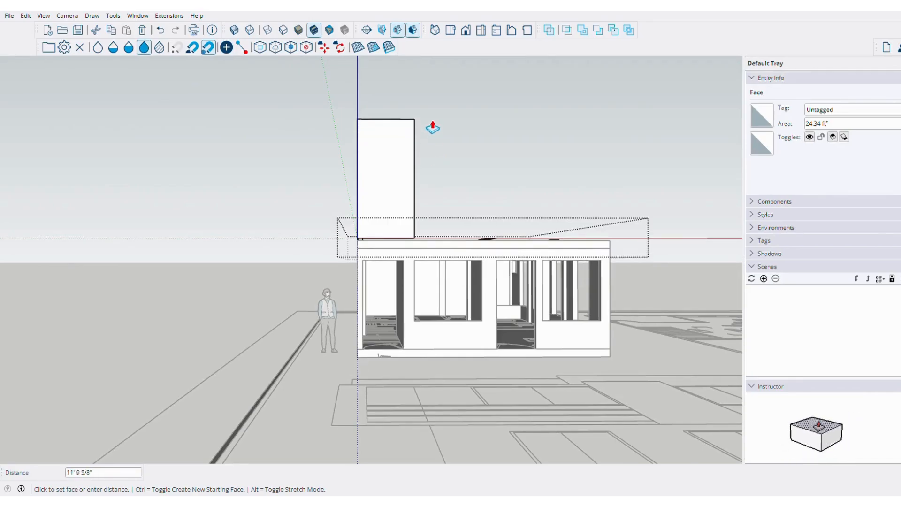
{"action": "left_click", "coordinate": [434, 125]}
Raise the upper floor's front partition to the height of the left wall
{"action": "middle_click_drag", "start_coordinate": [434, 125], "coordinate": [428, 280]}
{"action": "scroll", "coordinate": [428, 279], "scroll_direction": "up", "scroll_amount": 3}
{"action": "key", "text": "space"}
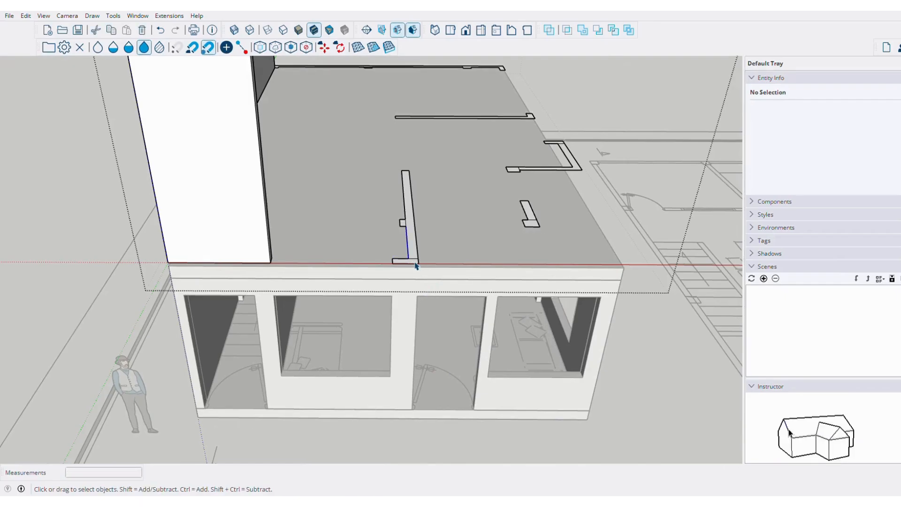
{"action": "left_click", "coordinate": [415, 262]}
{"action": "scroll", "coordinate": [415, 264], "scroll_direction": "up", "scroll_amount": 3}
{"action": "left_click", "coordinate": [407, 249]}
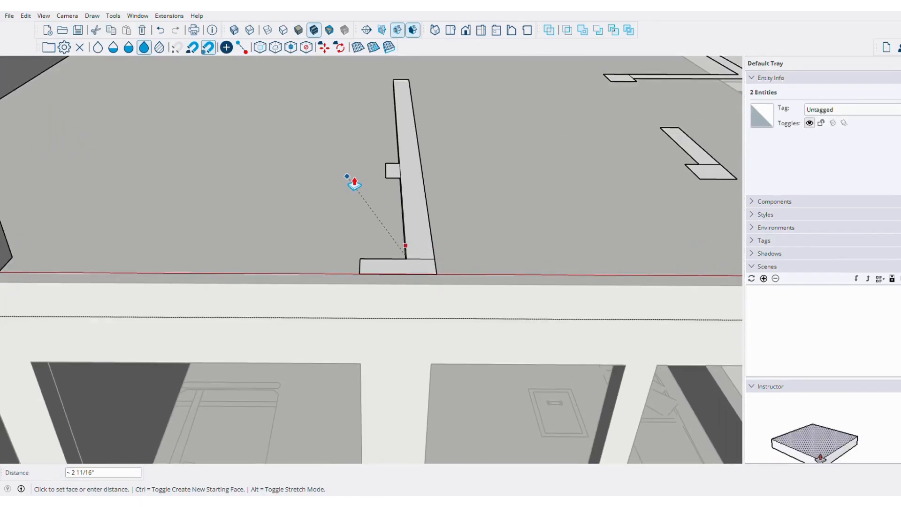
{"action": "scroll", "coordinate": [393, 153], "scroll_direction": "down", "scroll_amount": 4}
{"action": "middle_click_drag", "start_coordinate": [259, 152], "coordinate": [319, 277], "text": "shift"}
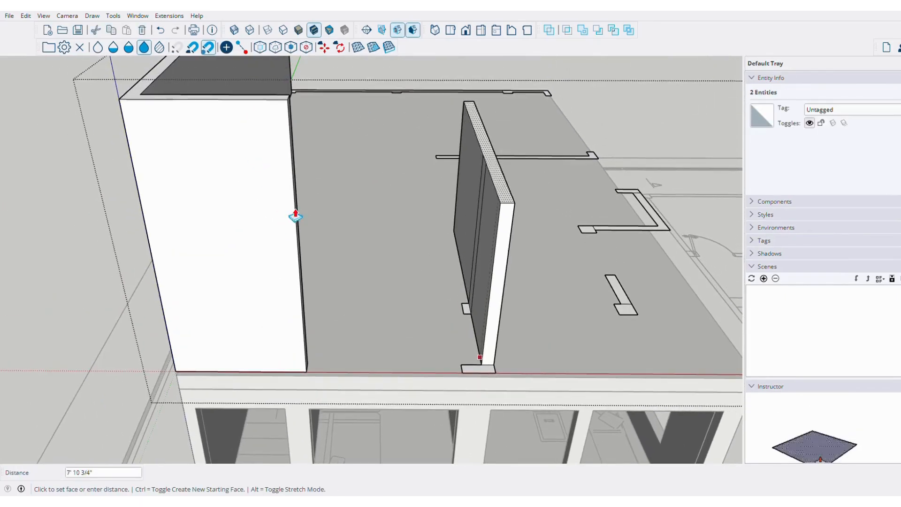
Raise the partition's column projection and the short front wall piece to the height of the left wall
{"action": "double_click", "coordinate": [467, 314]}
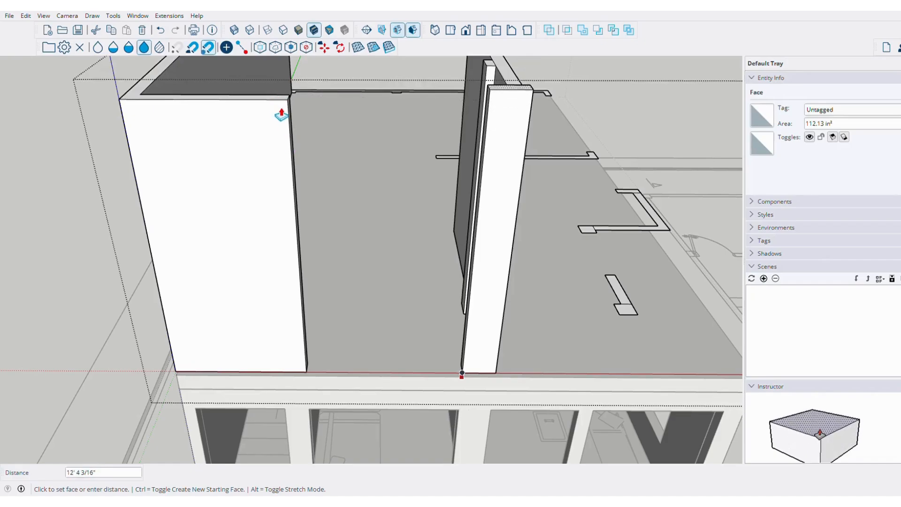
{"action": "left_click", "coordinate": [283, 99]}
{"action": "scroll", "coordinate": [575, 253], "scroll_direction": "down", "scroll_amount": 1}
Mark a sill level about 2' up the front pier's inner side and pull the face below it across to the left wall
{"action": "double_click", "coordinate": [443, 232]}
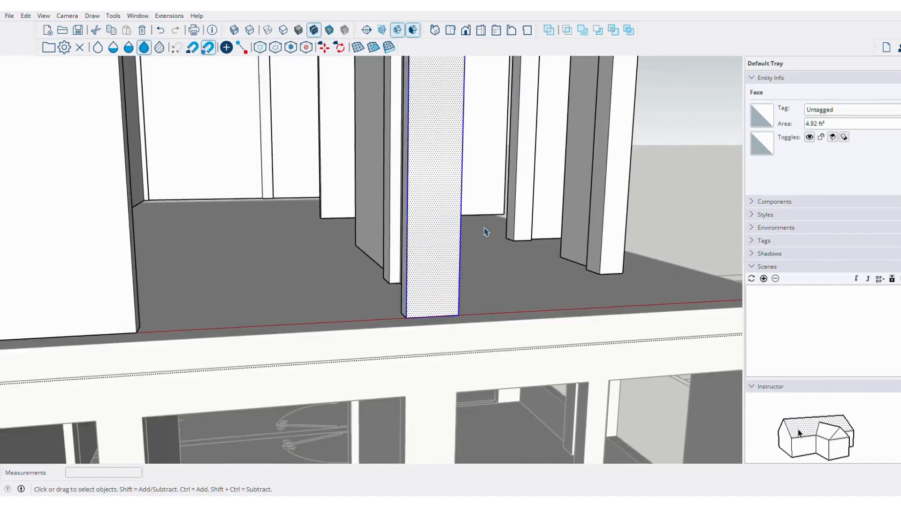
{"action": "scroll", "coordinate": [392, 287], "scroll_direction": "up", "scroll_amount": 1}
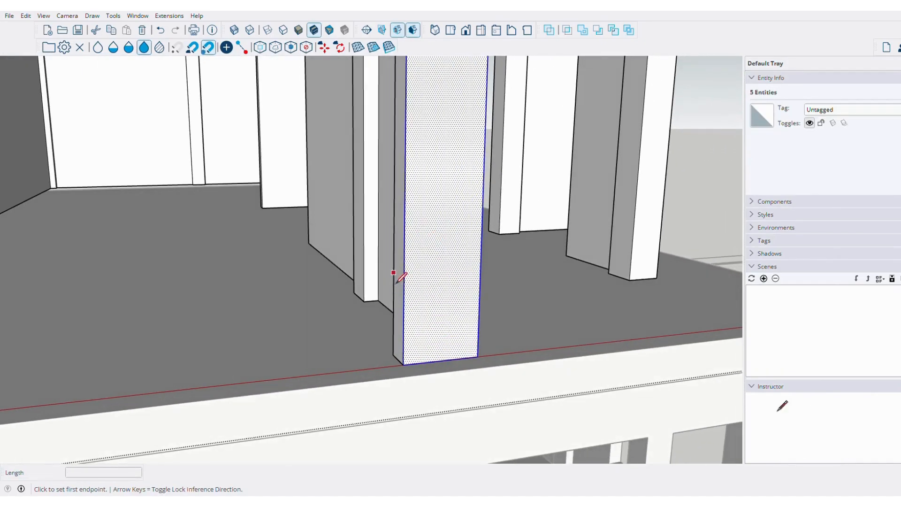
{"action": "left_click", "coordinate": [403, 264]}
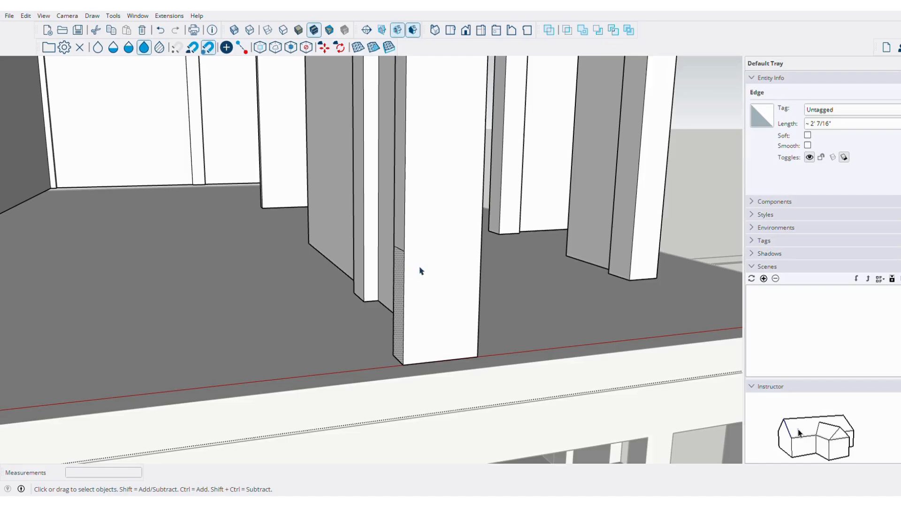
{"action": "key", "text": "p"}
{"action": "left_click", "coordinate": [405, 265]}
{"action": "scroll", "coordinate": [362, 282], "scroll_direction": "down", "scroll_amount": 3}
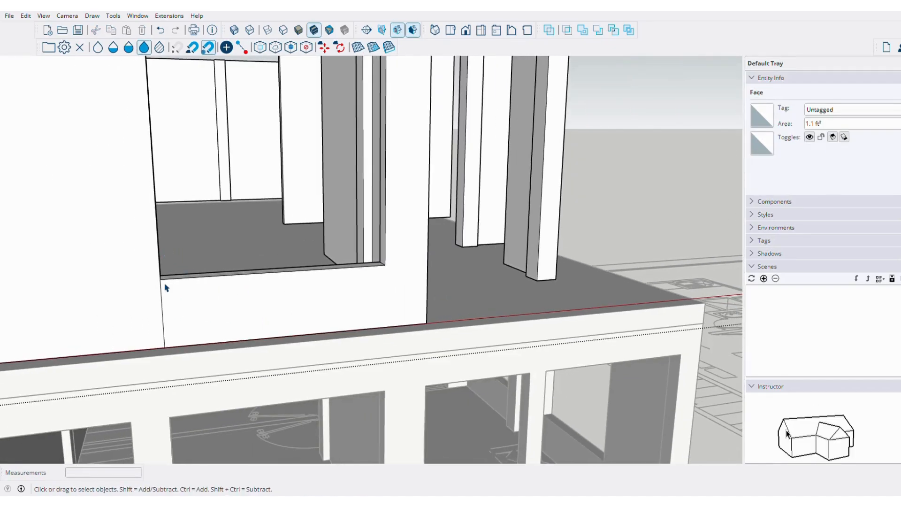
Erase the seam line between the new upper-floor window sill and the left front wall piece
{"action": "scroll", "coordinate": [166, 287], "scroll_direction": "up", "scroll_amount": 1}
{"action": "key", "text": "e"}
{"action": "left_click", "coordinate": [162, 289]}
{"action": "scroll", "coordinate": [182, 273], "scroll_direction": "down", "scroll_amount": 5}
{"action": "mouse_move", "coordinate": [182, 272]}
{"action": "middle_mouse_down"}
{"action": "mouse_move", "coordinate": [213, 333]}
{"action": "mouse_move", "coordinate": [253, 375]}
{"action": "middle_mouse_up"}
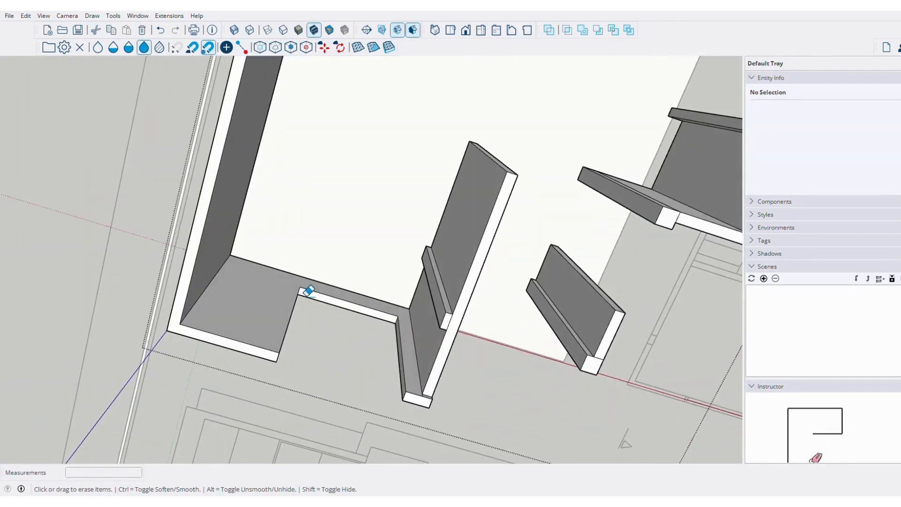
Pull the end face of the upper-floor front lintel across the opening to the adjoining partition wall
{"action": "scroll", "coordinate": [308, 291], "scroll_direction": "down", "scroll_amount": 4}
{"action": "middle_click_drag", "start_coordinate": [309, 290], "coordinate": [410, 155]}
{"action": "key", "text": "space"}
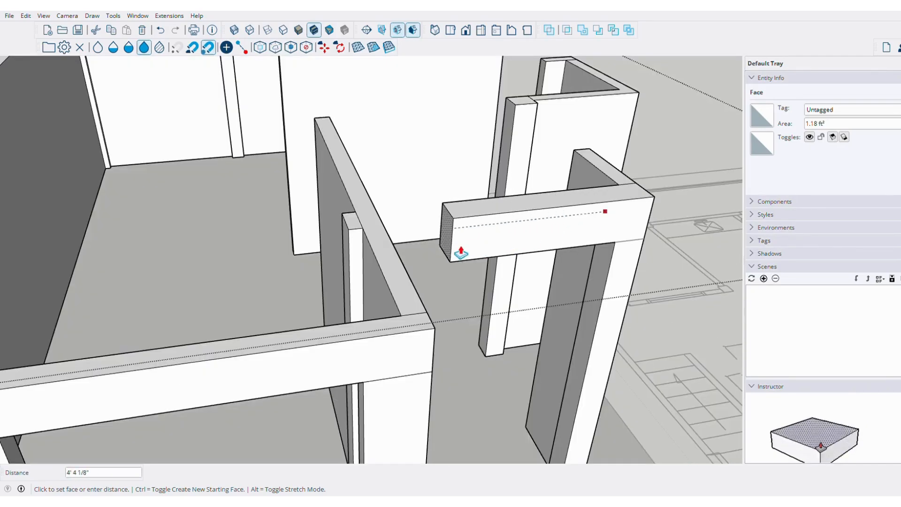
{"action": "scroll", "coordinate": [351, 262], "scroll_direction": "up", "scroll_amount": 3}
{"action": "left_click", "coordinate": [345, 287]}
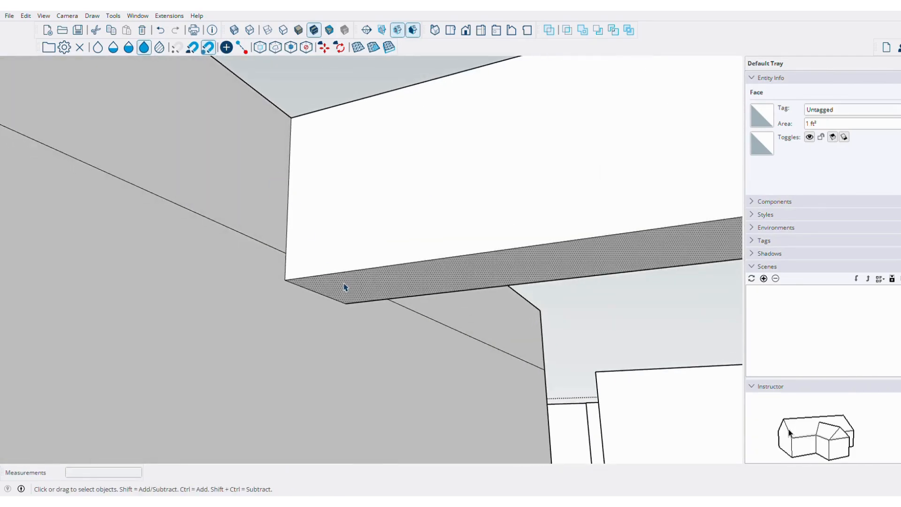
{"action": "left_click", "coordinate": [278, 250]}
{"action": "scroll", "coordinate": [441, 272], "scroll_direction": "down", "scroll_amount": 4}
{"action": "middle_click_drag", "start_coordinate": [420, 266], "coordinate": [346, 288]}
{"action": "key", "text": "space"}
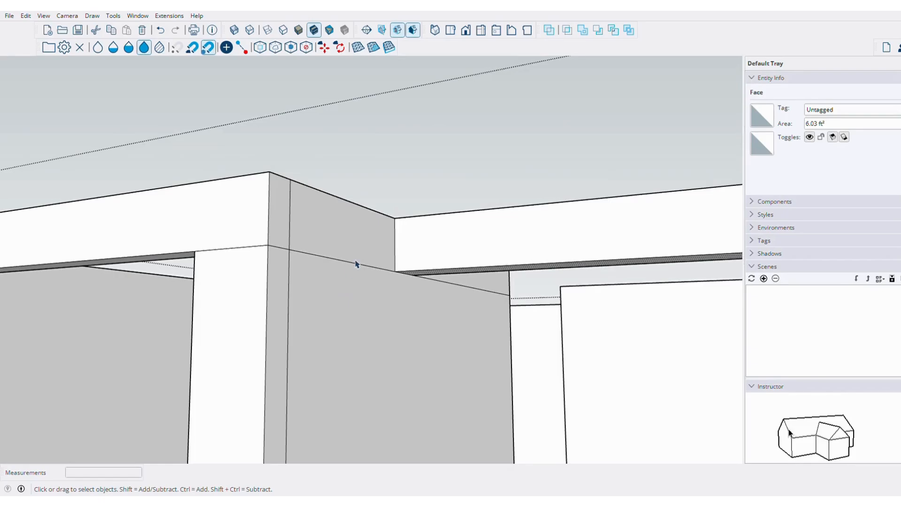
Erase the leftover seam lines on the partition wall's side face between the two front lintels
{"action": "key", "text": "e"}
{"action": "left_click_drag", "start_coordinate": [293, 242], "coordinate": [282, 260]}
{"action": "scroll", "coordinate": [282, 260], "scroll_direction": "down", "scroll_amount": 2}
{"action": "mouse_move", "coordinate": [413, 253]}
{"action": "middle_mouse_down"}
{"action": "mouse_move", "coordinate": [434, 269]}
{"action": "mouse_move", "coordinate": [429, 237]}
{"action": "middle_mouse_up"}
{"action": "left_click_drag", "start_coordinate": [429, 237], "coordinate": [428, 253]}
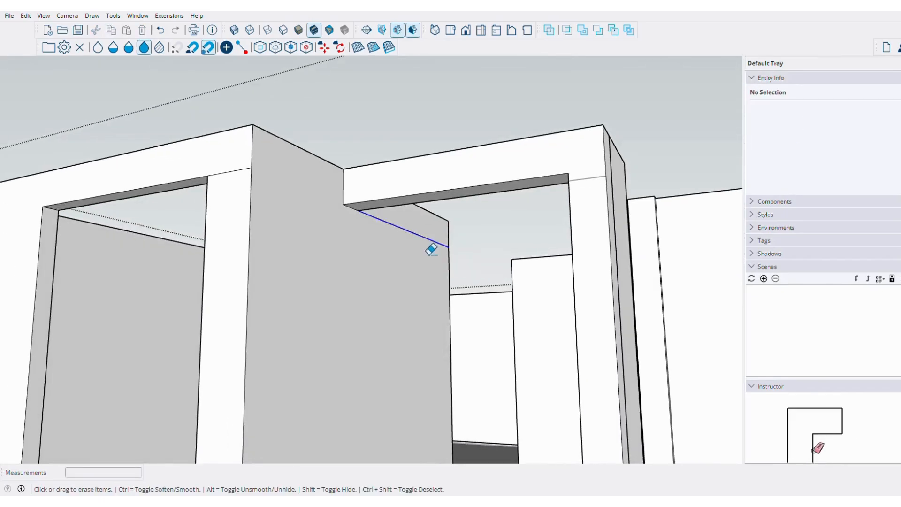
{"action": "scroll", "coordinate": [428, 253], "scroll_direction": "down", "scroll_amount": 2}
{"action": "middle_click_drag", "start_coordinate": [428, 253], "coordinate": [607, 236]}
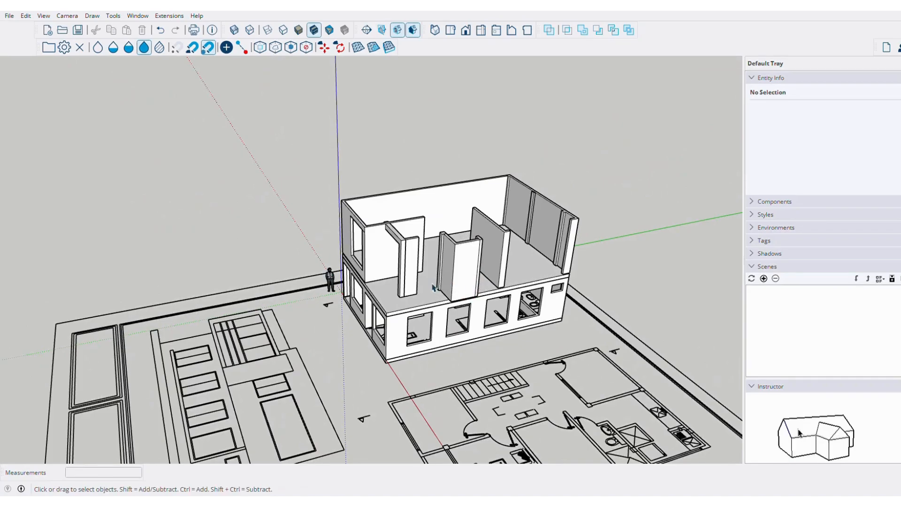
Place guides about 1' 10" outward from the upper slab's side and front edges
{"action": "middle_click_drag", "start_coordinate": [433, 287], "coordinate": [414, 346]}
{"action": "middle_click_drag", "start_coordinate": [404, 324], "coordinate": [313, 319]}
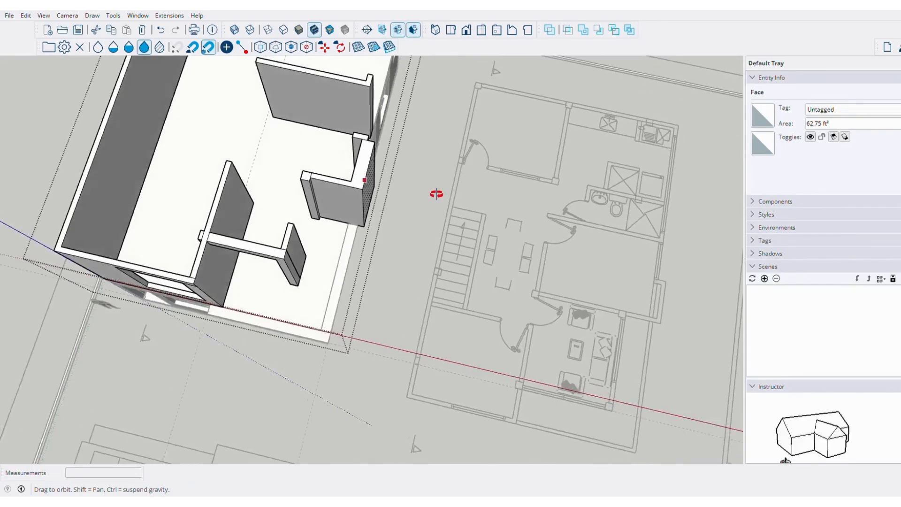
{"action": "scroll", "coordinate": [394, 251], "scroll_direction": "up", "scroll_amount": 6}
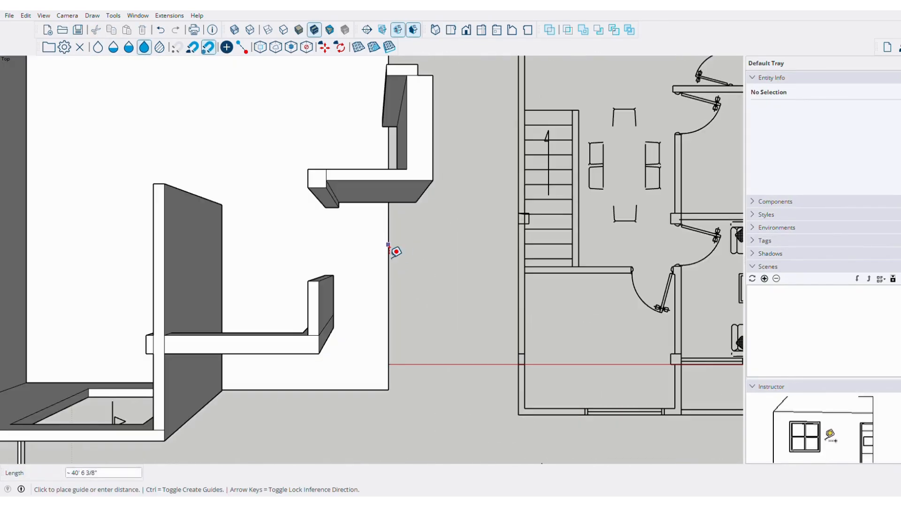
{"action": "left_click", "coordinate": [415, 203]}
{"action": "scroll", "coordinate": [358, 398], "scroll_direction": "up", "scroll_amount": 1}
{"action": "left_click", "coordinate": [355, 388]}
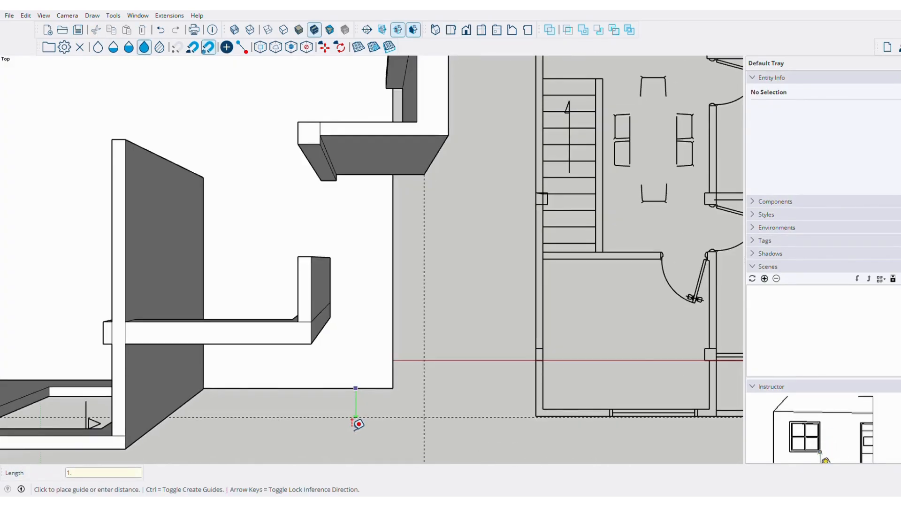
{"action": "middle_click_drag", "start_coordinate": [358, 424], "coordinate": [359, 234]}
{"action": "middle_click_drag", "start_coordinate": [370, 291], "coordinate": [383, 389]}
Draw rectangular strips along the upper slab's front and side edges out to the guides, the side one about 1' 10" by 12' 9"
{"action": "left_click", "coordinate": [358, 270]}
{"action": "key", "text": "r"}
{"action": "left_click", "coordinate": [358, 269]}
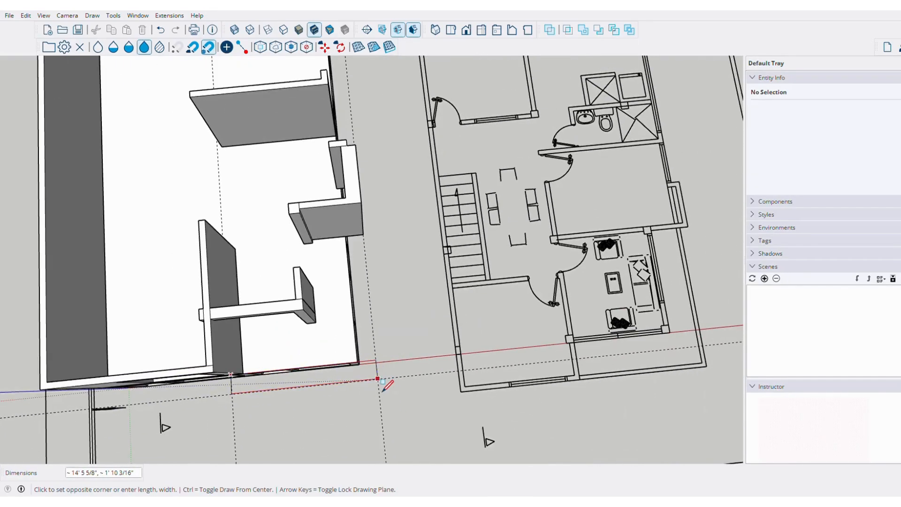
{"action": "left_click", "coordinate": [450, 30]}
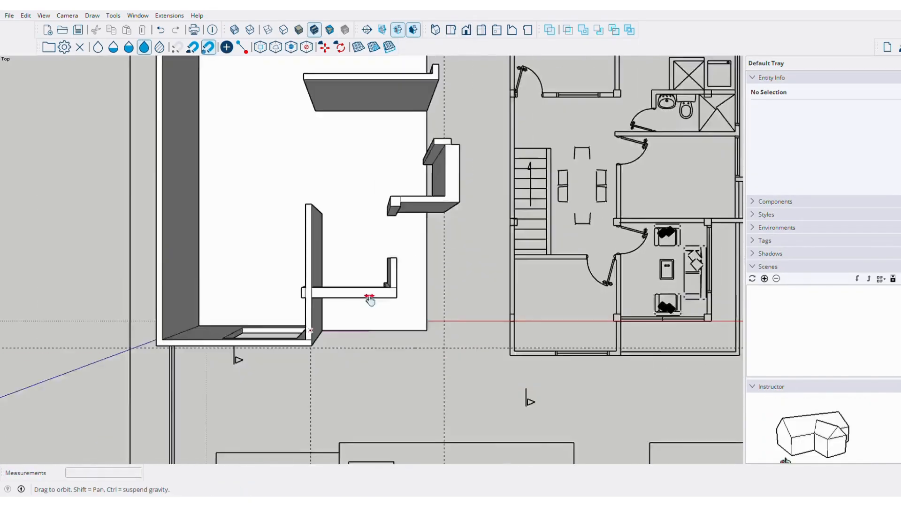
{"action": "scroll", "coordinate": [394, 263], "scroll_direction": "up", "scroll_amount": 5}
{"action": "left_click", "coordinate": [411, 236]}
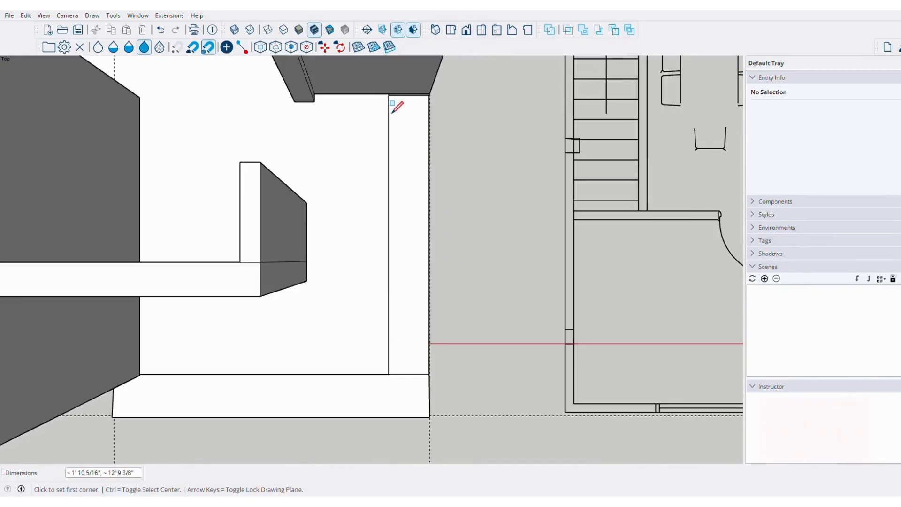
{"action": "key", "text": "space"}
Pull the front balcony strip up about 2' and push its top back down about 1' 6"
{"action": "scroll", "coordinate": [516, 321], "scroll_direction": "down", "scroll_amount": 5}
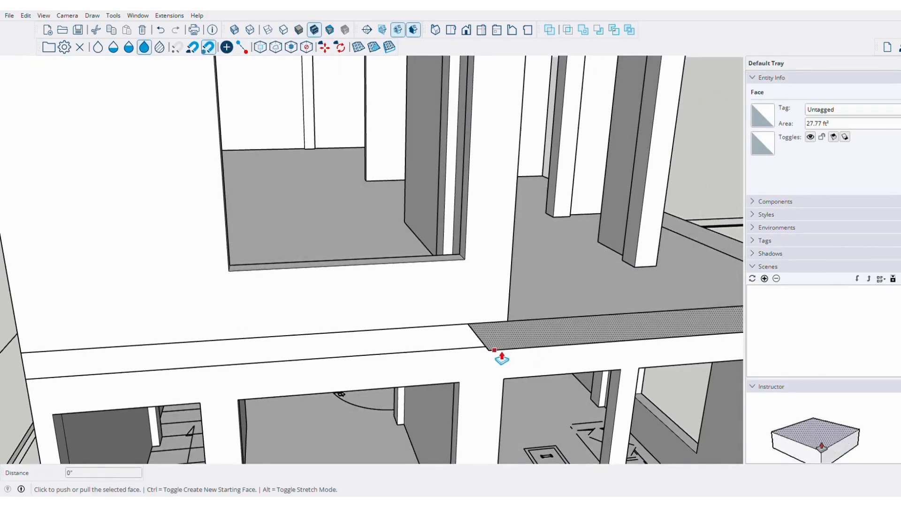
{"action": "left_click", "coordinate": [502, 358]}
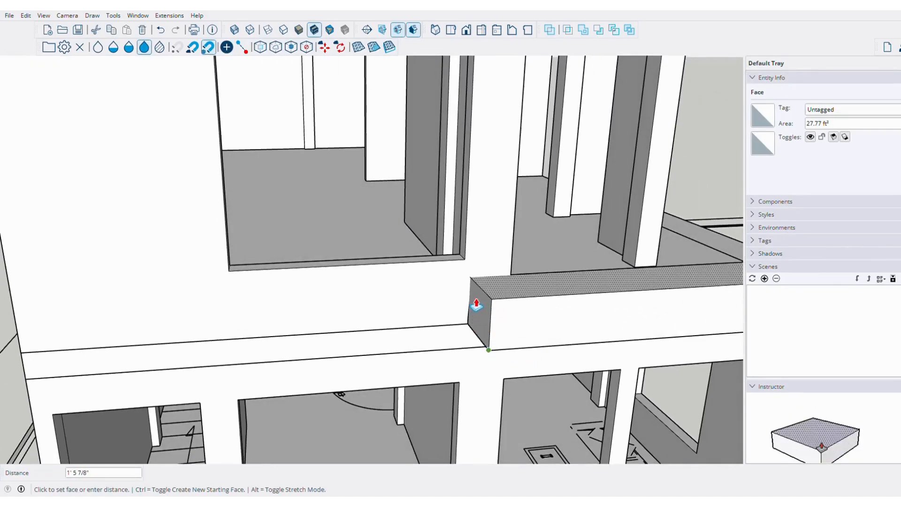
{"action": "scroll", "coordinate": [519, 305], "scroll_direction": "down", "scroll_amount": 6}
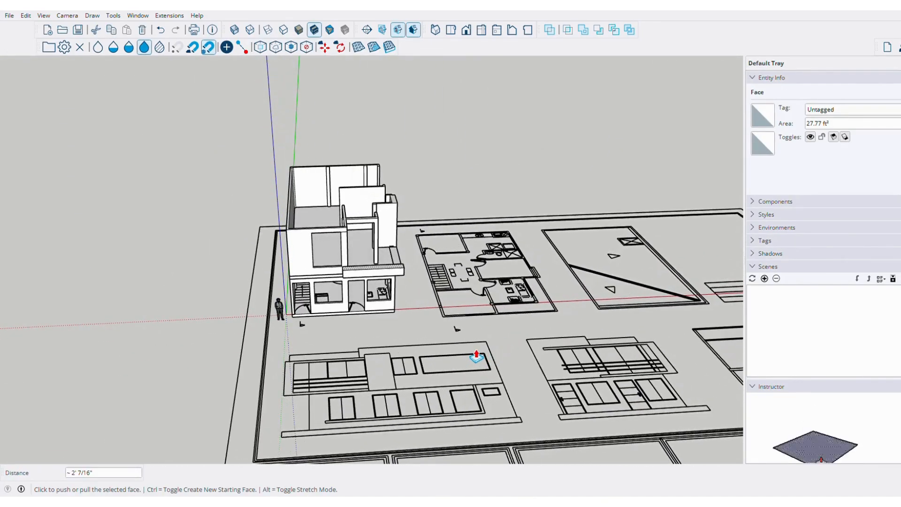
{"action": "scroll", "coordinate": [348, 296], "scroll_direction": "up", "scroll_amount": 10}
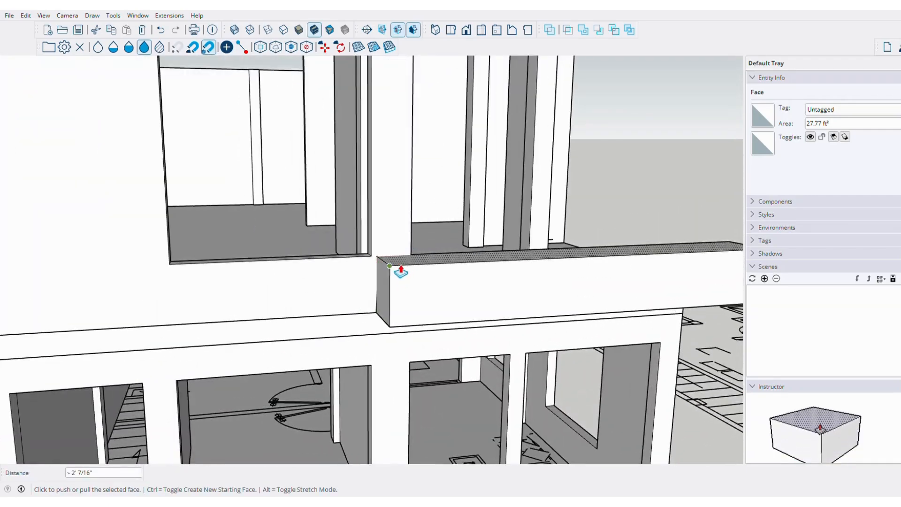
{"action": "left_click", "coordinate": [400, 271]}
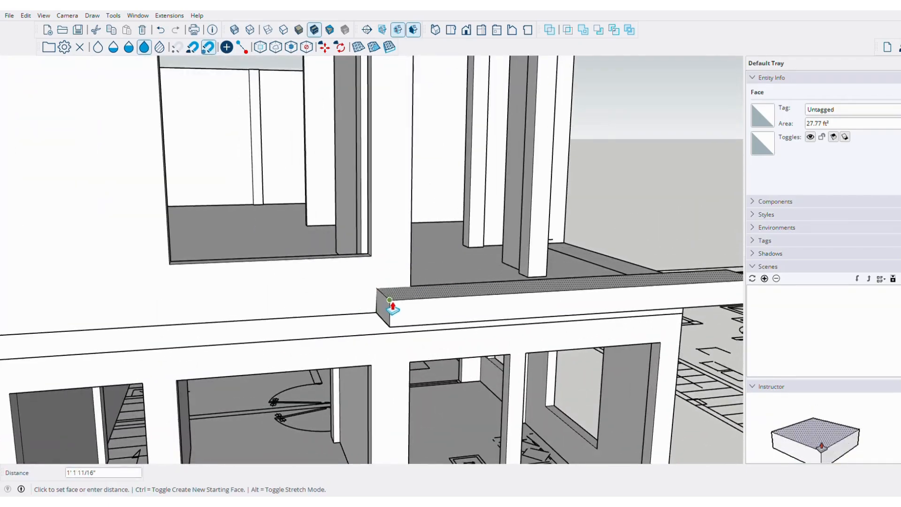
{"action": "scroll", "coordinate": [376, 291], "scroll_direction": "down", "scroll_amount": 6}
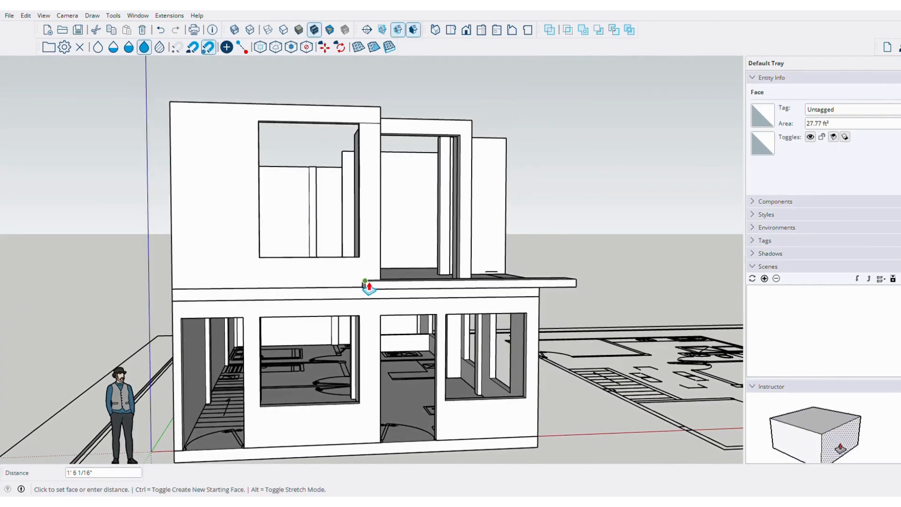
Raise the side balcony strip to the height of the front strip
{"action": "scroll", "coordinate": [401, 286], "scroll_direction": "down", "scroll_amount": 3}
{"action": "middle_click_drag", "start_coordinate": [402, 286], "coordinate": [342, 356]}
{"action": "scroll", "coordinate": [325, 274], "scroll_direction": "down", "scroll_amount": 4}
{"action": "scroll", "coordinate": [398, 264], "scroll_direction": "up", "scroll_amount": 3}
{"action": "scroll", "coordinate": [381, 237], "scroll_direction": "up", "scroll_amount": 5}
{"action": "middle_click_drag", "start_coordinate": [382, 237], "coordinate": [351, 310]}
{"action": "scroll", "coordinate": [351, 310], "scroll_direction": "up", "scroll_amount": 3}
{"action": "left_click", "coordinate": [351, 310]}
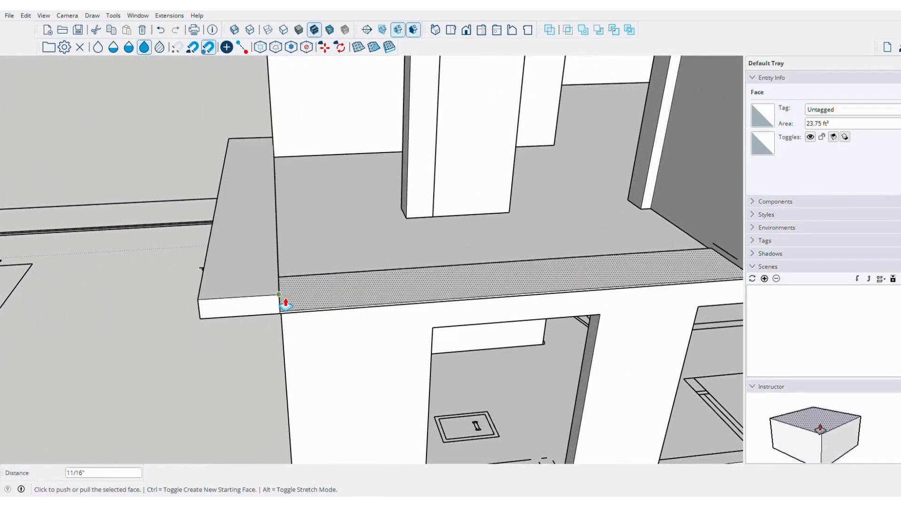
{"action": "left_click", "coordinate": [335, 312]}
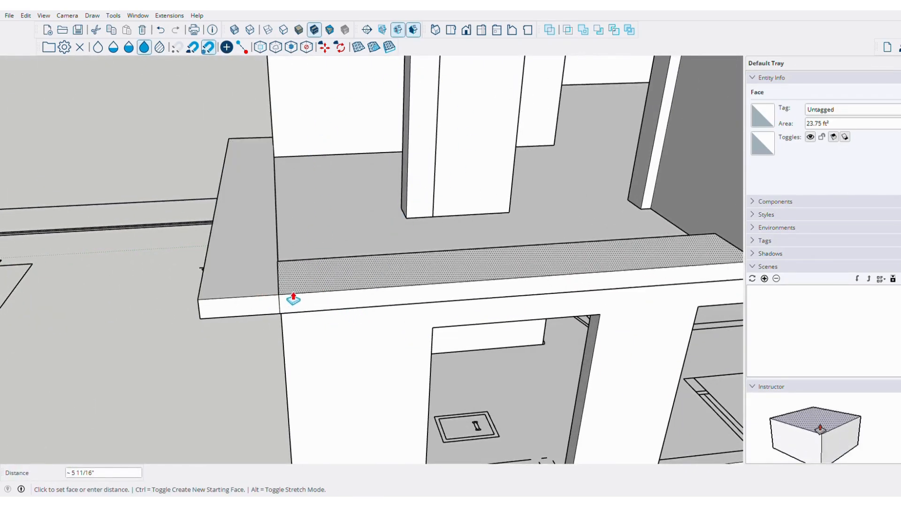
Draw a line about 1' 10" long across the balcony strip to separate a square at the outer corner
{"action": "scroll", "coordinate": [343, 273], "scroll_direction": "down", "scroll_amount": 4}
{"action": "mouse_move", "coordinate": [343, 272]}
{"action": "middle_mouse_down"}
{"action": "mouse_move", "coordinate": [531, 315]}
{"action": "mouse_move", "coordinate": [647, 291]}
{"action": "middle_mouse_up"}
{"action": "scroll", "coordinate": [429, 245], "scroll_direction": "up", "scroll_amount": 6}
{"action": "key", "text": "e"}
{"action": "mouse_move", "coordinate": [429, 246]}
{"action": "middle_mouse_down"}
{"action": "mouse_move", "coordinate": [378, 282]}
{"action": "mouse_move", "coordinate": [389, 328]}
{"action": "middle_mouse_up"}
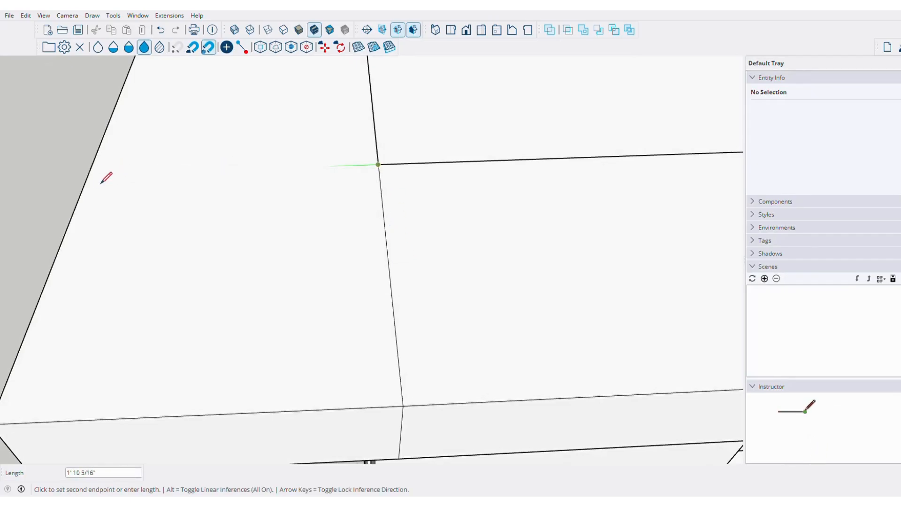
{"action": "key", "text": "space"}
{"action": "scroll", "coordinate": [226, 237], "scroll_direction": "down", "scroll_amount": 3}
{"action": "left_click", "coordinate": [257, 229]}
{"action": "left_click", "coordinate": [249, 171]}
Pull the square at the balcony's outer corner up about 10' 7" to form a post
{"action": "middle_click_drag", "start_coordinate": [249, 171], "coordinate": [484, 281]}
{"action": "scroll", "coordinate": [414, 302], "scroll_direction": "down", "scroll_amount": 5}
{"action": "scroll", "coordinate": [511, 327], "scroll_direction": "down", "scroll_amount": 6}
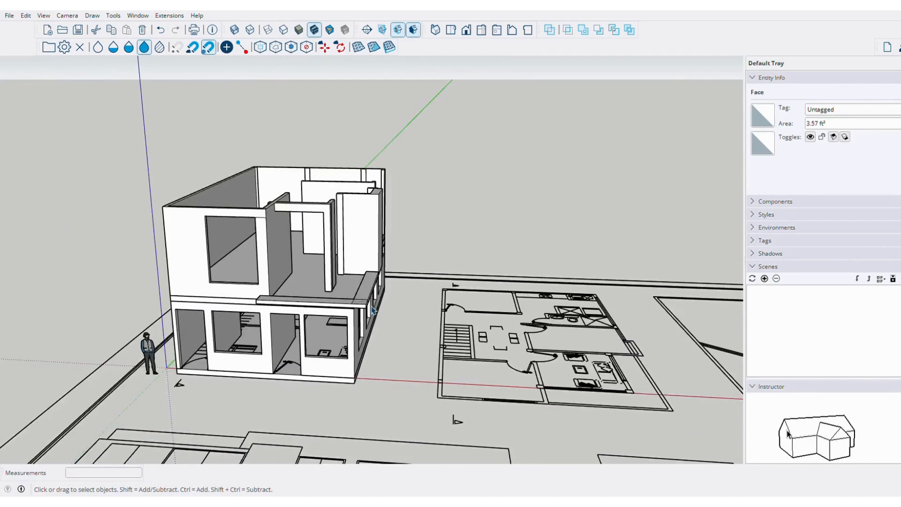
{"action": "middle_click_drag", "start_coordinate": [511, 327], "coordinate": [414, 179]}
{"action": "scroll", "coordinate": [414, 180], "scroll_direction": "up", "scroll_amount": 2}
{"action": "scroll", "coordinate": [438, 200], "scroll_direction": "up", "scroll_amount": 2}
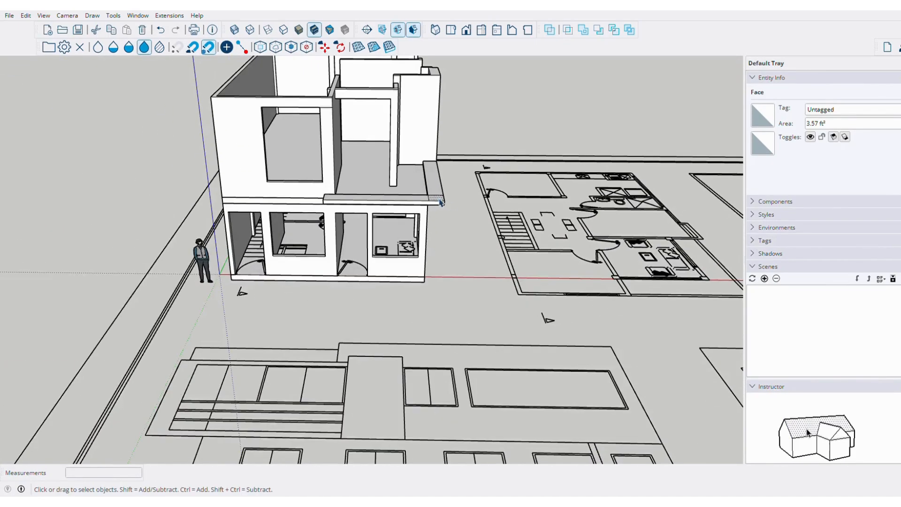
{"action": "left_click", "coordinate": [327, 111]}
{"action": "middle_click_drag", "start_coordinate": [391, 111], "coordinate": [398, 241], "text": "shift"}
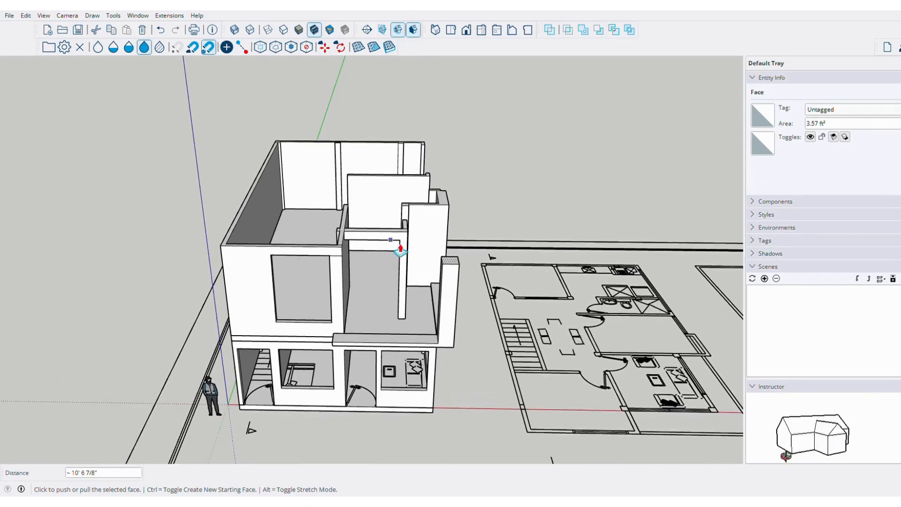
Measure the depth of the lintel over the upper floor's front window
{"action": "scroll", "coordinate": [512, 333], "scroll_direction": "down", "scroll_amount": 2}
{"action": "middle_click_drag", "start_coordinate": [513, 332], "coordinate": [441, 246], "text": "shift"}
{"action": "scroll", "coordinate": [384, 163], "scroll_direction": "down", "scroll_amount": 2}
{"action": "scroll", "coordinate": [496, 282], "scroll_direction": "up", "scroll_amount": 6}
{"action": "scroll", "coordinate": [488, 263], "scroll_direction": "up", "scroll_amount": 3}
{"action": "middle_click_drag", "start_coordinate": [187, 243], "coordinate": [316, 268], "text": "shift"}
{"action": "key", "text": "space"}
{"action": "key", "text": "t"}
{"action": "left_click", "coordinate": [246, 252]}
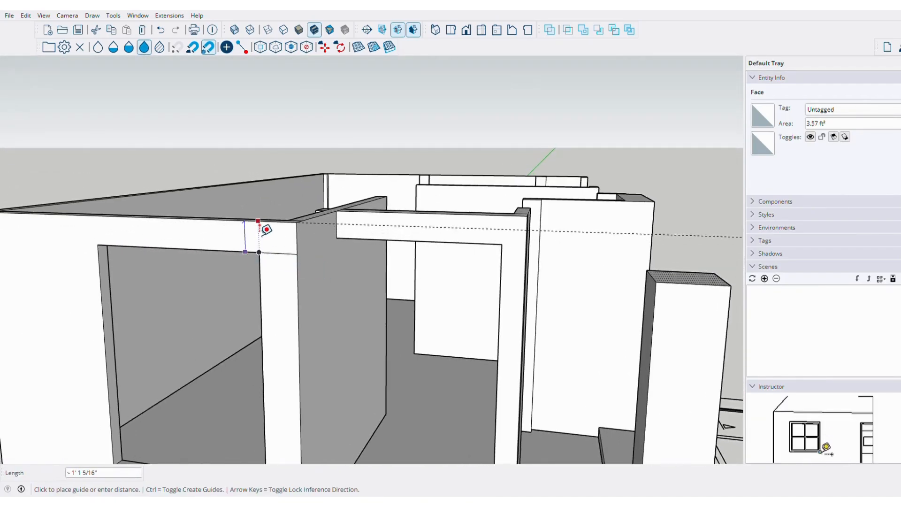
{"action": "key", "text": "space"}
Place a guide 1.15 above the top front edge of the corner post
{"action": "middle_click_drag", "start_coordinate": [518, 319], "coordinate": [440, 281], "text": "shift"}
{"action": "key", "text": "t"}
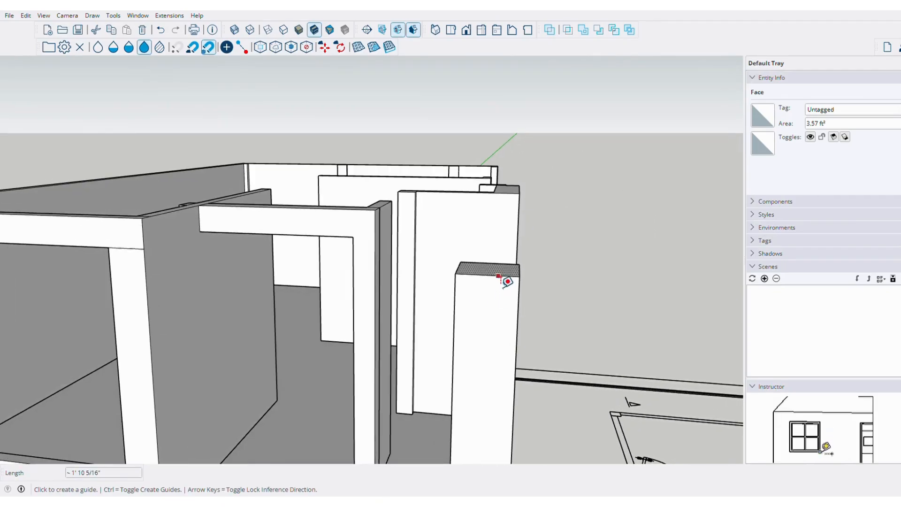
{"action": "middle_click_drag", "start_coordinate": [505, 265], "coordinate": [505, 149]}
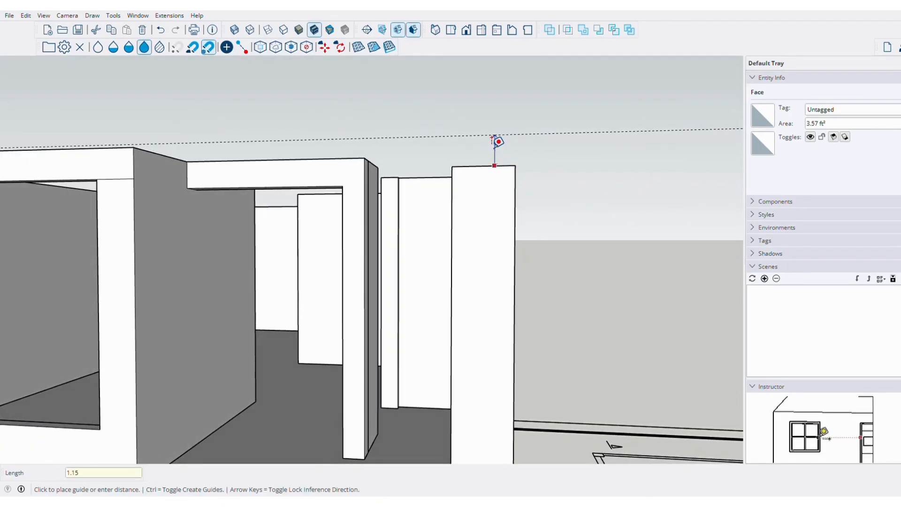
{"action": "key", "text": "Return"}
Place a guide about 6 11/16" below the corner post's top front edge
{"action": "left_click", "coordinate": [403, 123]}
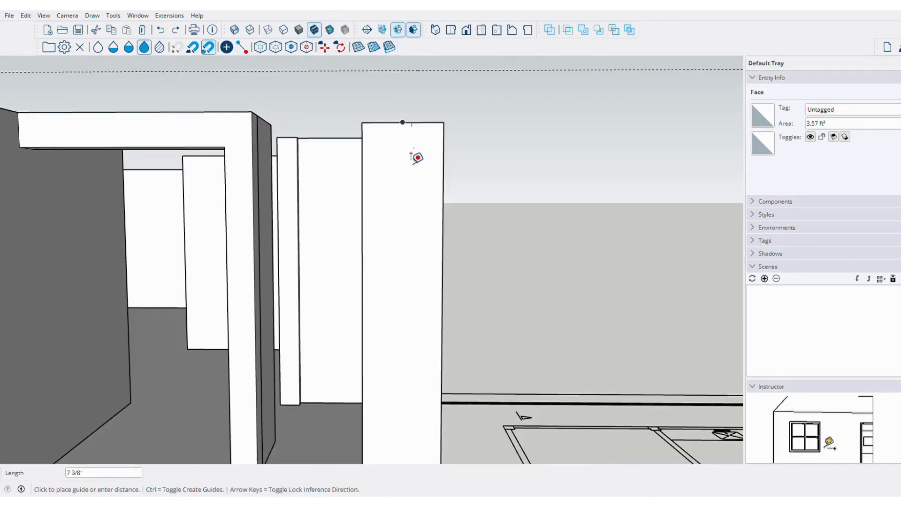
{"action": "middle_click_drag", "start_coordinate": [411, 169], "coordinate": [451, 246]}
{"action": "key", "text": "space"}
{"action": "key", "text": "t"}
{"action": "left_click", "coordinate": [421, 140]}
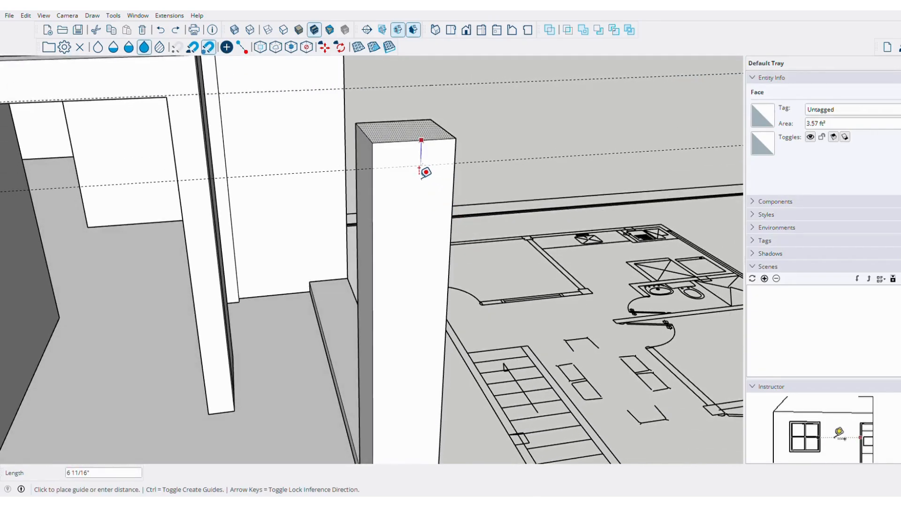
{"action": "left_click", "coordinate": [422, 165]}
{"action": "key", "text": "space"}
{"action": "middle_click_drag", "start_coordinate": [422, 165], "coordinate": [457, 237]}
Draw lines at the lower guide's level across the corner post's front and outer side faces
{"action": "key", "text": "l"}
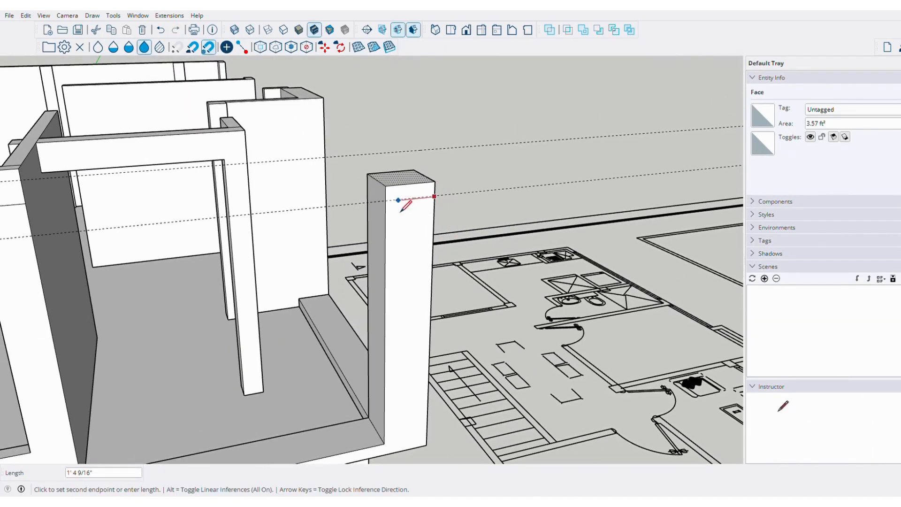
{"action": "middle_click_drag", "start_coordinate": [388, 211], "coordinate": [311, 337]}
{"action": "left_click", "coordinate": [482, 290]}
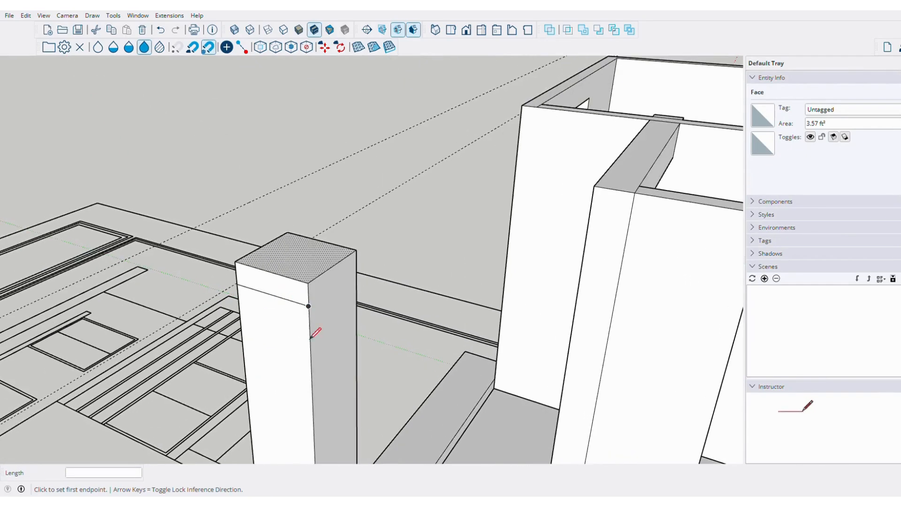
{"action": "left_click", "coordinate": [356, 271]}
{"action": "key", "text": "space"}
Try to carry the level line across the corner post's inner face
{"action": "scroll", "coordinate": [360, 284], "scroll_direction": "down", "scroll_amount": 2}
{"action": "middle_click_drag", "start_coordinate": [360, 284], "coordinate": [559, 253]}
{"action": "scroll", "coordinate": [342, 277], "scroll_direction": "up", "scroll_amount": 2}
{"action": "middle_click_drag", "start_coordinate": [188, 268], "coordinate": [446, 319]}
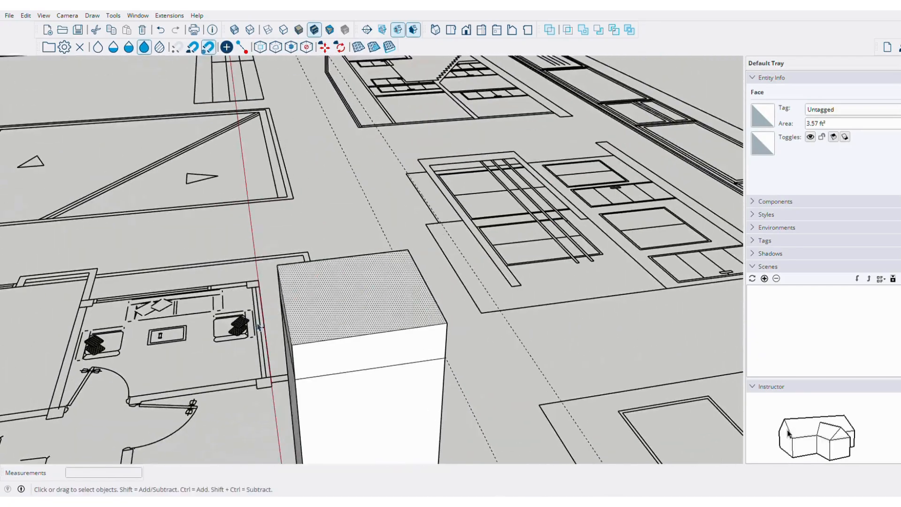
{"action": "middle_click_drag", "start_coordinate": [258, 327], "coordinate": [541, 246]}
{"action": "scroll", "coordinate": [516, 242], "scroll_direction": "up", "scroll_amount": 2}
{"action": "mouse_move", "coordinate": [437, 237]}
{"action": "middle_mouse_down"}
{"action": "mouse_move", "coordinate": [484, 250]}
{"action": "mouse_move", "coordinate": [633, 248]}
{"action": "mouse_move", "coordinate": [506, 211]}
{"action": "middle_mouse_up"}
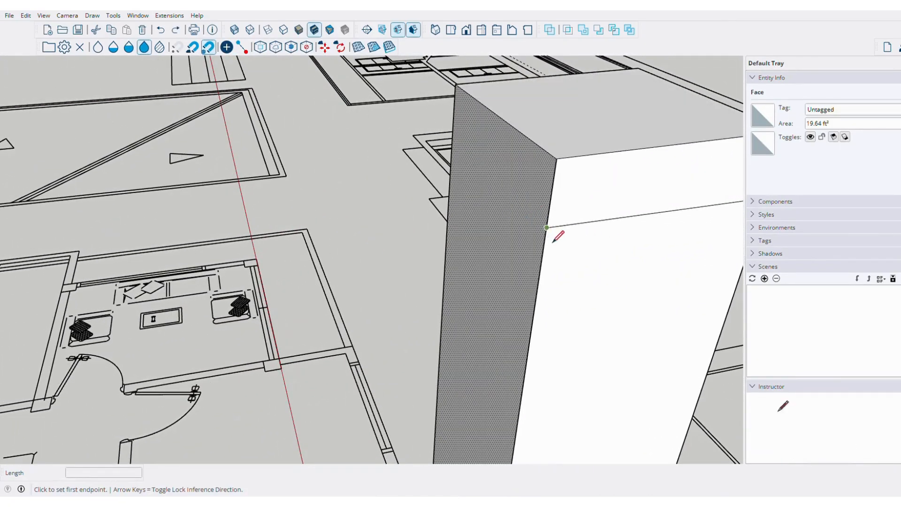
{"action": "middle_click_drag", "start_coordinate": [456, 156], "coordinate": [374, 212]}
{"action": "middle_click_drag", "start_coordinate": [429, 209], "coordinate": [521, 214]}
{"action": "key", "text": "space"}
{"action": "scroll", "coordinate": [437, 207], "scroll_direction": "down", "scroll_amount": 5}
Erase the stray edges on the corner post and carry the beam-depth line across its inner face
{"action": "scroll", "coordinate": [361, 223], "scroll_direction": "up", "scroll_amount": 10}
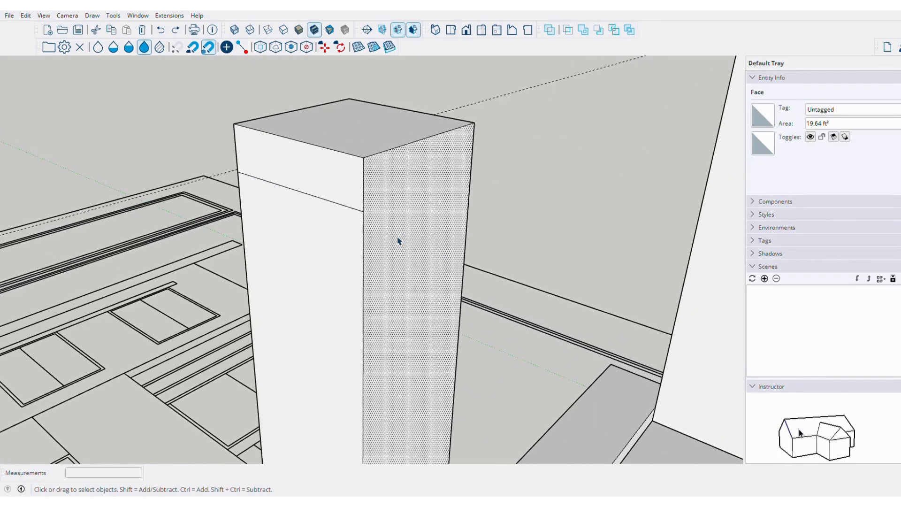
{"action": "middle_click_drag", "start_coordinate": [397, 230], "coordinate": [468, 234]}
{"action": "key", "text": "e"}
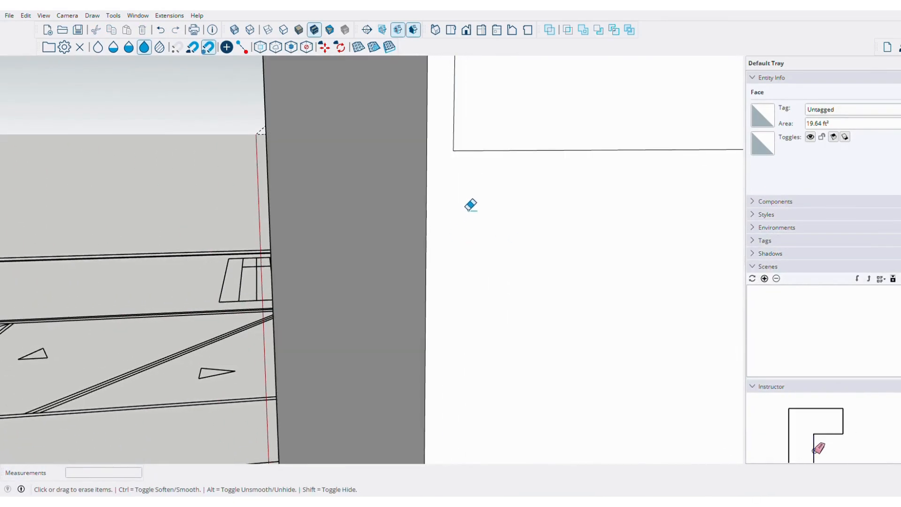
{"action": "left_click", "coordinate": [453, 129]}
{"action": "mouse_move", "coordinate": [458, 129]}
{"action": "middle_mouse_down"}
{"action": "mouse_move", "coordinate": [462, 181]}
{"action": "mouse_move", "coordinate": [452, 171]}
{"action": "mouse_move", "coordinate": [478, 172]}
{"action": "middle_mouse_up"}
{"action": "left_click", "coordinate": [441, 171]}
{"action": "key", "text": "l"}
{"action": "left_click", "coordinate": [418, 159]}
{"action": "scroll", "coordinate": [184, 120], "scroll_direction": "down", "scroll_amount": 2}
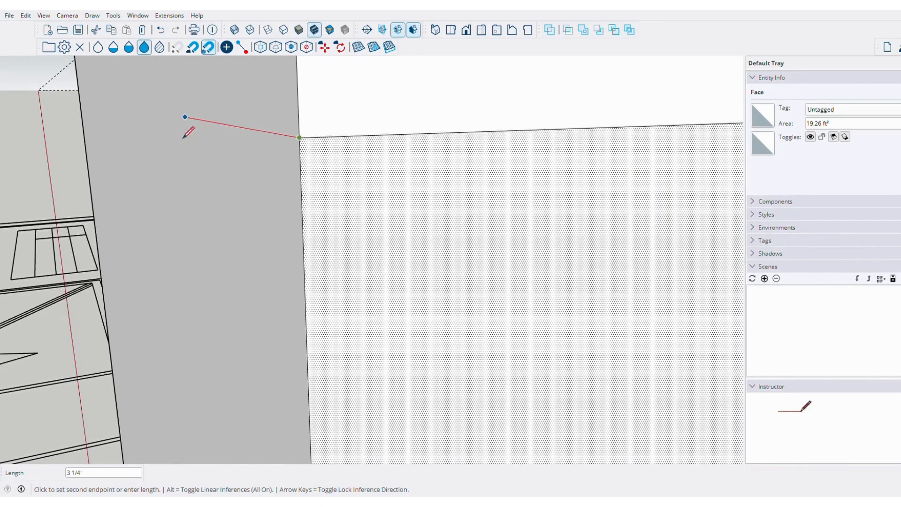
{"action": "mouse_move", "coordinate": [185, 122]}
{"action": "middle_mouse_down"}
{"action": "mouse_move", "coordinate": [437, 260]}
{"action": "mouse_move", "coordinate": [528, 219]}
{"action": "mouse_move", "coordinate": [453, 191]}
{"action": "middle_mouse_up"}
{"action": "key", "text": "space"}
Extrude the upper band of the corner post's inner face along the front façade to form the balcony's top beam
{"action": "scroll", "coordinate": [541, 206], "scroll_direction": "down", "scroll_amount": 3}
{"action": "scroll", "coordinate": [569, 287], "scroll_direction": "down", "scroll_amount": 3}
{"action": "middle_click_drag", "start_coordinate": [569, 287], "coordinate": [529, 279]}
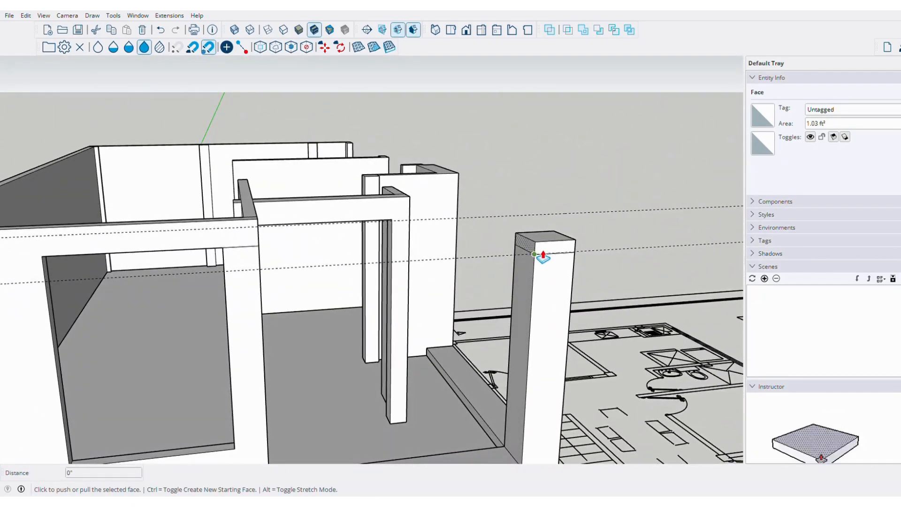
{"action": "scroll", "coordinate": [255, 233], "scroll_direction": "down", "scroll_amount": 5}
{"action": "middle_click_drag", "start_coordinate": [255, 233], "coordinate": [451, 349]}
{"action": "scroll", "coordinate": [427, 295], "scroll_direction": "up", "scroll_amount": 3}
{"action": "middle_click_drag", "start_coordinate": [342, 217], "coordinate": [308, 155]}
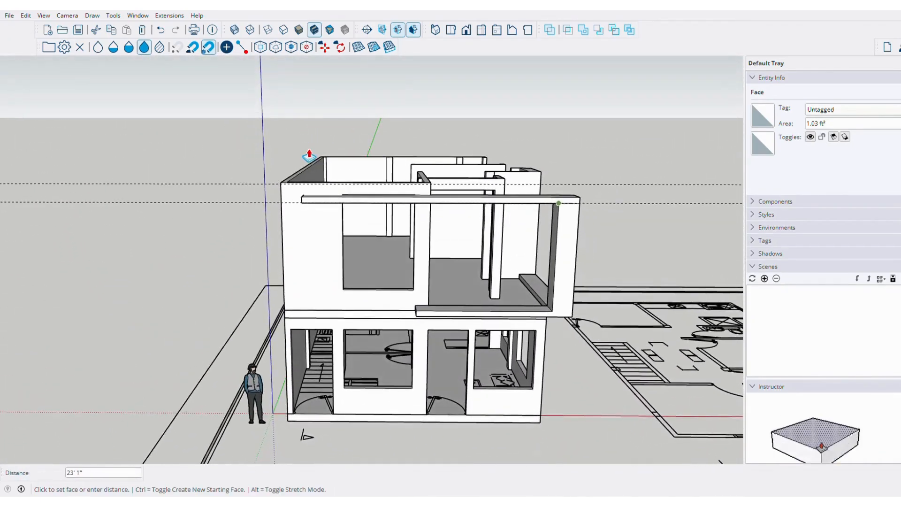
{"action": "scroll", "coordinate": [429, 245], "scroll_direction": "down", "scroll_amount": 5}
{"action": "middle_click_drag", "start_coordinate": [525, 315], "coordinate": [451, 161]}
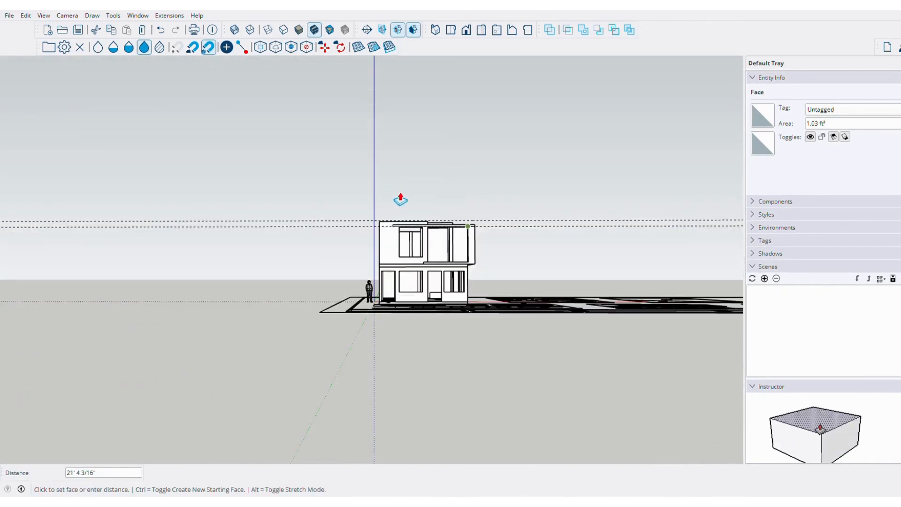
{"action": "scroll", "coordinate": [453, 235], "scroll_direction": "up", "scroll_amount": 3}
{"action": "middle_click_drag", "start_coordinate": [452, 235], "coordinate": [398, 274]}
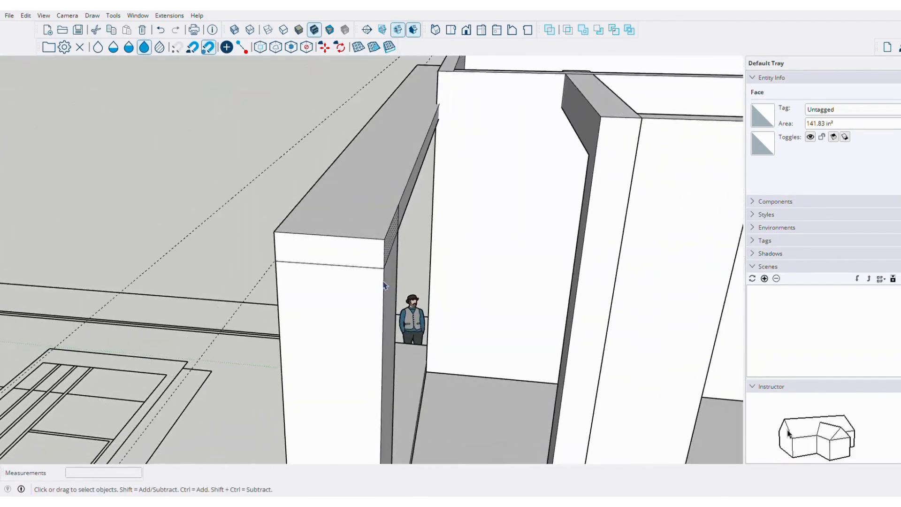
Extrude the post's upper band along the side about 12' 8 7/16" to the side wall, forming the second top beam
{"action": "middle_click_drag", "start_coordinate": [356, 244], "coordinate": [376, 249]}
{"action": "key", "text": "p"}
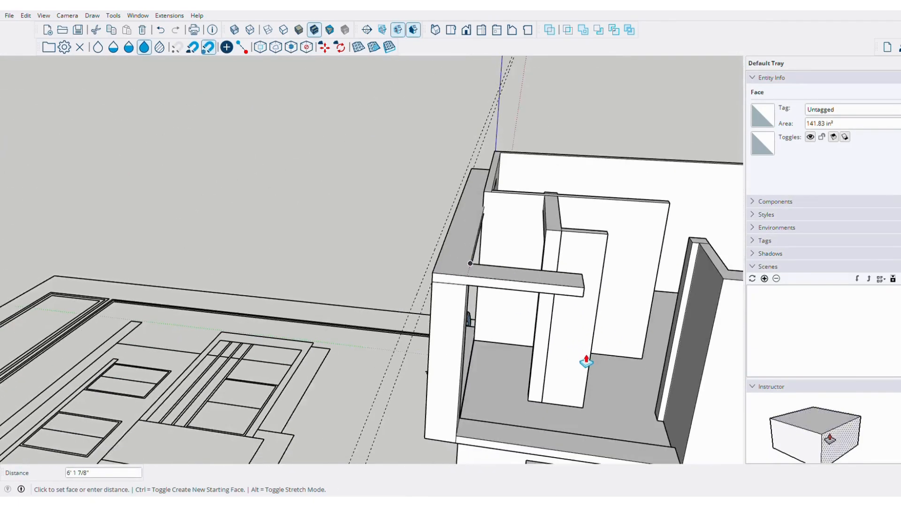
{"action": "scroll", "coordinate": [519, 281], "scroll_direction": "down", "scroll_amount": 4}
{"action": "left_click", "coordinate": [617, 270]}
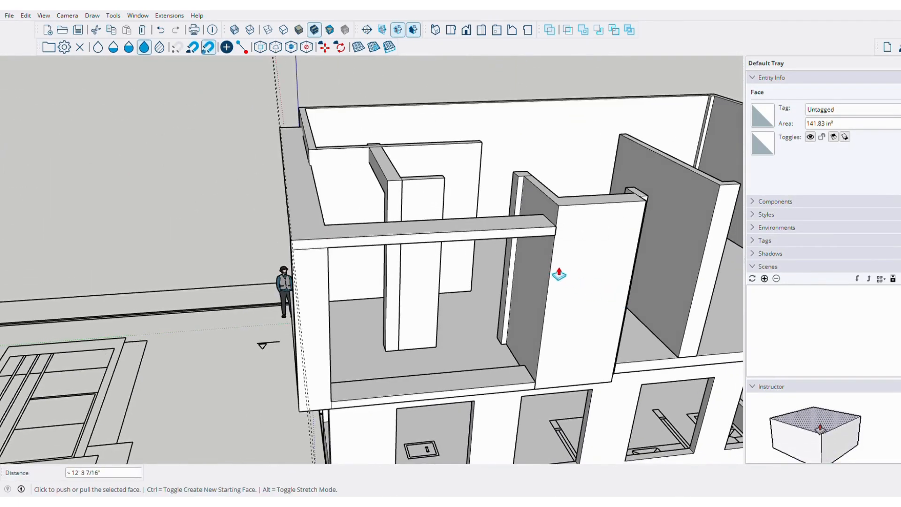
{"action": "scroll", "coordinate": [330, 225], "scroll_direction": "down", "scroll_amount": 3}
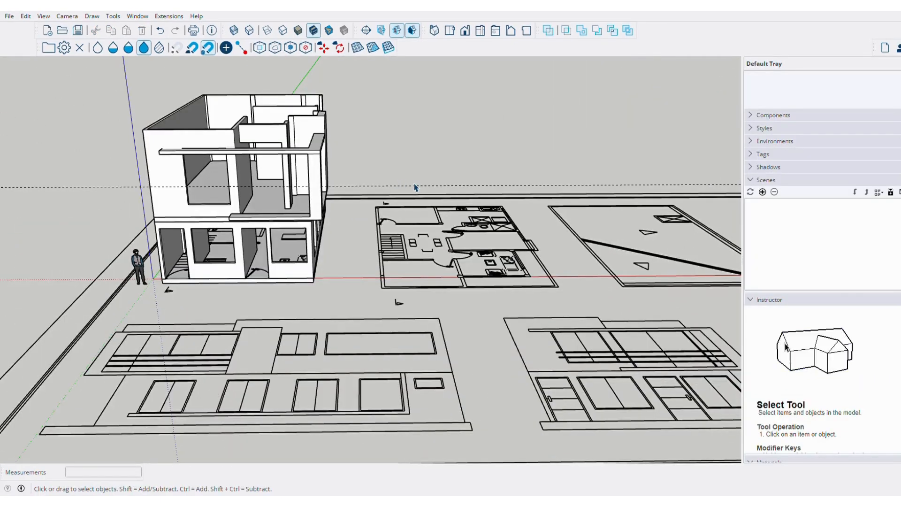
Place a horizontal guide on the upper-floor front wall, level with the bottom of the window opening
{"action": "middle_click_drag", "start_coordinate": [452, 160], "coordinate": [529, 193]}
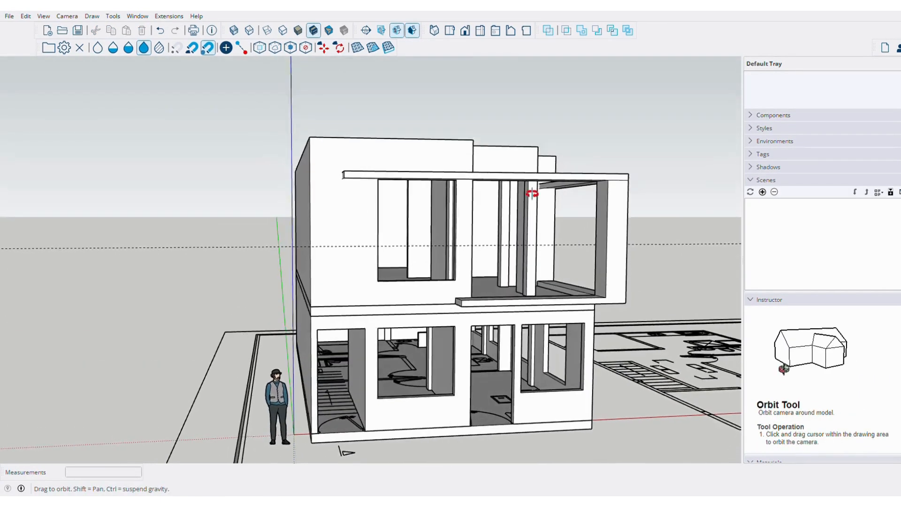
{"action": "scroll", "coordinate": [394, 263], "scroll_direction": "up", "scroll_amount": 5}
{"action": "key", "text": "t"}
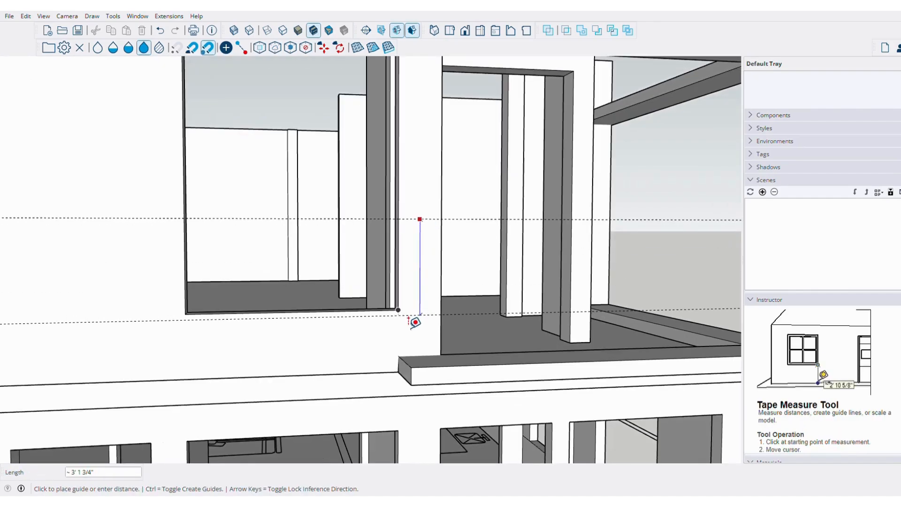
{"action": "scroll", "coordinate": [415, 322], "scroll_direction": "down", "scroll_amount": 10}
{"action": "middle_click_drag", "start_coordinate": [418, 329], "coordinate": [449, 361]}
{"action": "scroll", "coordinate": [354, 258], "scroll_direction": "up", "scroll_amount": 5}
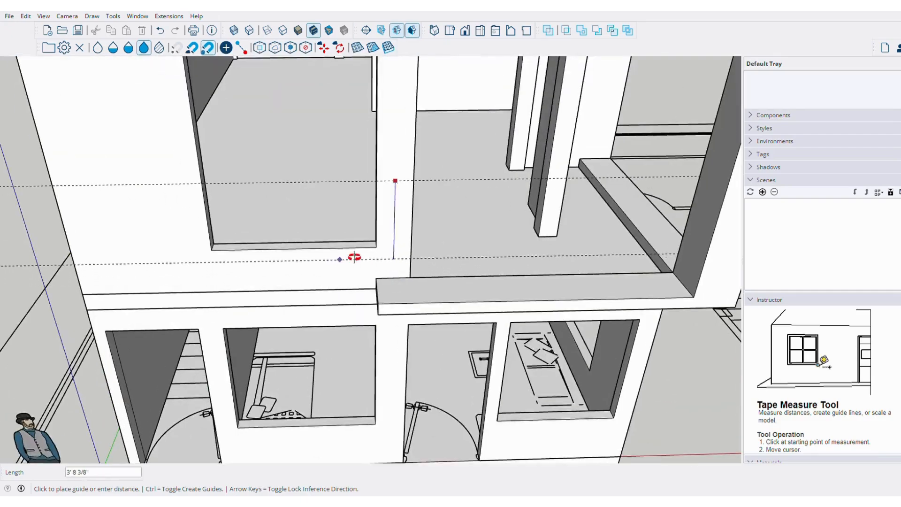
{"action": "middle_click_drag", "start_coordinate": [354, 257], "coordinate": [417, 229]}
{"action": "scroll", "coordinate": [387, 231], "scroll_direction": "up", "scroll_amount": 3}
{"action": "scroll", "coordinate": [399, 220], "scroll_direction": "down", "scroll_amount": 2}
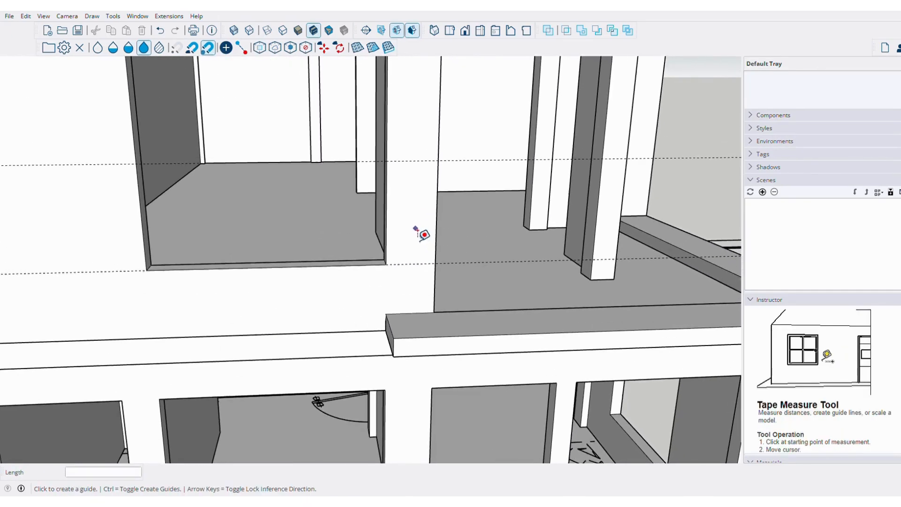
Offset horizontal guides up the front wall in three pairs, each about 3 1/16" apart, to mark the balcony rails
{"action": "middle_click_drag", "start_coordinate": [416, 260], "coordinate": [417, 243]}
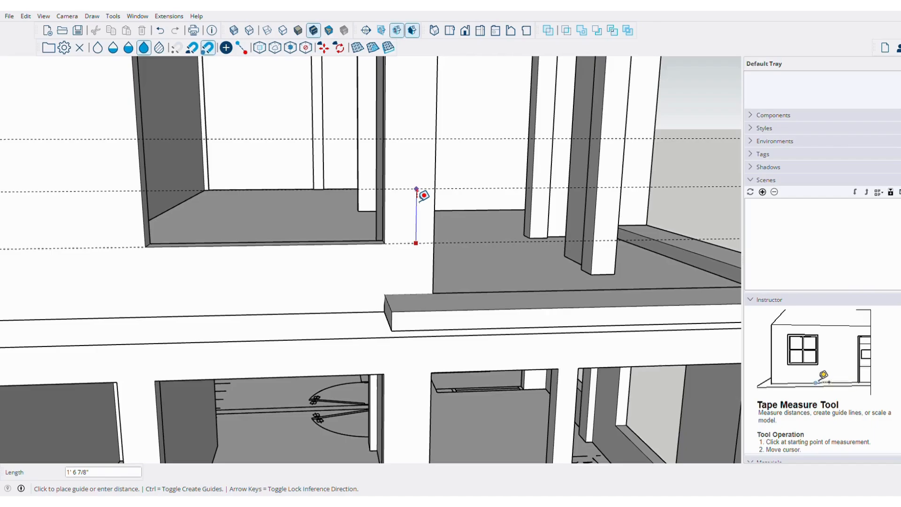
{"action": "middle_click_drag", "start_coordinate": [424, 195], "coordinate": [409, 175]}
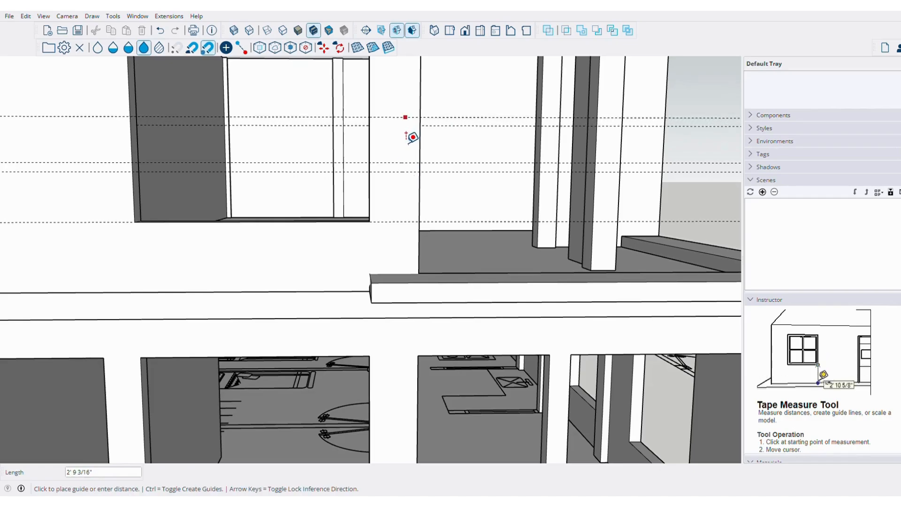
{"action": "middle_click_drag", "start_coordinate": [412, 137], "coordinate": [438, 200]}
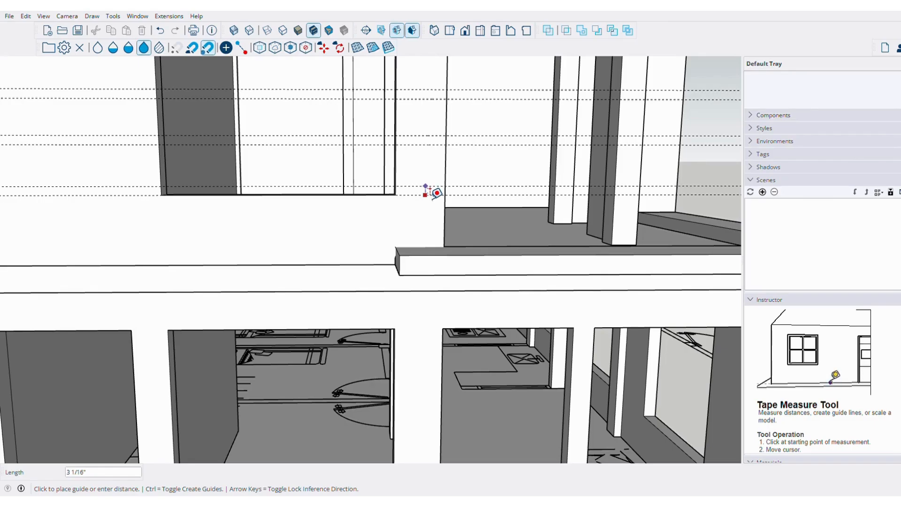
{"action": "scroll", "coordinate": [427, 190], "scroll_direction": "up", "scroll_amount": 2}
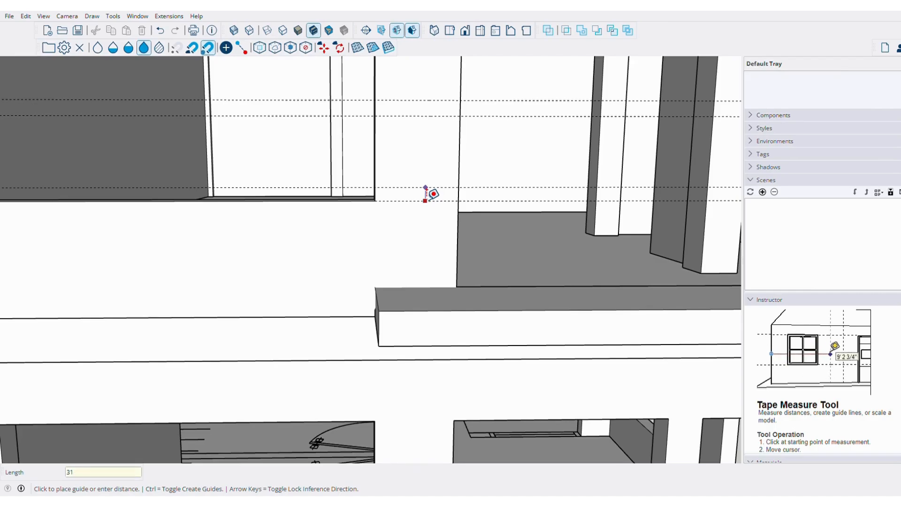
{"action": "scroll", "coordinate": [425, 191], "scroll_direction": "up", "scroll_amount": 2}
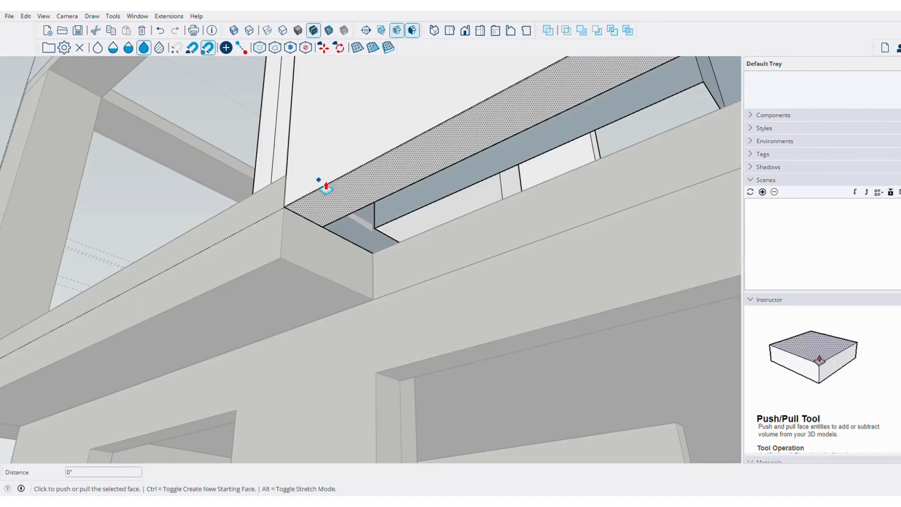
Push/Pull the underside of the upper-floor side wall down to the bottom edge of the balcony slab
{"action": "left_click", "coordinate": [316, 201]}
{"action": "left_click", "coordinate": [276, 267]}
{"action": "middle_click_drag", "start_coordinate": [276, 268], "coordinate": [412, 285]}
{"action": "scroll", "coordinate": [410, 263], "scroll_direction": "up", "scroll_amount": 2}
{"action": "key", "text": "space"}
{"action": "left_click", "coordinate": [410, 264]}
{"action": "scroll", "coordinate": [410, 263], "scroll_direction": "down", "scroll_amount": 6}
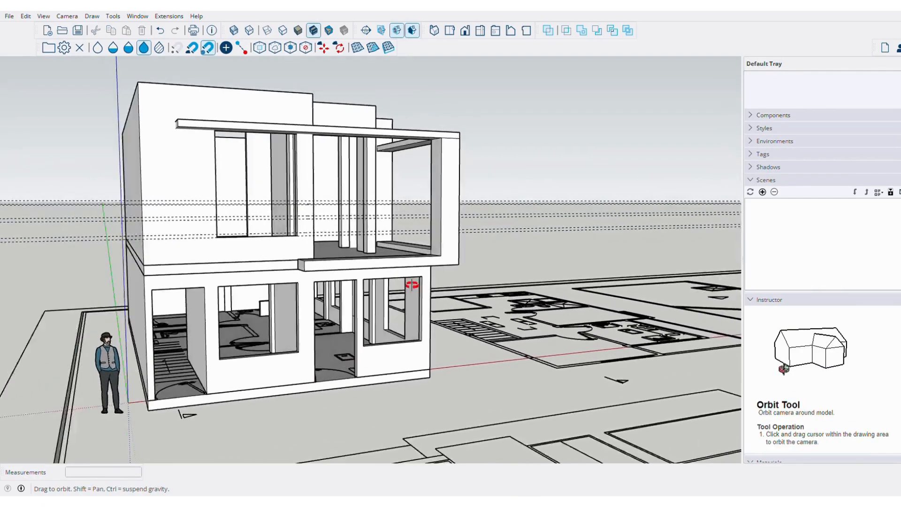
Open the upper-floor wall group and Push/Pull the front window's sill face down about 1 3/8"
{"action": "scroll", "coordinate": [396, 283], "scroll_direction": "up", "scroll_amount": 4}
{"action": "middle_click_drag", "start_coordinate": [341, 275], "coordinate": [308, 265]}
{"action": "triple_click", "coordinate": [307, 264]}
{"action": "left_click", "coordinate": [310, 261]}
{"action": "key", "text": "p"}
{"action": "left_click", "coordinate": [316, 265]}
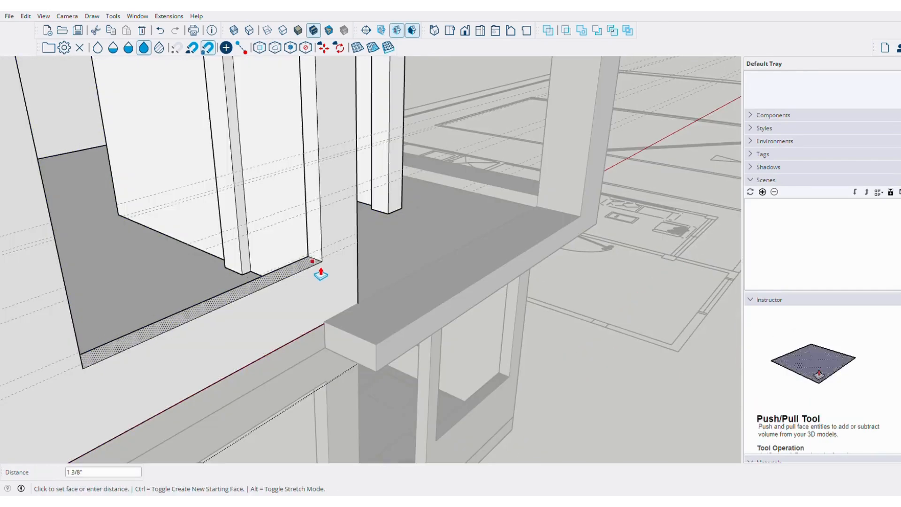
{"action": "left_click", "coordinate": [319, 274]}
{"action": "scroll", "coordinate": [331, 270], "scroll_direction": "down", "scroll_amount": 3}
{"action": "key", "text": "space"}
{"action": "middle_click_drag", "start_coordinate": [337, 274], "coordinate": [269, 226]}
Place paired vertical guides on the corner post and front wall, and draw the rail's small profile rectangle where the guides cross beside the window
{"action": "left_click", "coordinate": [607, 119]}
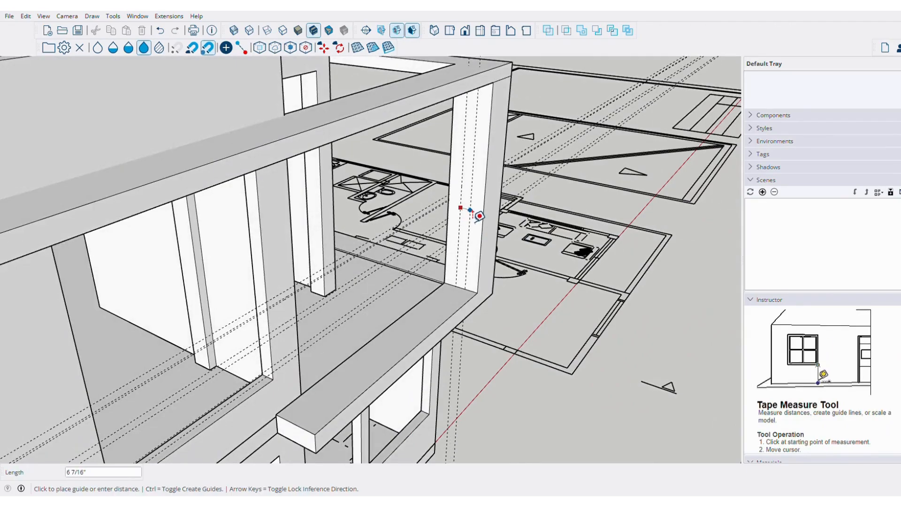
{"action": "scroll", "coordinate": [479, 212], "scroll_direction": "up", "scroll_amount": 5}
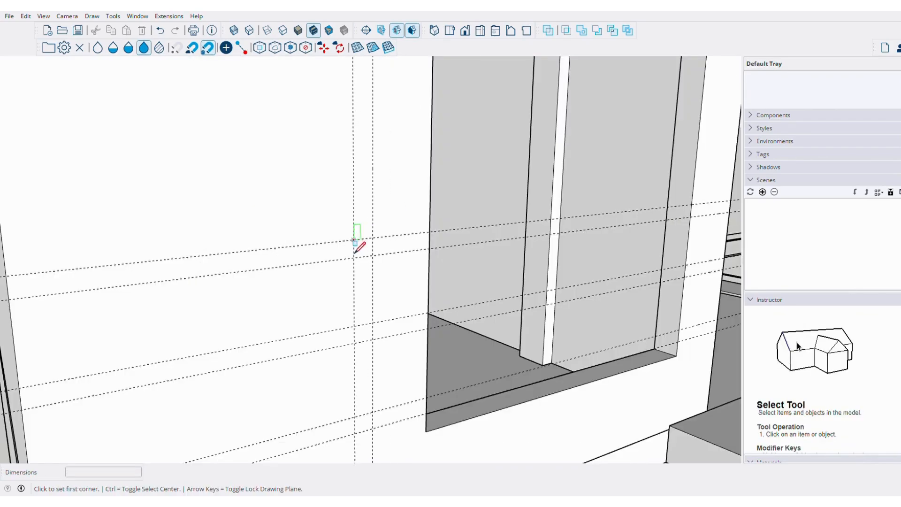
{"action": "left_click", "coordinate": [355, 240]}
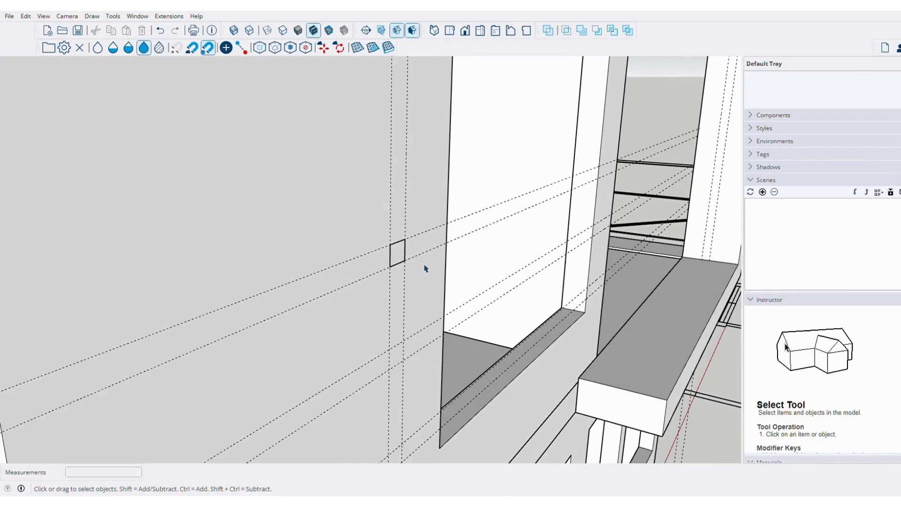
{"action": "middle_click_drag", "start_coordinate": [424, 263], "coordinate": [397, 255]}
Extrude the small rectangle out from the wall and pull the side of its end across to the corner post as a rail
{"action": "key", "text": "p"}
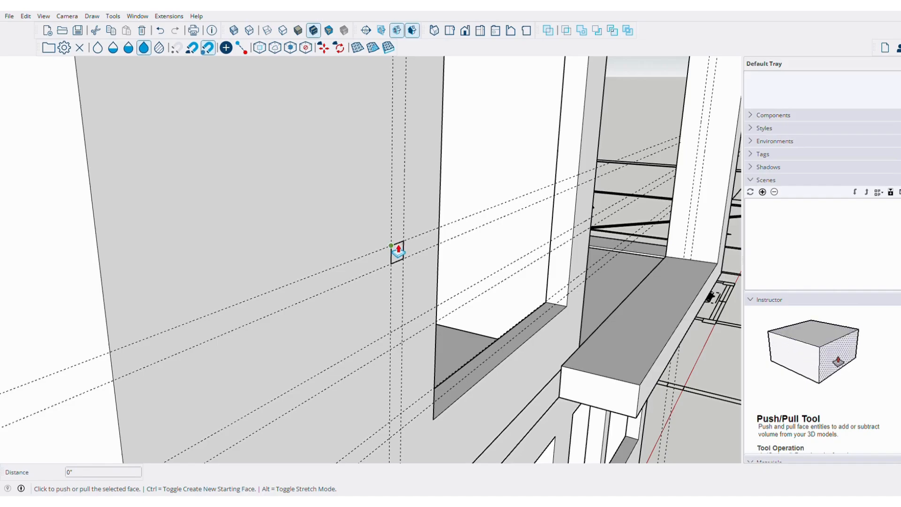
{"action": "left_click", "coordinate": [397, 252]}
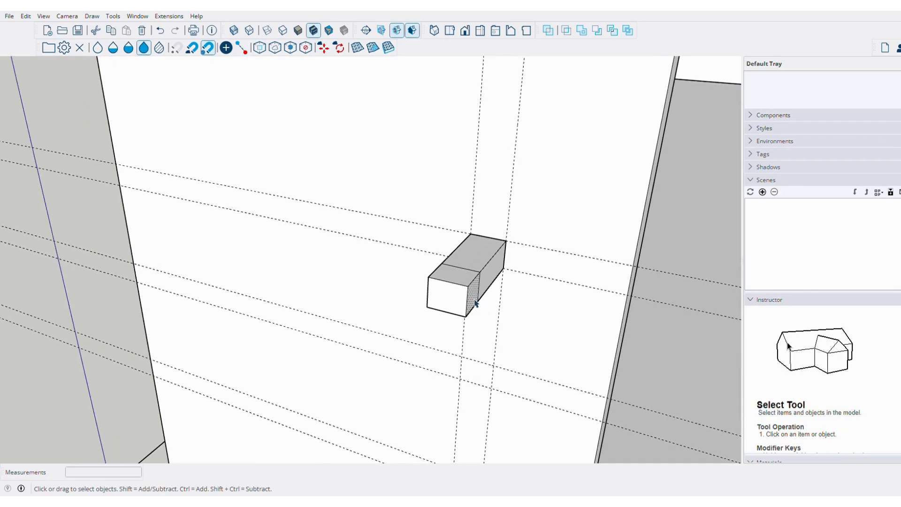
{"action": "key", "text": "p"}
{"action": "middle_click_drag", "start_coordinate": [473, 292], "coordinate": [326, 186]}
{"action": "left_click", "coordinate": [489, 292]}
{"action": "double_click", "coordinate": [400, 266]}
{"action": "key", "text": "space"}
Select the whole front rail and copy it down to the other marked guide levels, making three parallel rails
{"action": "double_click", "coordinate": [375, 211]}
{"action": "double_click", "coordinate": [335, 228], "text": "shift"}
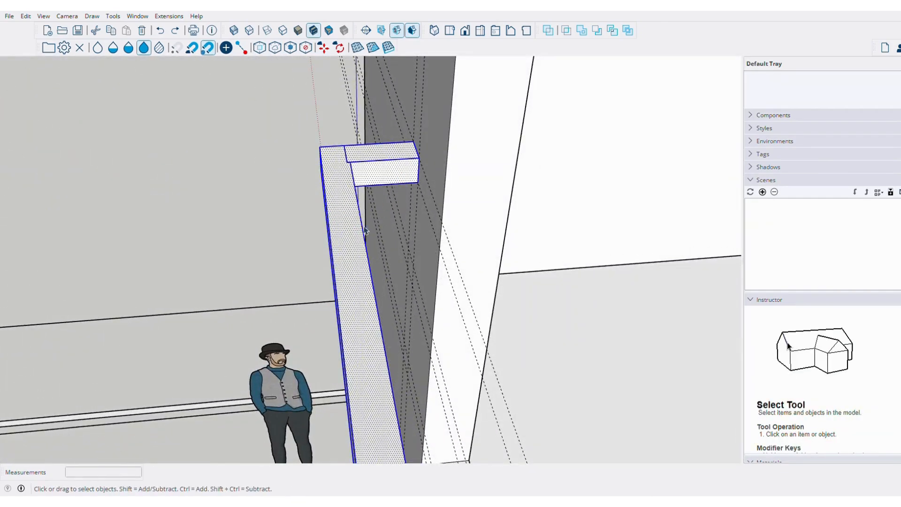
{"action": "middle_click_drag", "start_coordinate": [365, 231], "coordinate": [412, 144]}
{"action": "middle_click_drag", "start_coordinate": [459, 120], "coordinate": [399, 221]}
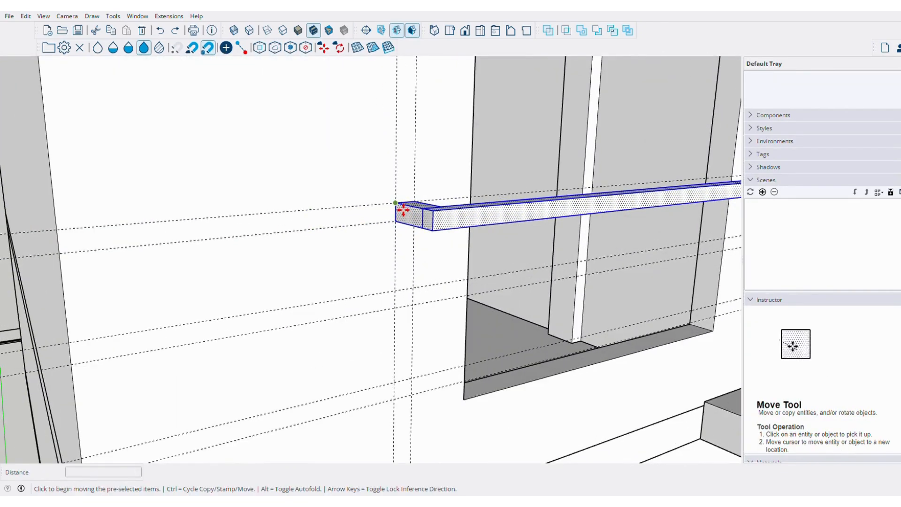
{"action": "left_click", "coordinate": [400, 298]}
{"action": "middle_click_drag", "start_coordinate": [400, 298], "coordinate": [408, 203], "text": "shift"}
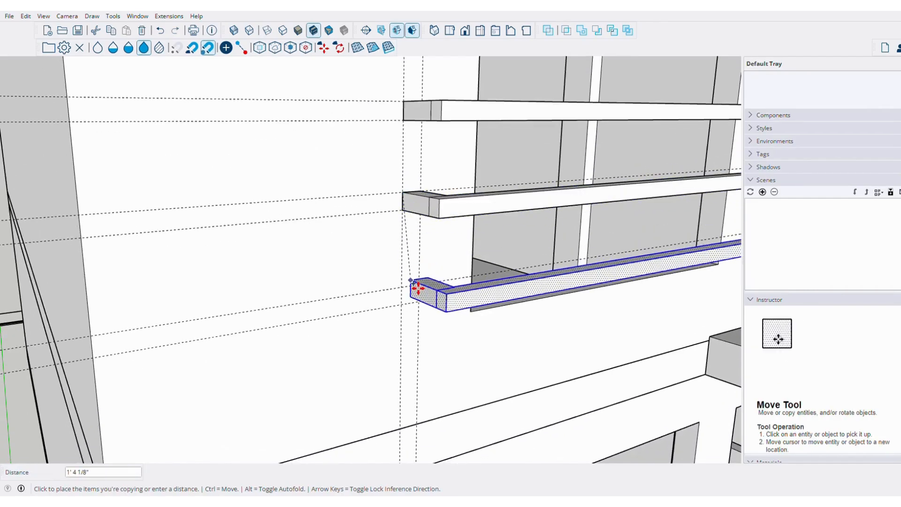
{"action": "left_click", "coordinate": [408, 298]}
{"action": "key", "text": "space"}
Extrude the top rail profile on the corner post's inner face across the balcony side to the side wall
{"action": "scroll", "coordinate": [458, 241], "scroll_direction": "down", "scroll_amount": 6}
{"action": "middle_click_drag", "start_coordinate": [469, 242], "coordinate": [589, 181]}
{"action": "scroll", "coordinate": [398, 213], "scroll_direction": "down", "scroll_amount": 3}
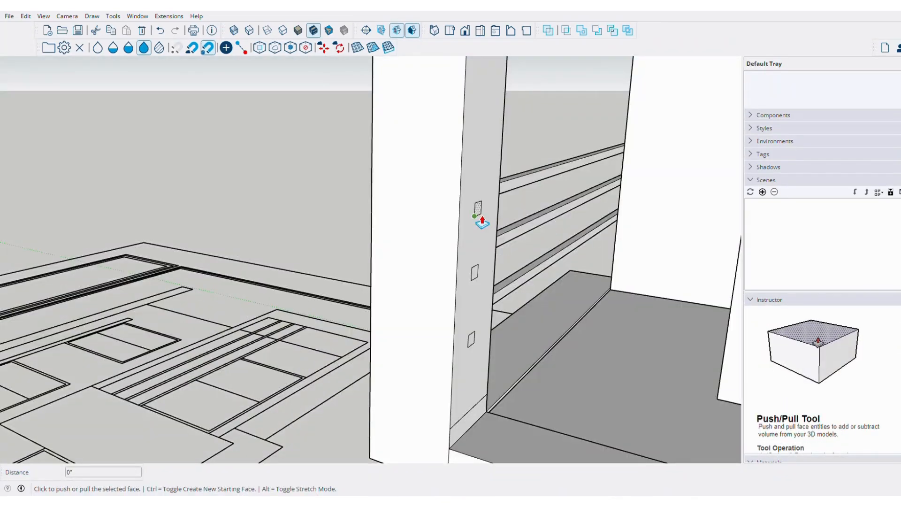
{"action": "left_click", "coordinate": [477, 211]}
{"action": "scroll", "coordinate": [483, 221], "scroll_direction": "down", "scroll_amount": 6}
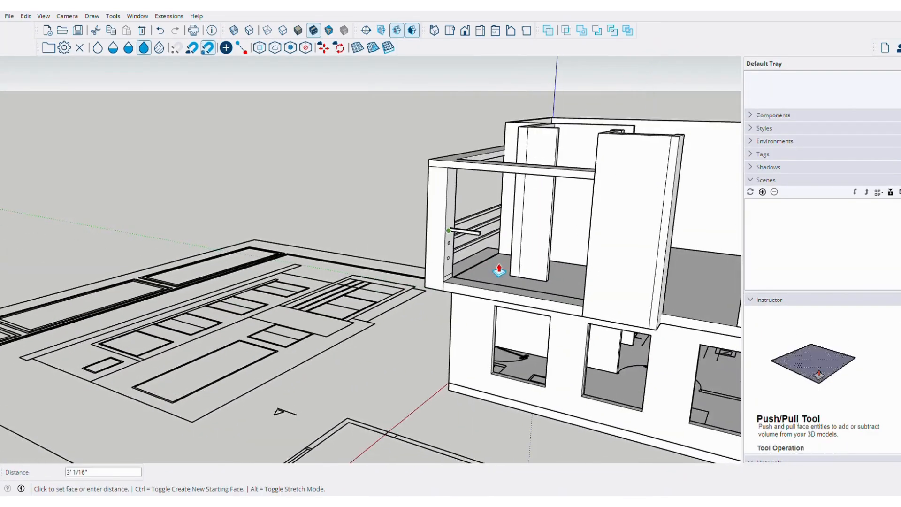
{"action": "middle_click_drag", "start_coordinate": [499, 268], "coordinate": [154, 232]}
{"action": "scroll", "coordinate": [605, 222], "scroll_direction": "up", "scroll_amount": 3}
{"action": "left_click", "coordinate": [604, 230]}
{"action": "key", "text": "space"}
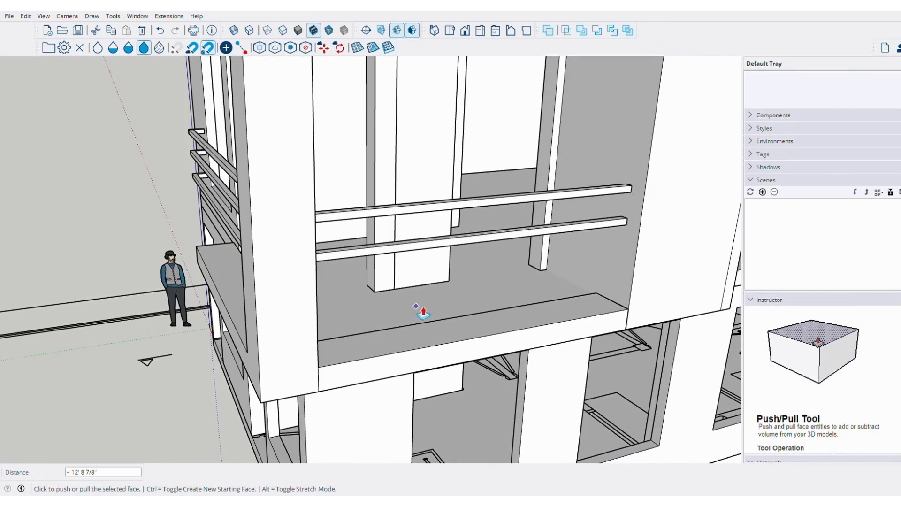
Extrude the remaining rail profiles on the corner post about 12' 8 7/8" to the side wall, completing the side railing
{"action": "middle_click_drag", "start_coordinate": [423, 313], "coordinate": [146, 258]}
{"action": "key", "text": "space"}
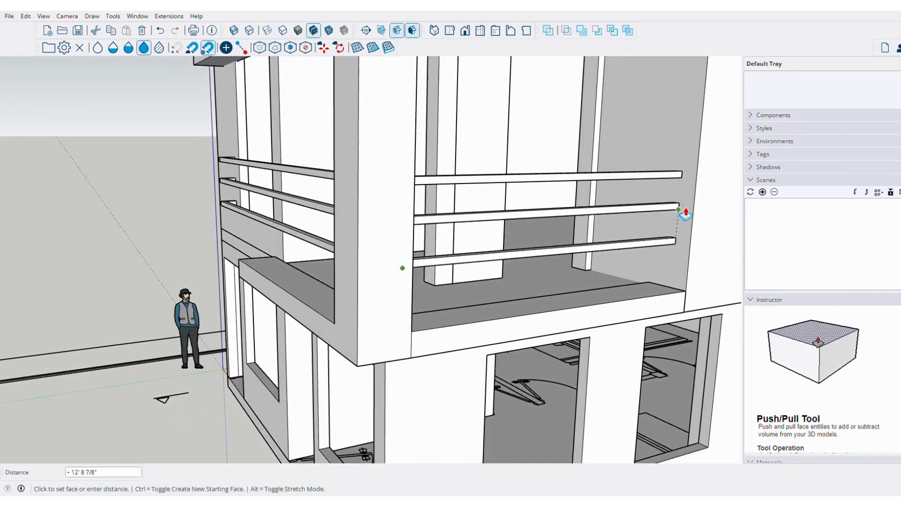
{"action": "left_click", "coordinate": [679, 210]}
{"action": "scroll", "coordinate": [436, 281], "scroll_direction": "down", "scroll_amount": 3}
{"action": "middle_click_drag", "start_coordinate": [462, 286], "coordinate": [615, 241]}
{"action": "middle_click_drag", "start_coordinate": [242, 227], "coordinate": [278, 234]}
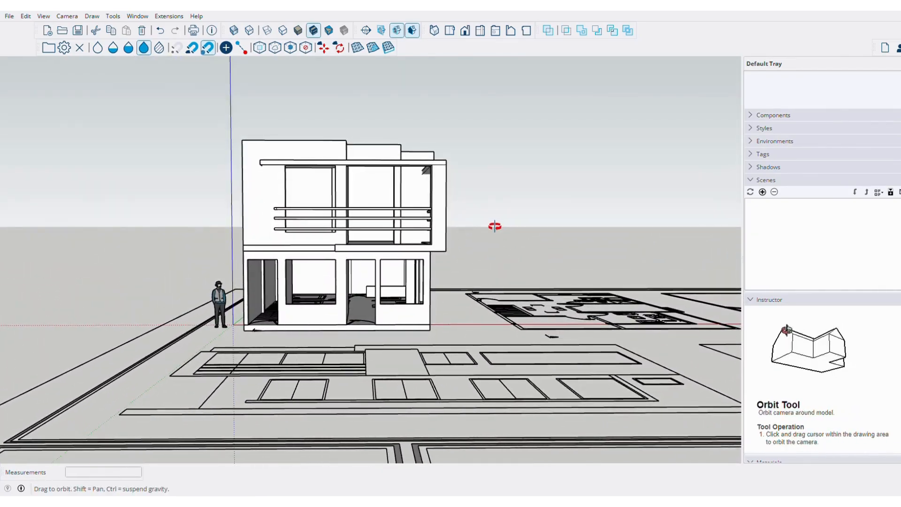
{"action": "middle_click_drag", "start_coordinate": [460, 213], "coordinate": [584, 234]}
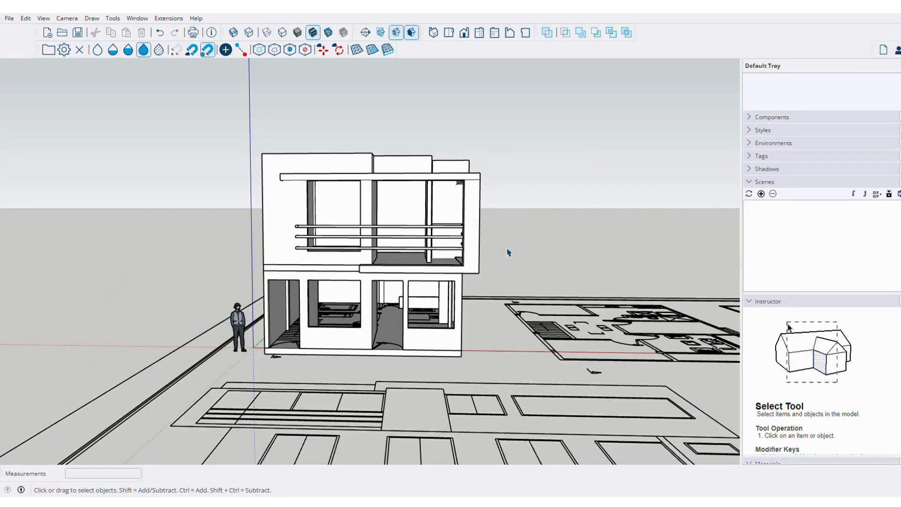
Draw a vertical line about 9 7/16" long on the balcony side beam's inner face, at the adjoining wall's edge
{"action": "scroll", "coordinate": [532, 201], "scroll_direction": "up", "scroll_amount": 4}
{"action": "middle_click_drag", "start_coordinate": [532, 201], "coordinate": [230, 220]}
{"action": "scroll", "coordinate": [508, 211], "scroll_direction": "down", "scroll_amount": 4}
{"action": "scroll", "coordinate": [530, 229], "scroll_direction": "up", "scroll_amount": 4}
{"action": "middle_click_drag", "start_coordinate": [530, 230], "coordinate": [515, 312]}
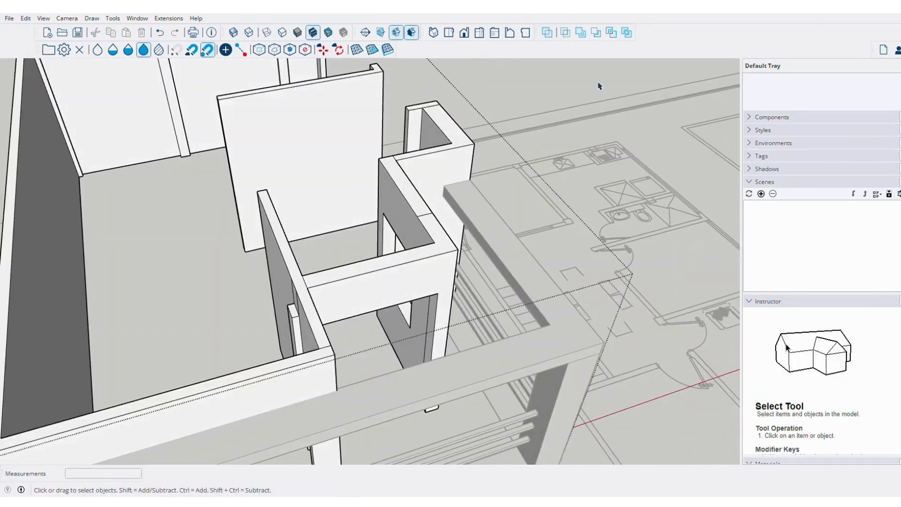
{"action": "middle_click_drag", "start_coordinate": [598, 85], "coordinate": [514, 259]}
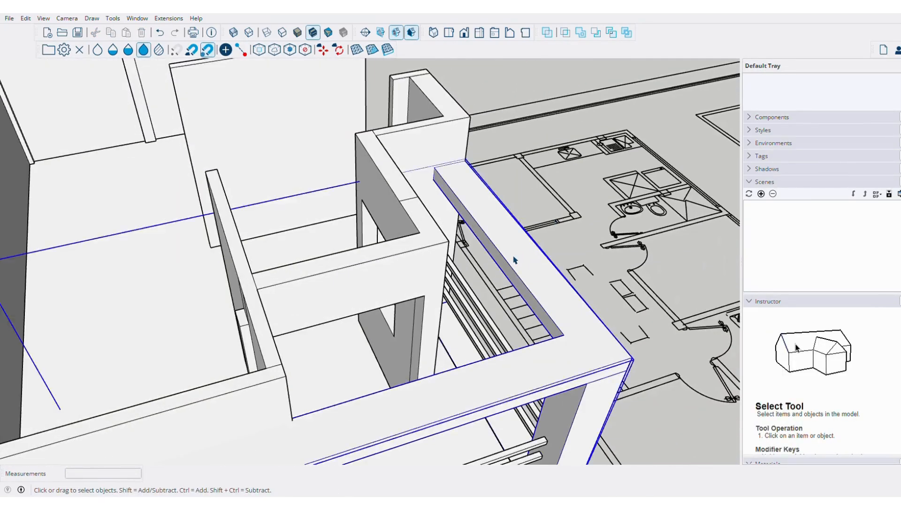
{"action": "scroll", "coordinate": [514, 260], "scroll_direction": "up", "scroll_amount": 4}
{"action": "left_click", "coordinate": [493, 244]}
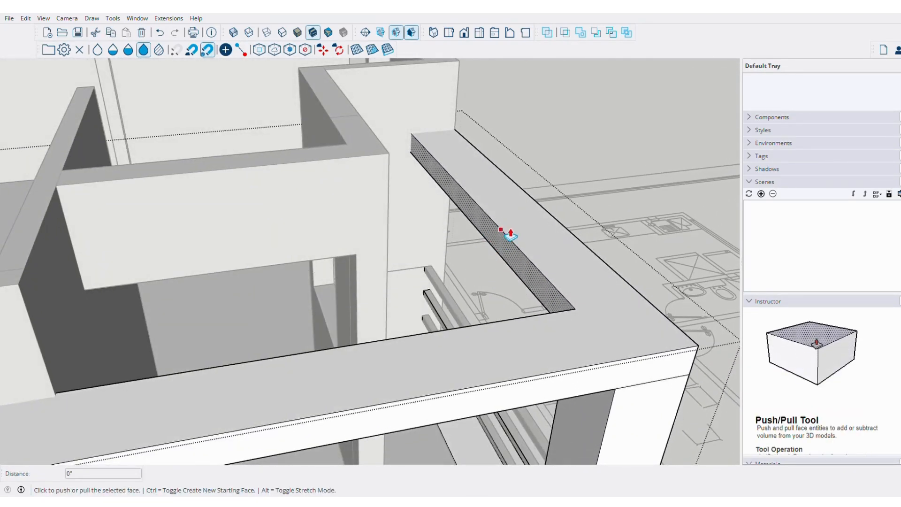
{"action": "middle_click_drag", "start_coordinate": [392, 254], "coordinate": [246, 342]}
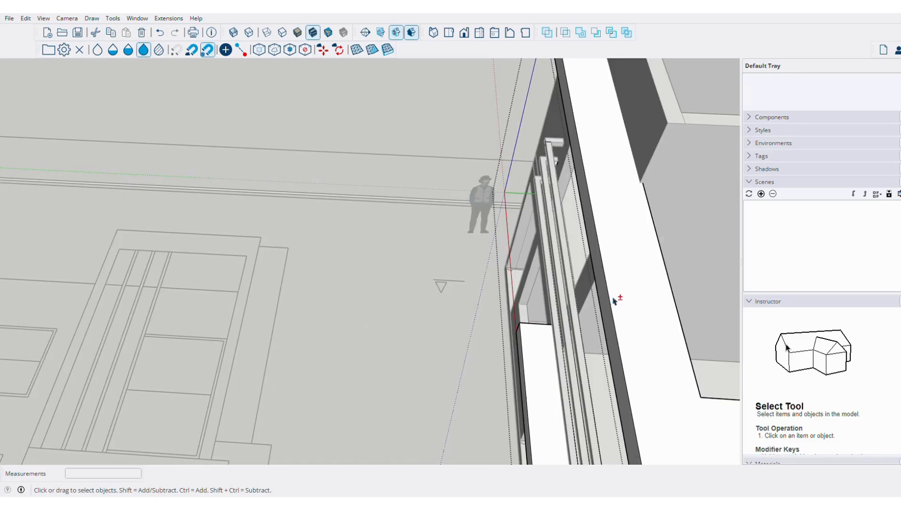
{"action": "middle_click_drag", "start_coordinate": [617, 298], "coordinate": [403, 302]}
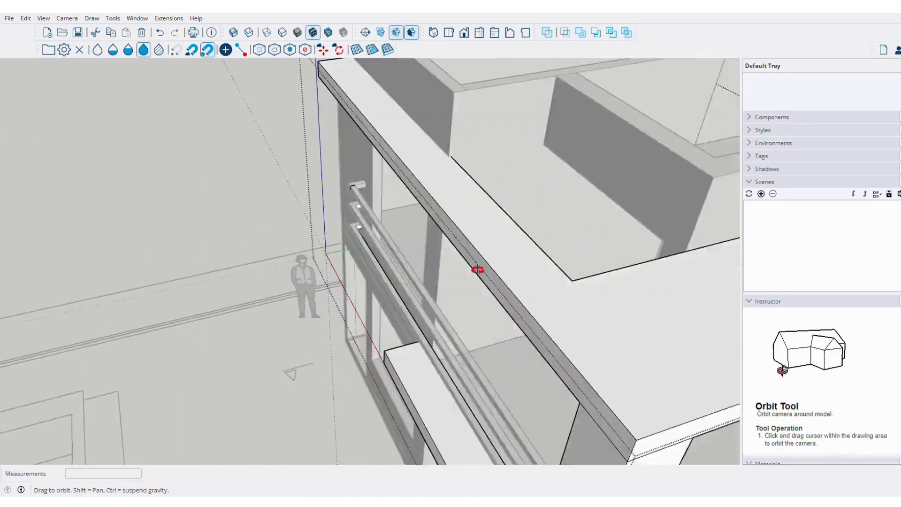
{"action": "middle_click_drag", "start_coordinate": [477, 267], "coordinate": [483, 322]}
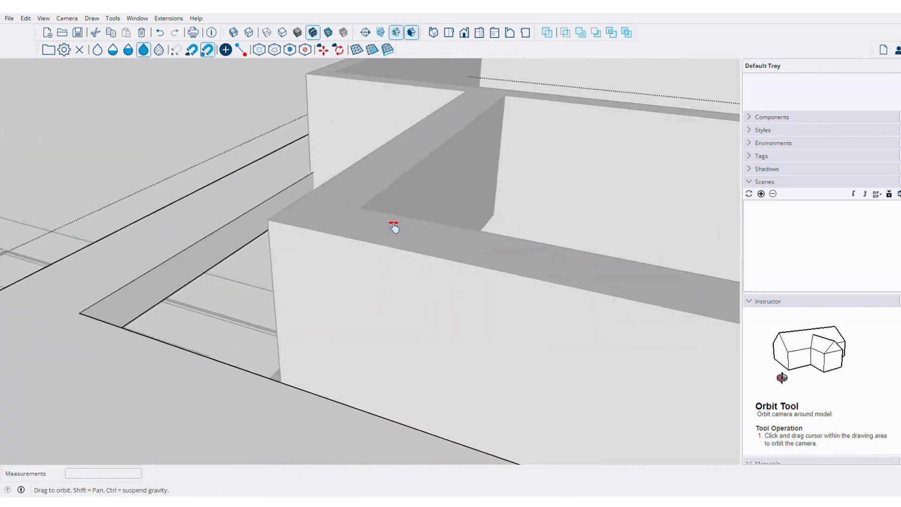
{"action": "key", "text": "l"}
{"action": "left_click", "coordinate": [558, 181]}
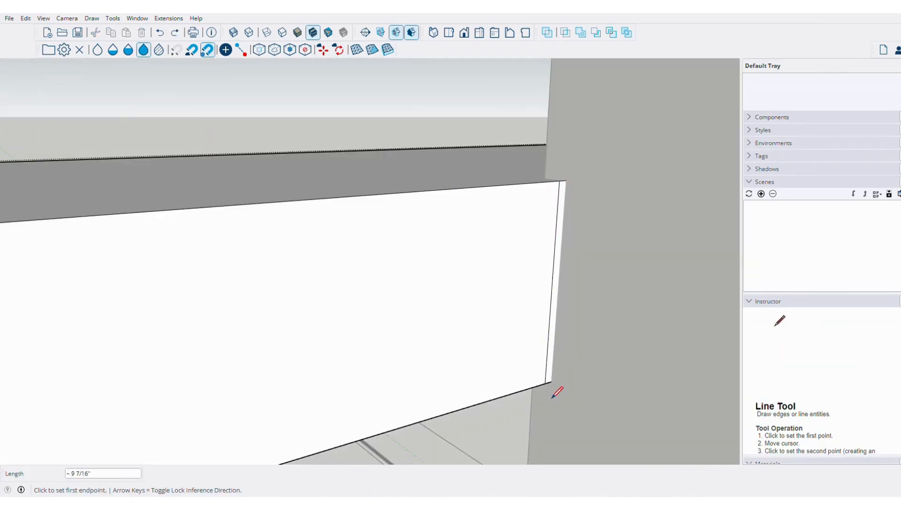
Extrude the divided inner face of the balcony side beam about 4' 7/8" to fill the gap up to the wall
{"action": "middle_click_drag", "start_coordinate": [560, 313], "coordinate": [613, 293]}
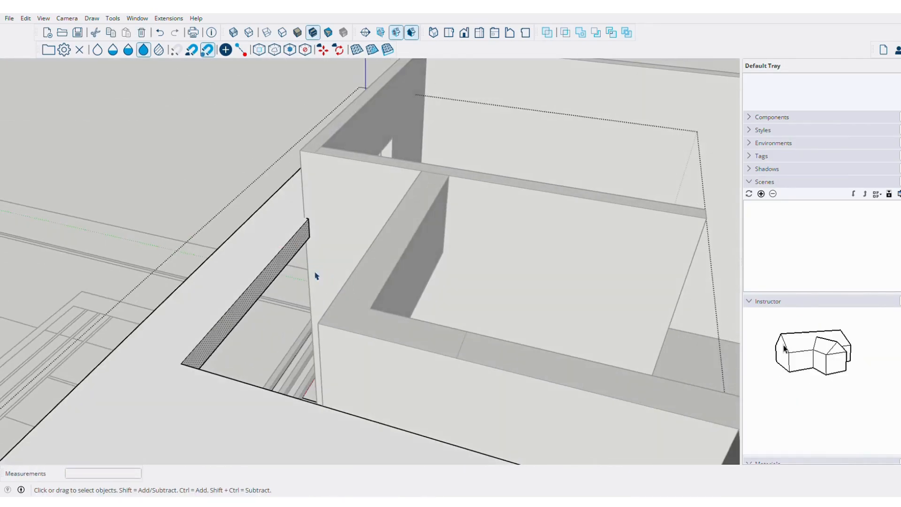
{"action": "middle_click_drag", "start_coordinate": [322, 257], "coordinate": [522, 277]}
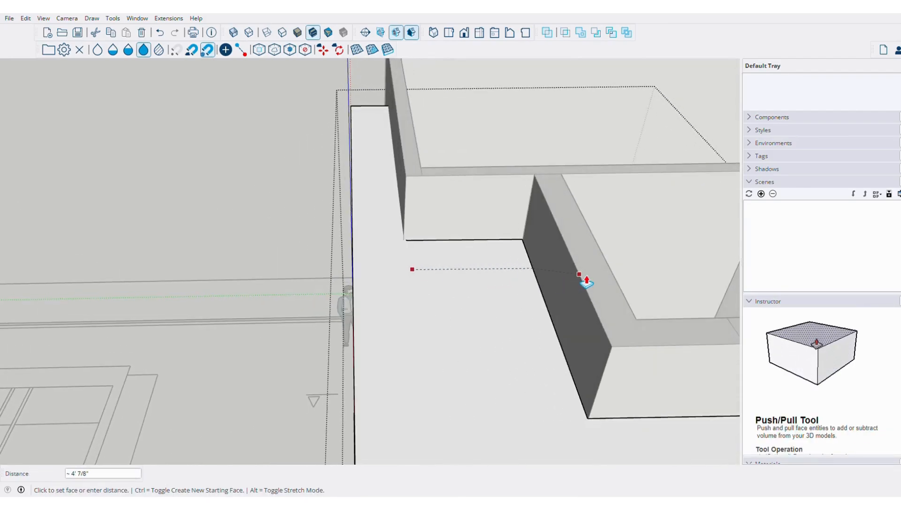
{"action": "scroll", "coordinate": [538, 334], "scroll_direction": "down", "scroll_amount": 3}
Draw a vertical line from the slab corner up the lower part of the wall's end face to the sill line
{"action": "middle_click_drag", "start_coordinate": [539, 334], "coordinate": [237, 266]}
{"action": "key", "text": "l"}
{"action": "scroll", "coordinate": [367, 201], "scroll_direction": "down", "scroll_amount": 3}
{"action": "scroll", "coordinate": [237, 265], "scroll_direction": "up", "scroll_amount": 5}
{"action": "middle_click_drag", "start_coordinate": [373, 298], "coordinate": [290, 255]}
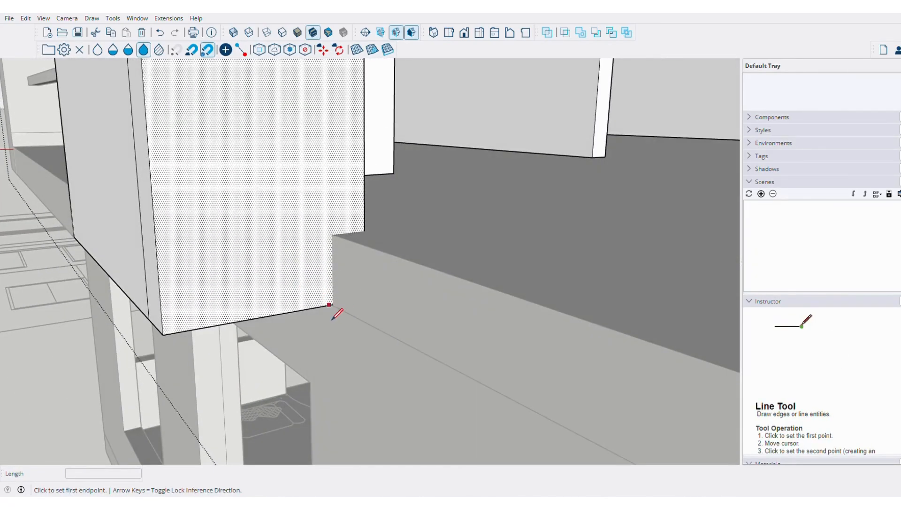
{"action": "scroll", "coordinate": [335, 320], "scroll_direction": "up", "scroll_amount": 3}
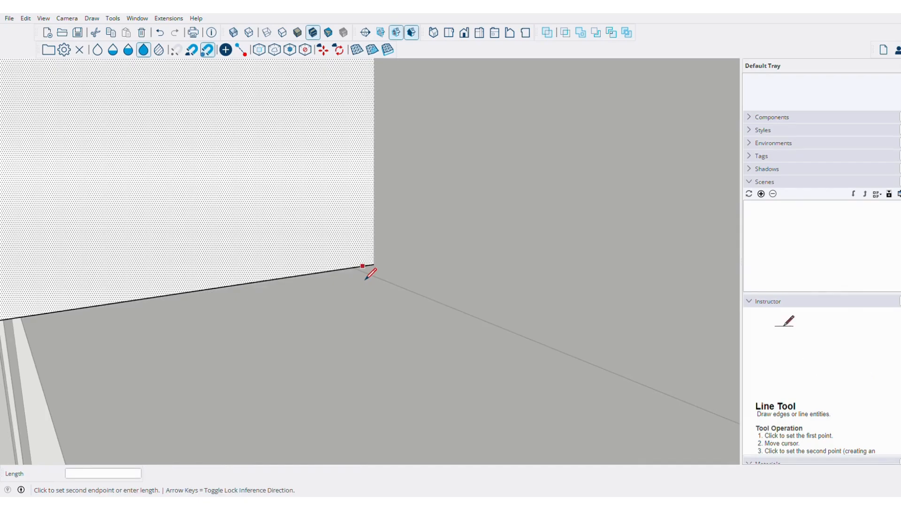
{"action": "scroll", "coordinate": [368, 170], "scroll_direction": "down", "scroll_amount": 8}
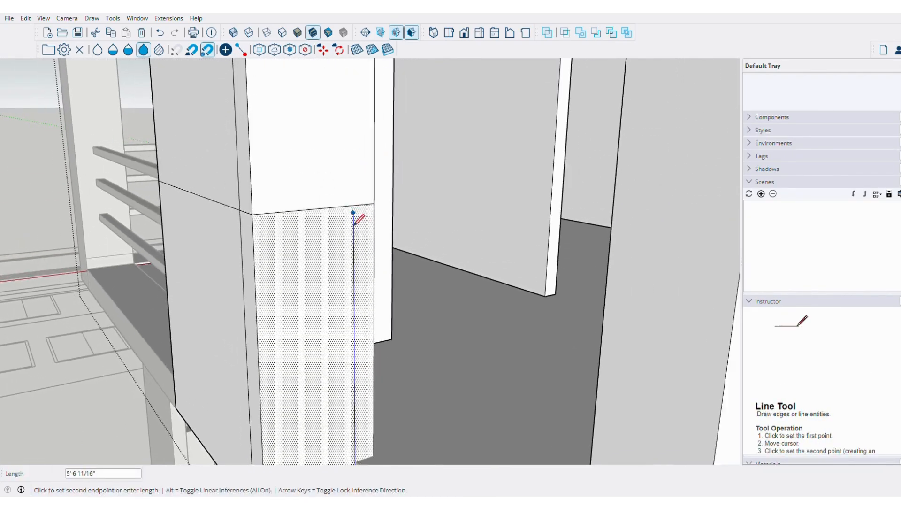
{"action": "scroll", "coordinate": [354, 221], "scroll_direction": "down", "scroll_amount": 4}
{"action": "middle_click_drag", "start_coordinate": [352, 106], "coordinate": [332, 241], "text": "shift"}
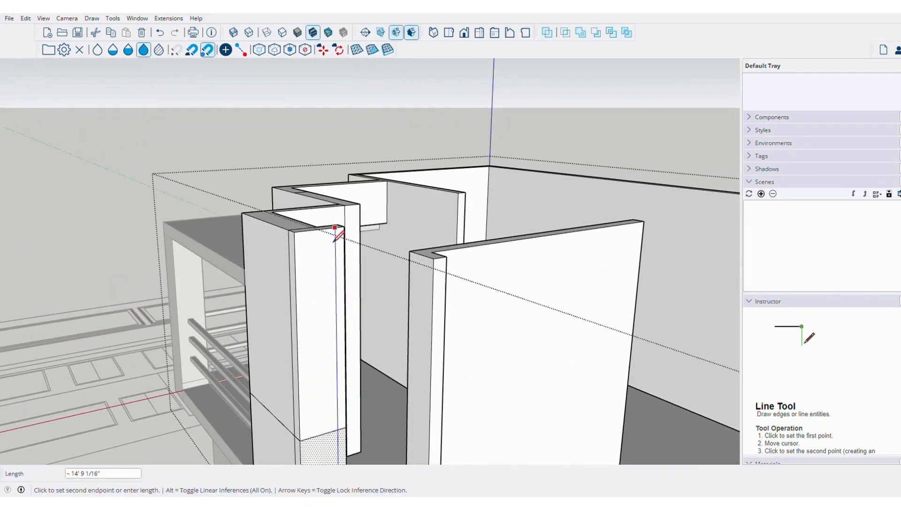
{"action": "scroll", "coordinate": [347, 224], "scroll_direction": "up", "scroll_amount": 5}
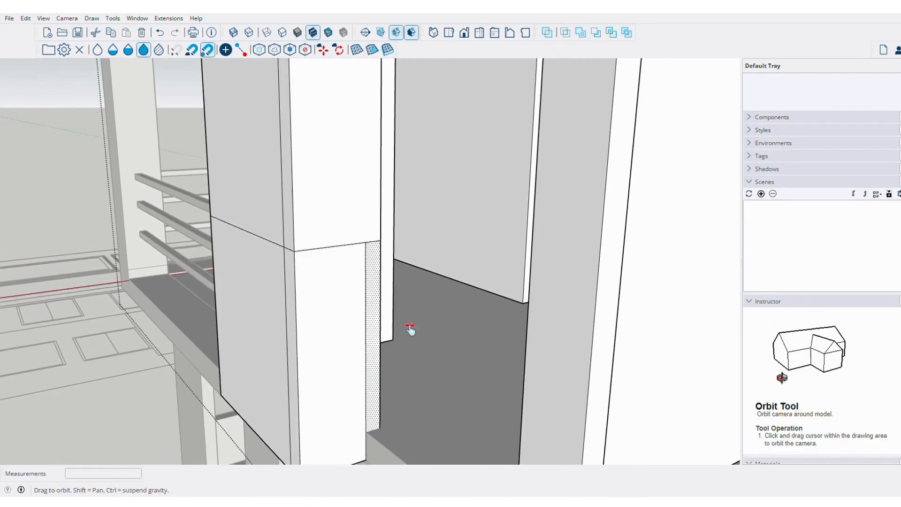
Extrude the narrow lower strip about 5' 2 15/16" across the opening as a sill wall and adjust its outer face towards the slab edge
{"action": "middle_click_drag", "start_coordinate": [410, 328], "coordinate": [367, 171]}
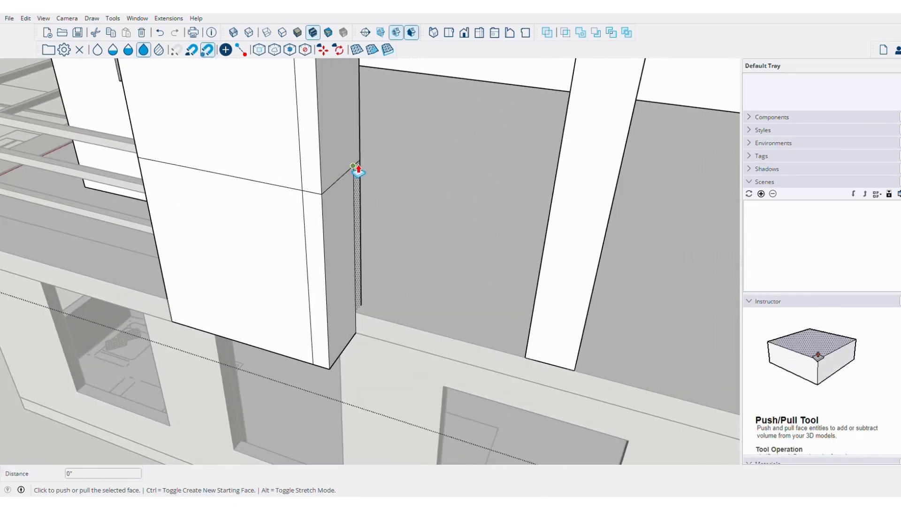
{"action": "middle_click_drag", "start_coordinate": [563, 196], "coordinate": [413, 288]}
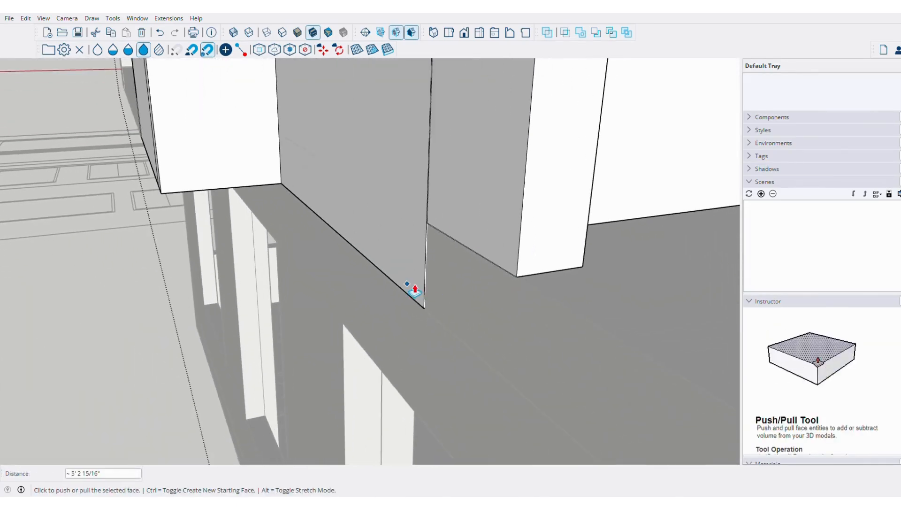
{"action": "key", "text": "space"}
{"action": "scroll", "coordinate": [436, 287], "scroll_direction": "up", "scroll_amount": 3}
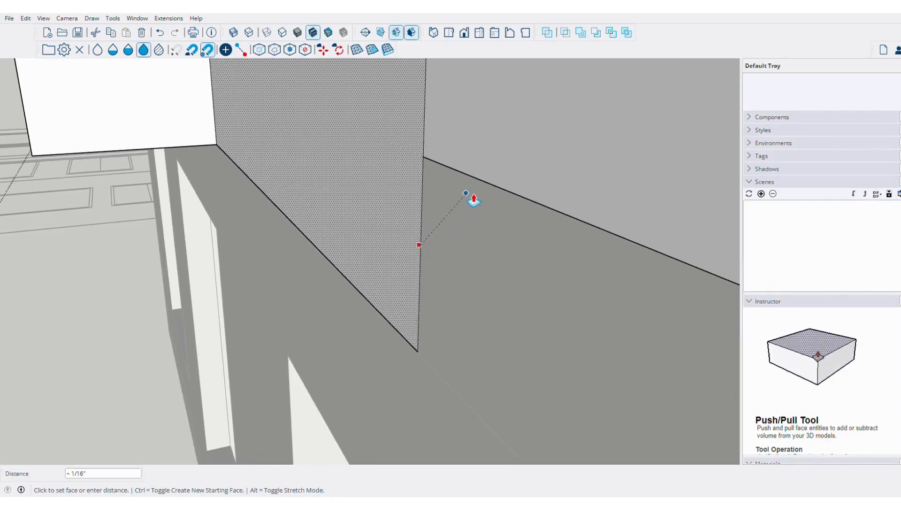
{"action": "middle_click_drag", "start_coordinate": [490, 191], "coordinate": [529, 295]}
{"action": "key", "text": "space"}
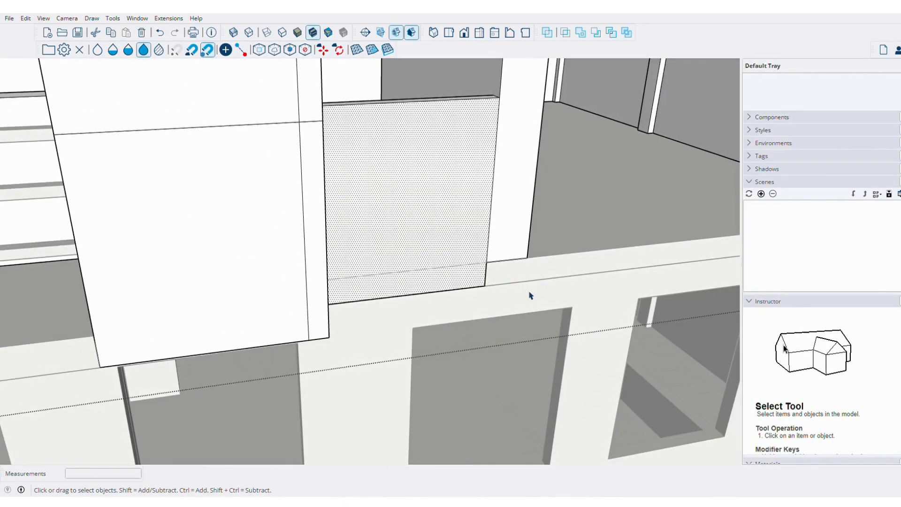
{"action": "scroll", "coordinate": [516, 282], "scroll_direction": "up", "scroll_amount": 3}
{"action": "middle_click_drag", "start_coordinate": [507, 261], "coordinate": [382, 207]}
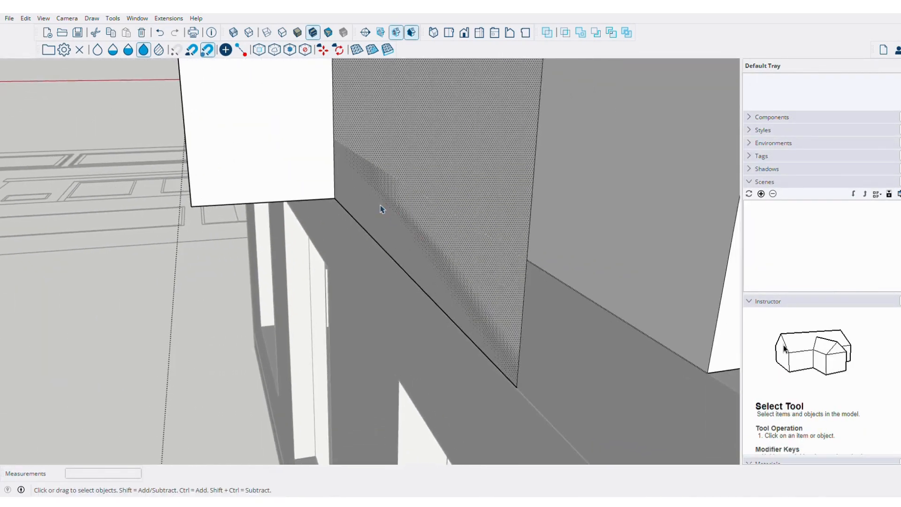
Extend the vertical dividing line from the sill wall's corner up the wall's end face to the top edge
{"action": "scroll", "coordinate": [624, 207], "scroll_direction": "down", "scroll_amount": 2}
{"action": "scroll", "coordinate": [399, 300], "scroll_direction": "down", "scroll_amount": 6}
{"action": "middle_click_drag", "start_coordinate": [398, 301], "coordinate": [392, 262]}
{"action": "scroll", "coordinate": [389, 245], "scroll_direction": "up", "scroll_amount": 5}
{"action": "triple_click", "coordinate": [362, 143]}
{"action": "scroll", "coordinate": [362, 143], "scroll_direction": "up", "scroll_amount": 3}
{"action": "left_click", "coordinate": [407, 233]}
{"action": "middle_click_drag", "start_coordinate": [362, 143], "coordinate": [348, 368], "text": "shift"}
{"action": "scroll", "coordinate": [380, 231], "scroll_direction": "down", "scroll_amount": 2}
{"action": "scroll", "coordinate": [347, 368], "scroll_direction": "up", "scroll_amount": 1}
{"action": "key", "text": "l"}
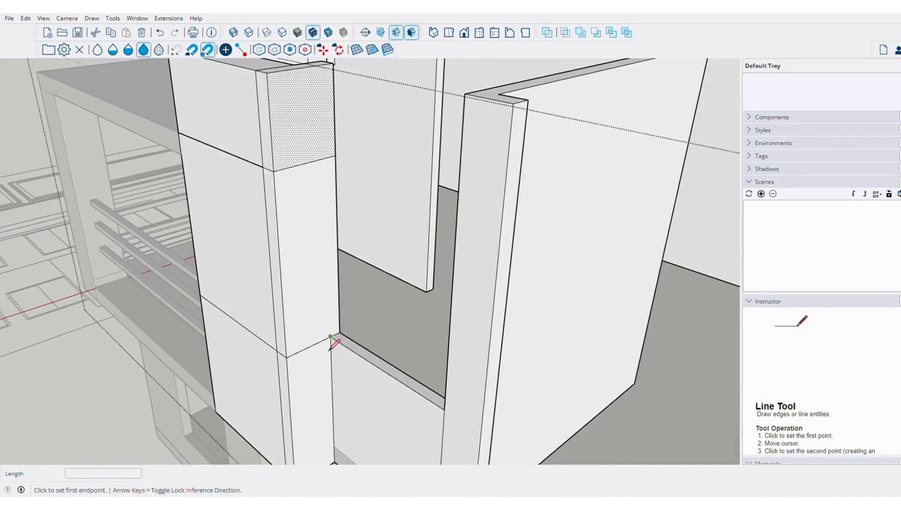
{"action": "scroll", "coordinate": [331, 91], "scroll_direction": "down", "scroll_amount": 2}
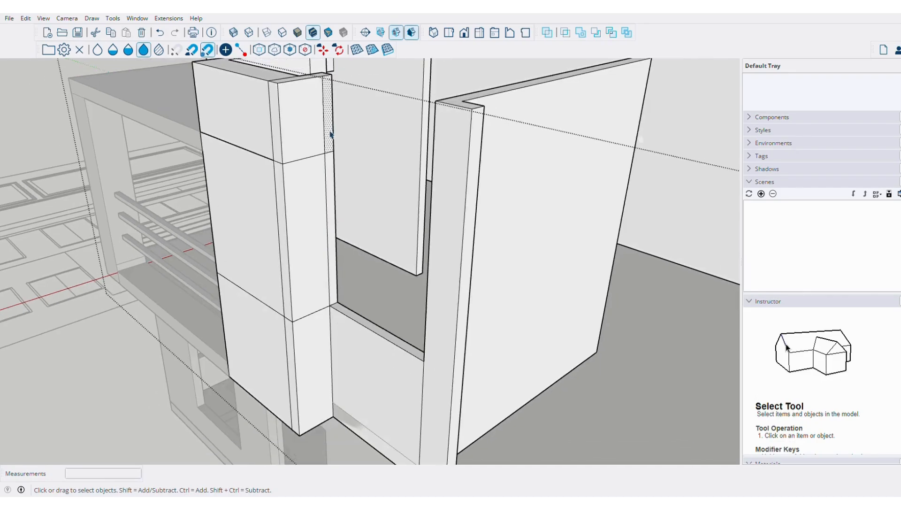
Extrude the narrow top strip of the wall's end face across the opening to the neighbouring wall as a lintel
{"action": "key", "text": "p"}
{"action": "left_click", "coordinate": [446, 246]}
{"action": "mouse_move", "coordinate": [446, 247]}
{"action": "middle_mouse_down"}
{"action": "mouse_move", "coordinate": [503, 237]}
{"action": "mouse_move", "coordinate": [287, 246]}
{"action": "mouse_move", "coordinate": [342, 242]}
{"action": "middle_mouse_up"}
{"action": "key", "text": "space"}
Erase the leftover seams and guide lines on the wall faces around the new window opening
{"action": "key", "text": "e"}
{"action": "left_click", "coordinate": [342, 241]}
{"action": "scroll", "coordinate": [349, 193], "scroll_direction": "up", "scroll_amount": 6}
{"action": "middle_click_drag", "start_coordinate": [350, 188], "coordinate": [442, 266]}
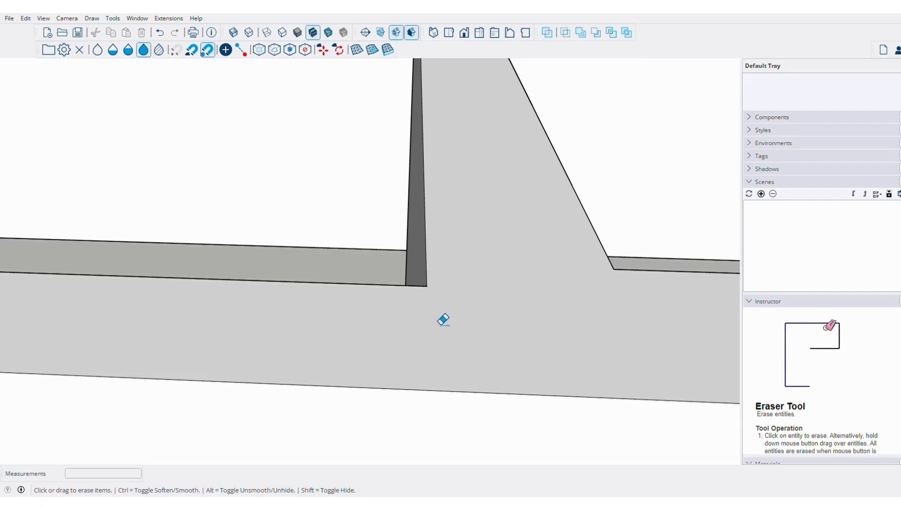
{"action": "middle_click_drag", "start_coordinate": [325, 322], "coordinate": [384, 205]}
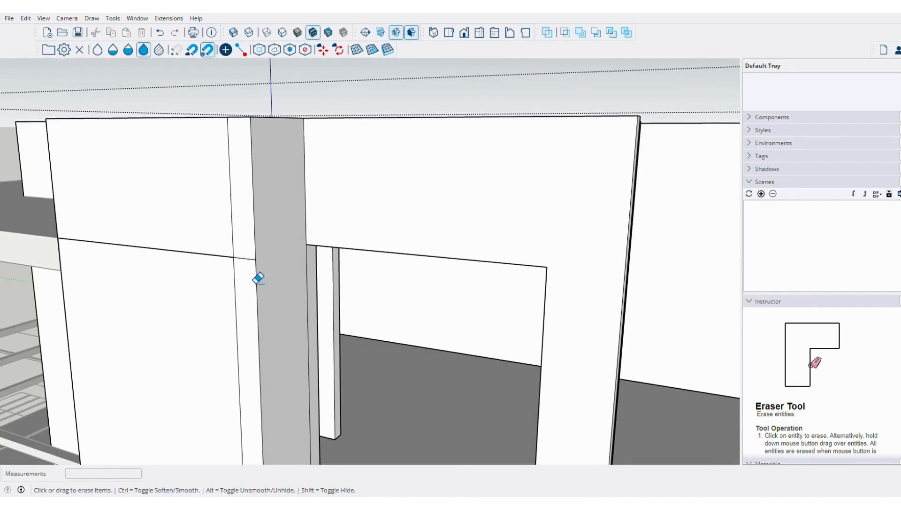
{"action": "mouse_move", "coordinate": [278, 259]}
{"action": "middle_mouse_down"}
{"action": "mouse_move", "coordinate": [346, 250]}
{"action": "mouse_move", "coordinate": [519, 314]}
{"action": "mouse_move", "coordinate": [400, 317]}
{"action": "mouse_move", "coordinate": [441, 250]}
{"action": "mouse_move", "coordinate": [240, 123]}
{"action": "mouse_move", "coordinate": [323, 266]}
{"action": "middle_mouse_up"}
{"action": "scroll", "coordinate": [336, 245], "scroll_direction": "down", "scroll_amount": 2}
{"action": "scroll", "coordinate": [519, 313], "scroll_direction": "up", "scroll_amount": 2}
{"action": "scroll", "coordinate": [450, 373], "scroll_direction": "up", "scroll_amount": 3}
{"action": "scroll", "coordinate": [328, 299], "scroll_direction": "down", "scroll_amount": 4}
{"action": "middle_click_drag", "start_coordinate": [348, 206], "coordinate": [562, 241]}
{"action": "key", "text": "space"}
{"action": "mouse_move", "coordinate": [507, 234]}
{"action": "middle_mouse_down"}
{"action": "mouse_move", "coordinate": [478, 249]}
{"action": "mouse_move", "coordinate": [536, 325]}
{"action": "mouse_move", "coordinate": [306, 255]}
{"action": "mouse_move", "coordinate": [522, 174]}
{"action": "mouse_move", "coordinate": [495, 210]}
{"action": "mouse_move", "coordinate": [432, 181]}
{"action": "mouse_move", "coordinate": [394, 250]}
{"action": "mouse_move", "coordinate": [442, 188]}
{"action": "mouse_move", "coordinate": [604, 375]}
{"action": "mouse_move", "coordinate": [501, 149]}
{"action": "mouse_move", "coordinate": [455, 194]}
{"action": "mouse_move", "coordinate": [483, 197]}
{"action": "middle_mouse_up"}
{"action": "key", "text": "space"}
{"action": "scroll", "coordinate": [432, 182], "scroll_direction": "down", "scroll_amount": 5}
{"action": "scroll", "coordinate": [462, 181], "scroll_direction": "down", "scroll_amount": 3}
{"action": "scroll", "coordinate": [501, 149], "scroll_direction": "up", "scroll_amount": 7}
{"action": "scroll", "coordinate": [500, 149], "scroll_direction": "down", "scroll_amount": 3}
{"action": "scroll", "coordinate": [378, 224], "scroll_direction": "up", "scroll_amount": 4}
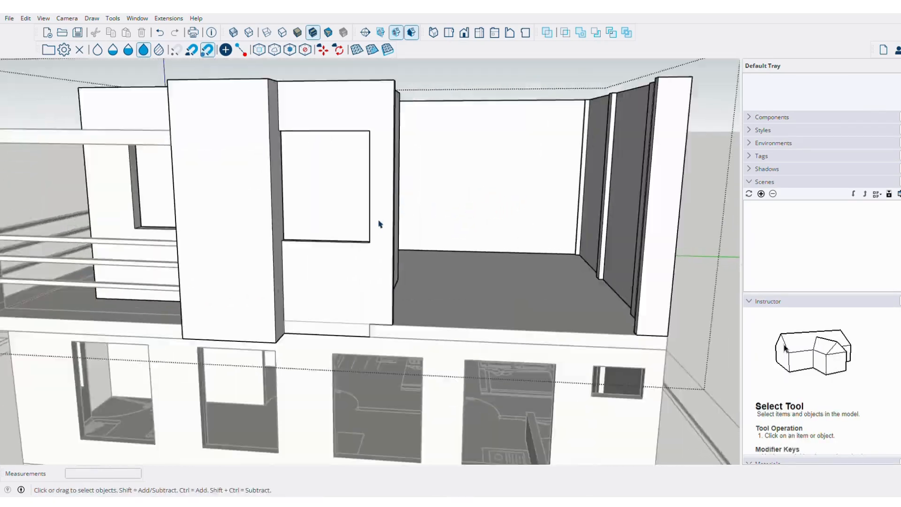
Draw lines from the window's sill and head corners to the wall's outer edge and across its end face
{"action": "middle_click_drag", "start_coordinate": [378, 223], "coordinate": [392, 271]}
{"action": "scroll", "coordinate": [391, 271], "scroll_direction": "up", "scroll_amount": 2}
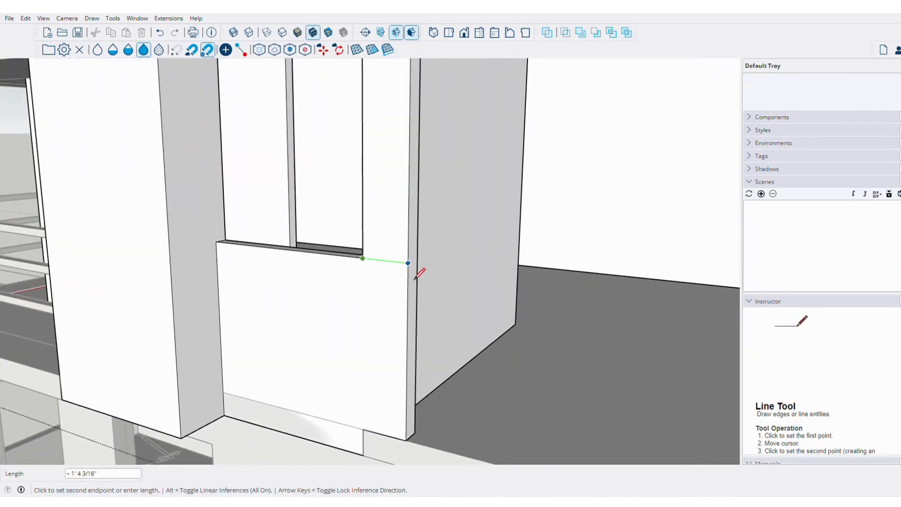
{"action": "left_click", "coordinate": [413, 277]}
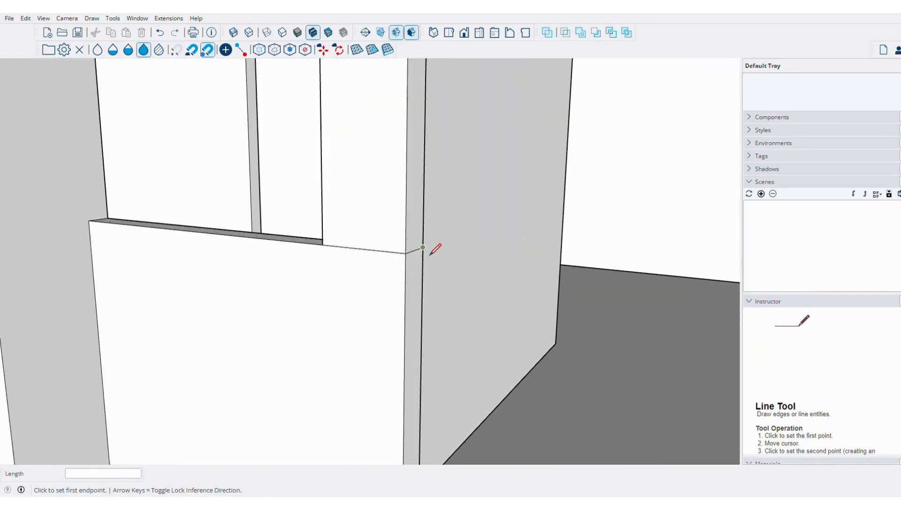
{"action": "scroll", "coordinate": [262, 251], "scroll_direction": "up", "scroll_amount": 5}
{"action": "scroll", "coordinate": [265, 246], "scroll_direction": "down", "scroll_amount": 5}
{"action": "middle_click_drag", "start_coordinate": [265, 246], "coordinate": [392, 293]}
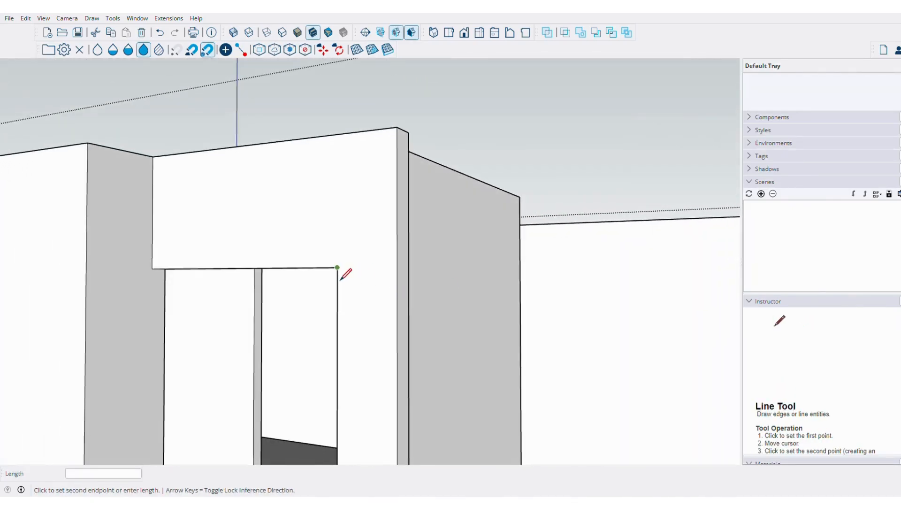
{"action": "key", "text": "space"}
{"action": "scroll", "coordinate": [415, 277], "scroll_direction": "down", "scroll_amount": 3}
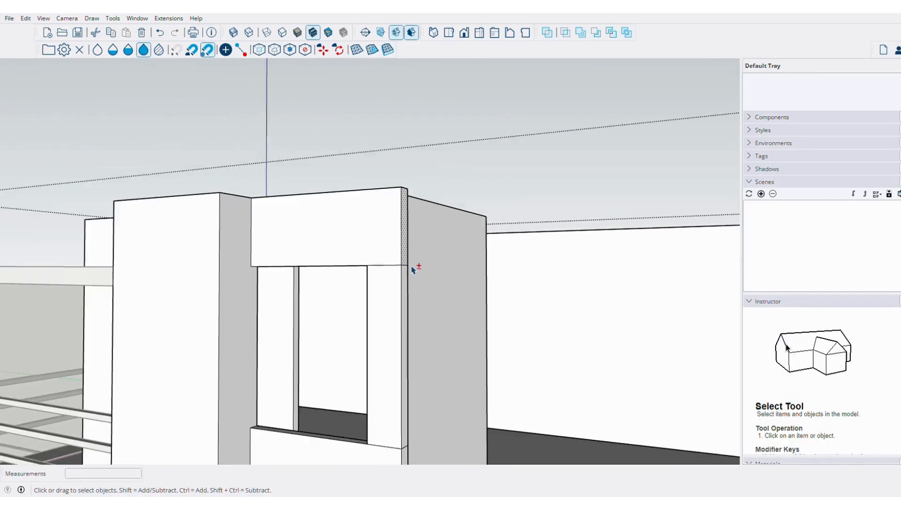
Extrude the top section of the wall's end face across the wide opening to the end wall as a lintel
{"action": "key", "text": "p"}
{"action": "scroll", "coordinate": [472, 316], "scroll_direction": "down", "scroll_amount": 5}
{"action": "middle_click_drag", "start_coordinate": [473, 317], "coordinate": [539, 313]}
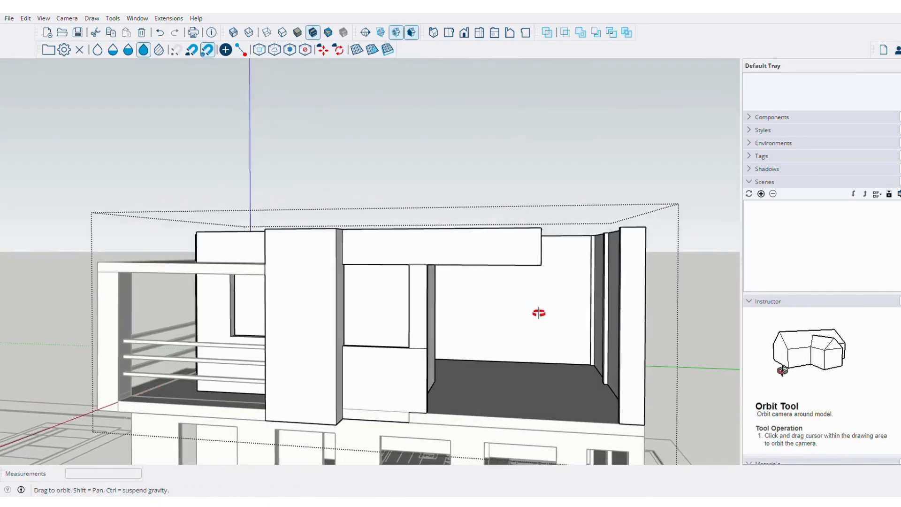
{"action": "left_click", "coordinate": [631, 320]}
{"action": "middle_click_drag", "start_coordinate": [610, 328], "coordinate": [563, 206], "text": "shift"}
Extrude the bottom section of the wall's end face across the wide opening to the end wall as a sill wall
{"action": "scroll", "coordinate": [386, 221], "scroll_direction": "up", "scroll_amount": 2}
{"action": "middle_click_drag", "start_coordinate": [386, 221], "coordinate": [318, 276]}
{"action": "key", "text": "space"}
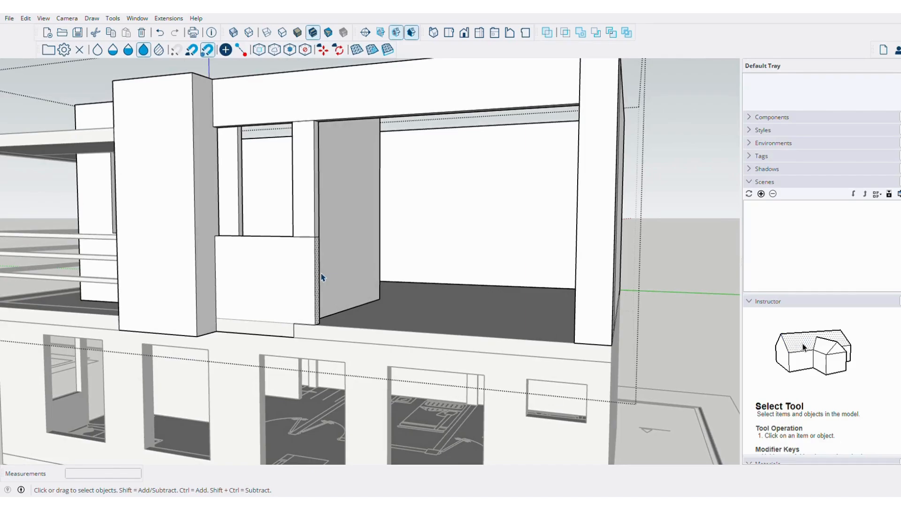
{"action": "left_click", "coordinate": [582, 202]}
{"action": "mouse_move", "coordinate": [559, 256]}
{"action": "middle_mouse_down"}
{"action": "mouse_move", "coordinate": [569, 263]}
{"action": "mouse_move", "coordinate": [494, 303]}
{"action": "middle_mouse_up"}
Push the slightly offset wall face flush with the adjoining end wall and erase the seam edges between them
{"action": "scroll", "coordinate": [494, 303], "scroll_direction": "up", "scroll_amount": 4}
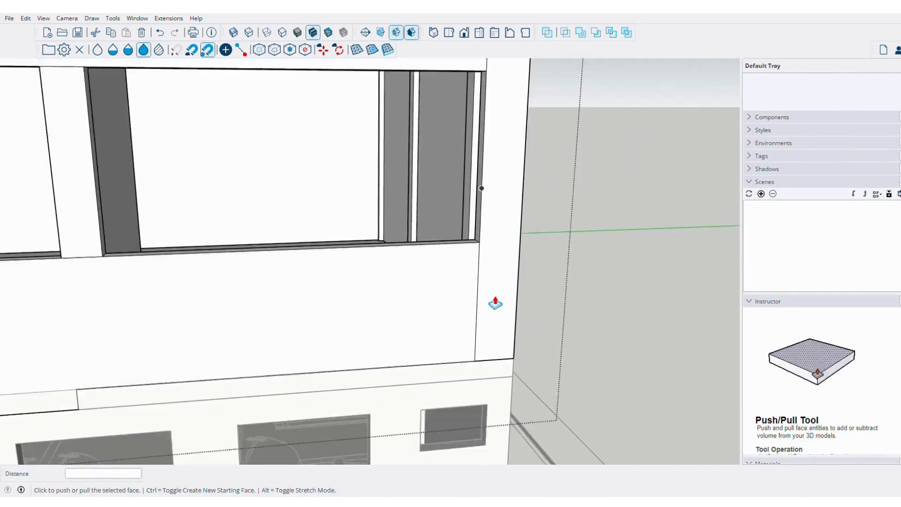
{"action": "key", "text": "e"}
{"action": "left_click", "coordinate": [471, 291]}
{"action": "key", "text": "ctrl+z"}
{"action": "scroll", "coordinate": [488, 258], "scroll_direction": "up", "scroll_amount": 5}
{"action": "middle_click_drag", "start_coordinate": [489, 258], "coordinate": [406, 253]}
{"action": "key", "text": "space"}
{"action": "left_click", "coordinate": [407, 253]}
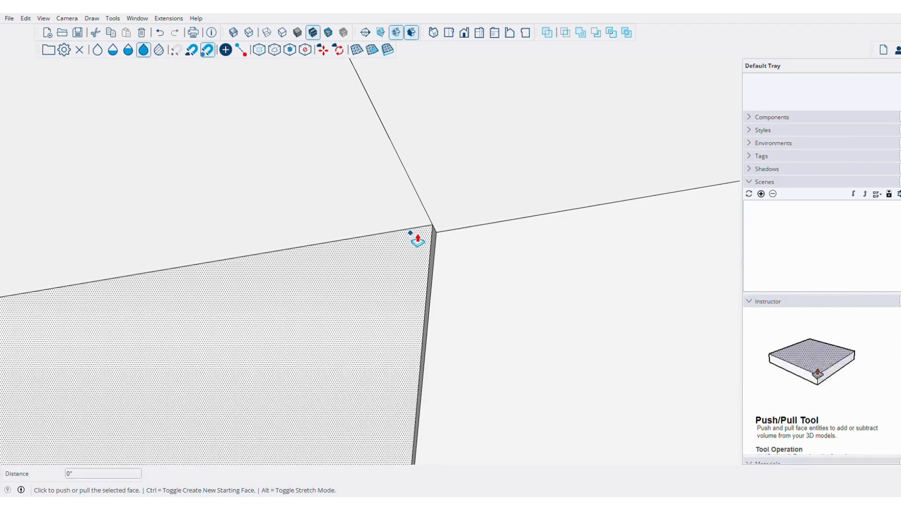
{"action": "key", "text": "e"}
{"action": "left_click", "coordinate": [428, 285]}
{"action": "left_click", "coordinate": [418, 210]}
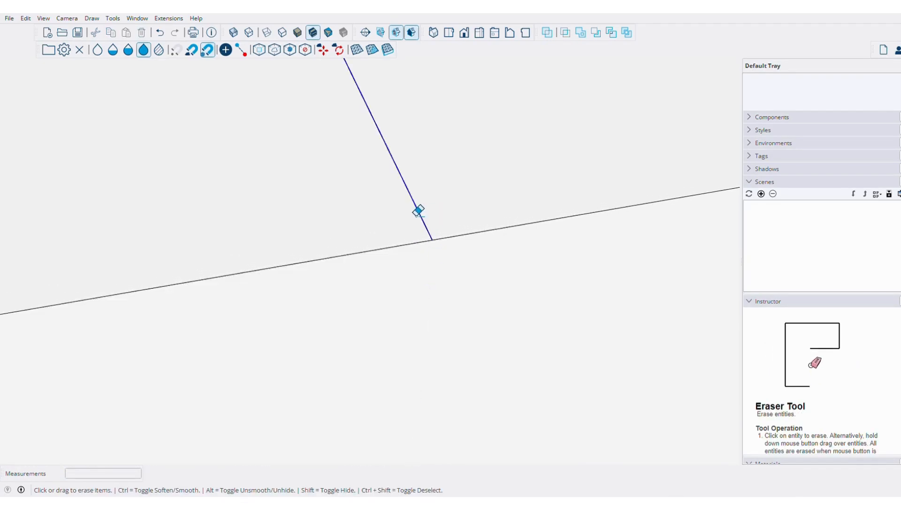
Undo the last seam erasure and push the offset wall face at the bottom edge flush with its neighbour
{"action": "scroll", "coordinate": [474, 394], "scroll_direction": "down", "scroll_amount": 3}
{"action": "mouse_move", "coordinate": [474, 394]}
{"action": "middle_mouse_down", "text": "shift"}
{"action": "mouse_move", "coordinate": [435, 229]}
{"action": "mouse_move", "coordinate": [401, 334]}
{"action": "mouse_move", "coordinate": [409, 297]}
{"action": "mouse_move", "coordinate": [458, 246]}
{"action": "mouse_move", "coordinate": [466, 261]}
{"action": "mouse_move", "coordinate": [438, 305]}
{"action": "middle_mouse_up", "text": "shift"}
{"action": "scroll", "coordinate": [401, 335], "scroll_direction": "down", "scroll_amount": 2}
{"action": "scroll", "coordinate": [458, 246], "scroll_direction": "up", "scroll_amount": 2}
{"action": "left_click", "coordinate": [458, 246]}
{"action": "scroll", "coordinate": [458, 246], "scroll_direction": "down", "scroll_amount": 2}
{"action": "key", "text": "ctrl+z"}
{"action": "scroll", "coordinate": [458, 246], "scroll_direction": "up", "scroll_amount": 5}
{"action": "key", "text": "space"}
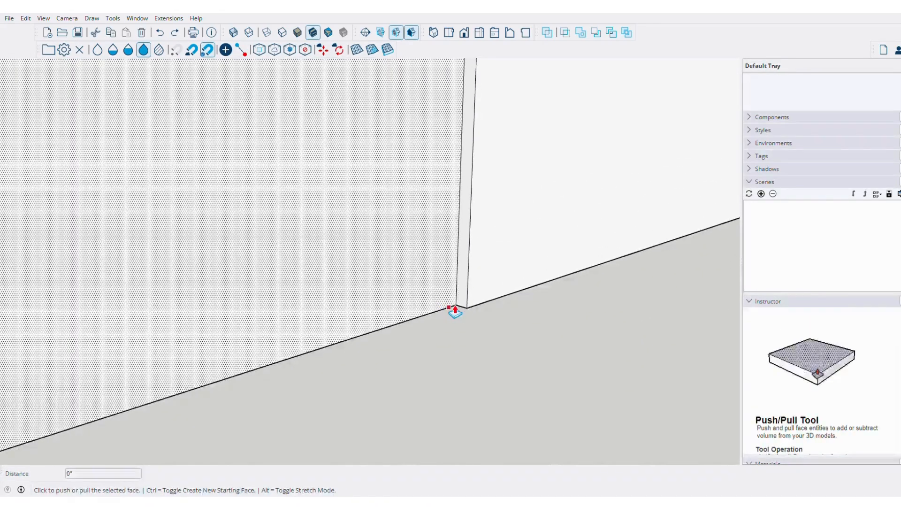
{"action": "key", "text": "p"}
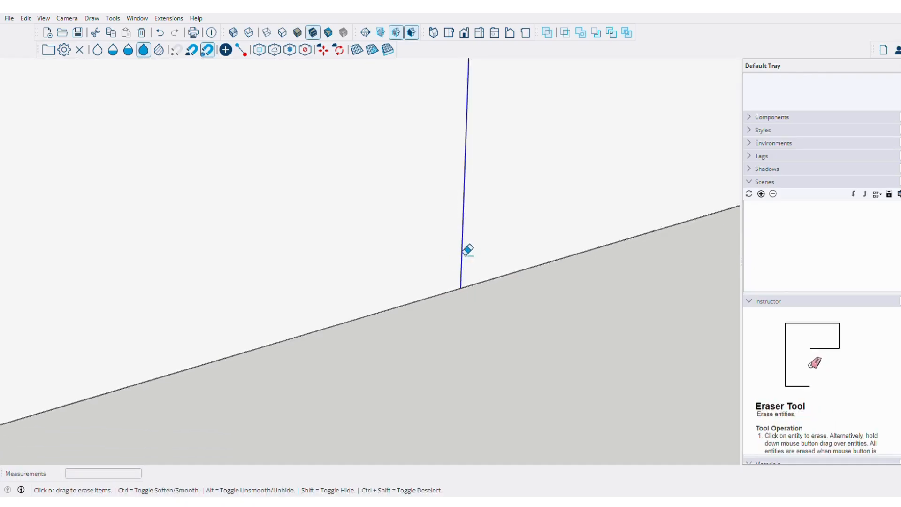
Erase the leftover vertical seam edge on the wall face
{"action": "scroll", "coordinate": [466, 250], "scroll_direction": "down", "scroll_amount": 5}
{"action": "middle_click_drag", "start_coordinate": [459, 190], "coordinate": [516, 181], "text": "shift"}
{"action": "scroll", "coordinate": [623, 181], "scroll_direction": "down", "scroll_amount": 3}
{"action": "scroll", "coordinate": [413, 249], "scroll_direction": "down", "scroll_amount": 3}
{"action": "left_click", "coordinate": [413, 249]}
{"action": "middle_click_drag", "start_coordinate": [399, 263], "coordinate": [446, 324]}
{"action": "left_click", "coordinate": [576, 153]}
{"action": "scroll", "coordinate": [305, 212], "scroll_direction": "up", "scroll_amount": 4}
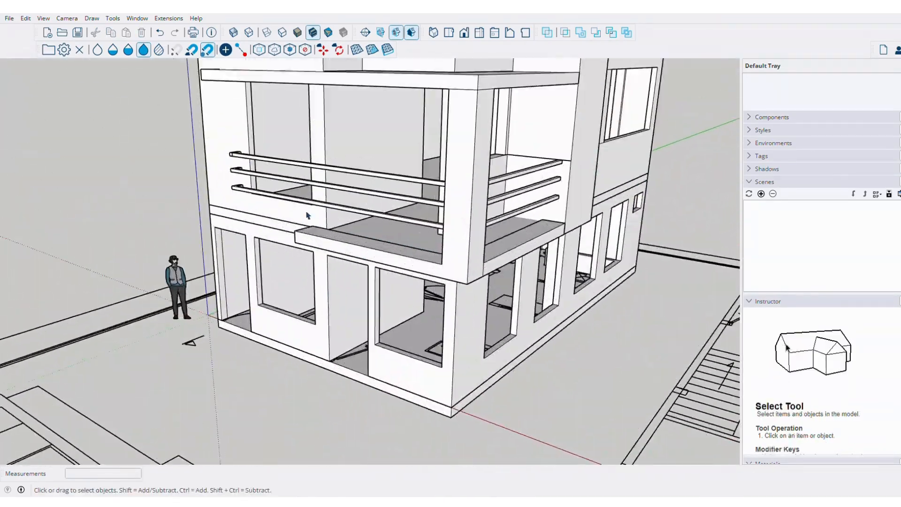
Paste the two-panel sliding window and place it at the bottom corner of the upper-floor front opening behind the balcony railing
{"action": "middle_click_drag", "start_coordinate": [306, 212], "coordinate": [310, 192]}
{"action": "scroll", "coordinate": [409, 285], "scroll_direction": "down", "scroll_amount": 3}
{"action": "middle_click_drag", "start_coordinate": [469, 168], "coordinate": [337, 241]}
{"action": "scroll", "coordinate": [344, 141], "scroll_direction": "up", "scroll_amount": 3}
{"action": "middle_click_drag", "start_coordinate": [344, 141], "coordinate": [493, 207]}
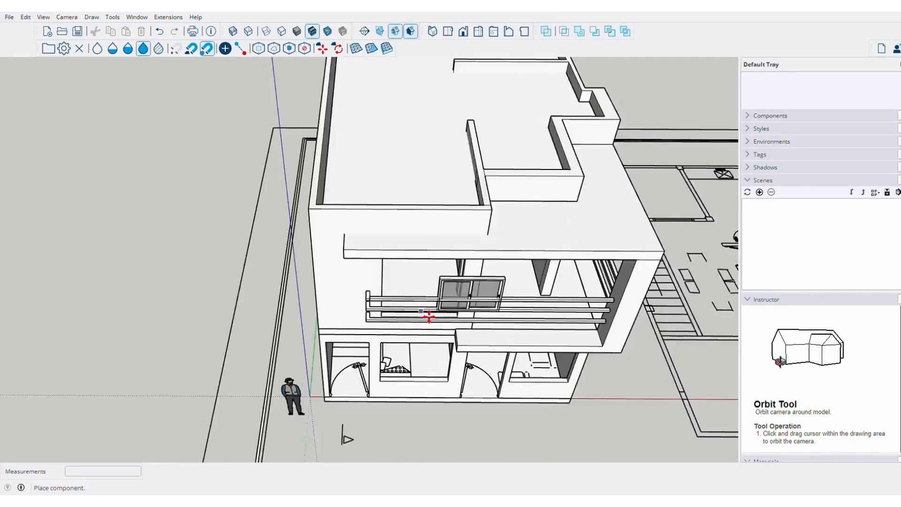
{"action": "scroll", "coordinate": [429, 315], "scroll_direction": "up", "scroll_amount": 7}
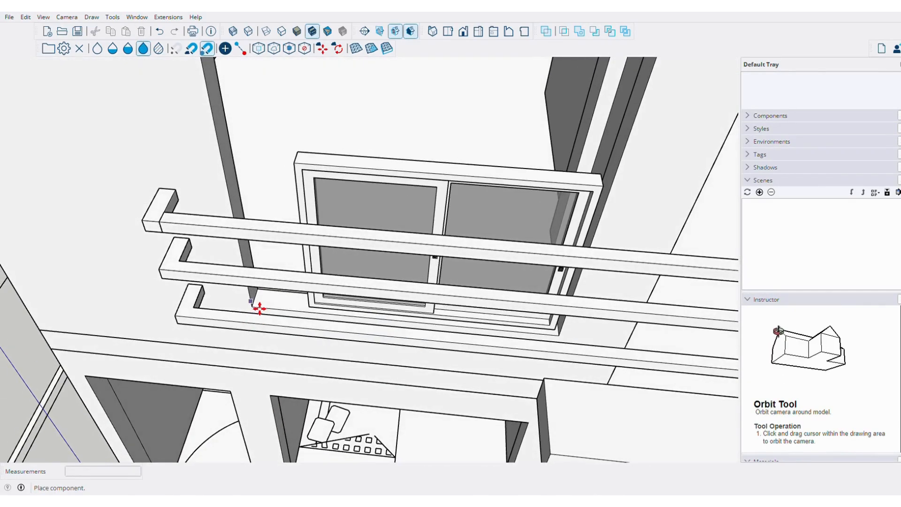
{"action": "middle_click_drag", "start_coordinate": [260, 308], "coordinate": [288, 278]}
{"action": "scroll", "coordinate": [280, 316], "scroll_direction": "up", "scroll_amount": 3}
{"action": "left_click", "coordinate": [261, 318]}
{"action": "scroll", "coordinate": [479, 172], "scroll_direction": "down", "scroll_amount": 4}
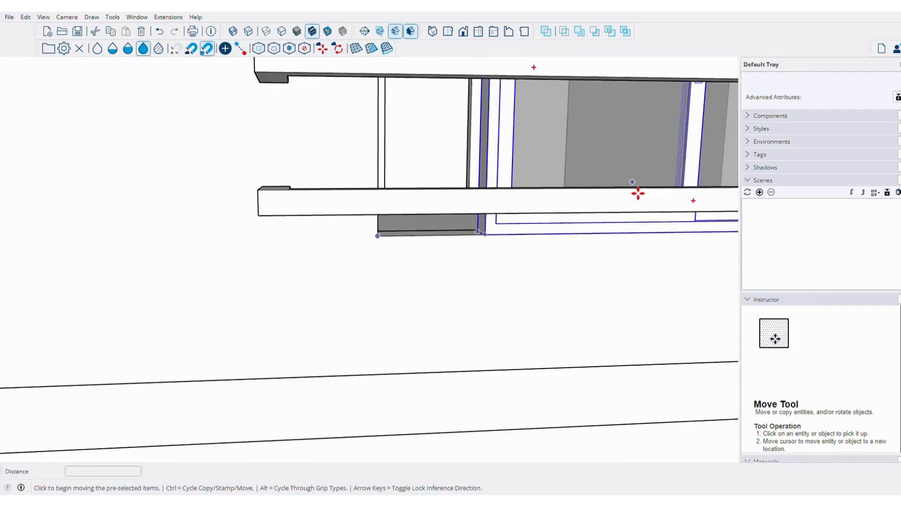
Rotate the pasted sliding window 180 degrees
{"action": "middle_click_drag", "start_coordinate": [637, 193], "coordinate": [366, 318], "text": "shift"}
{"action": "middle_click_drag", "start_coordinate": [211, 137], "coordinate": [380, 249]}
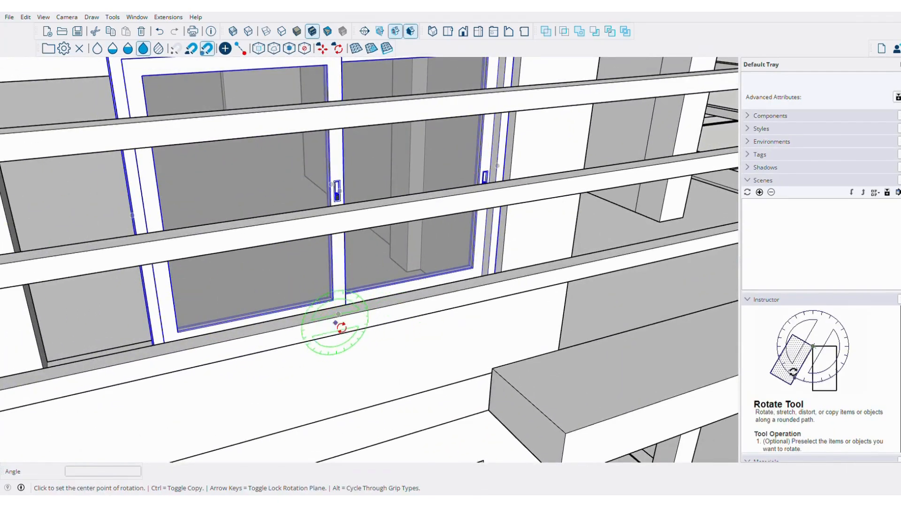
{"action": "left_click", "coordinate": [249, 220]}
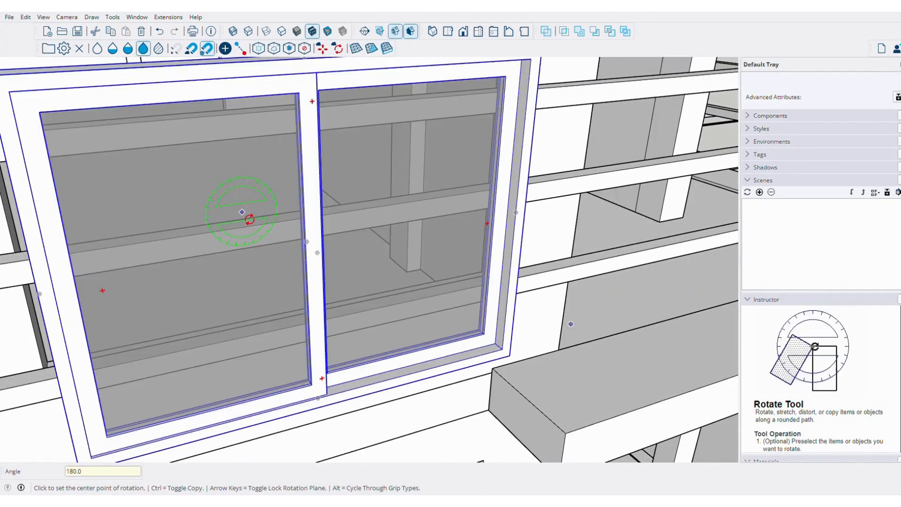
{"action": "scroll", "coordinate": [281, 234], "scroll_direction": "down", "scroll_amount": 2}
{"action": "key", "text": "space"}
Move the sliding window by its bottom corner onto the bottom corner of the upper-floor front opening
{"action": "middle_click_drag", "start_coordinate": [301, 266], "coordinate": [400, 281]}
{"action": "scroll", "coordinate": [402, 302], "scroll_direction": "up", "scroll_amount": 1}
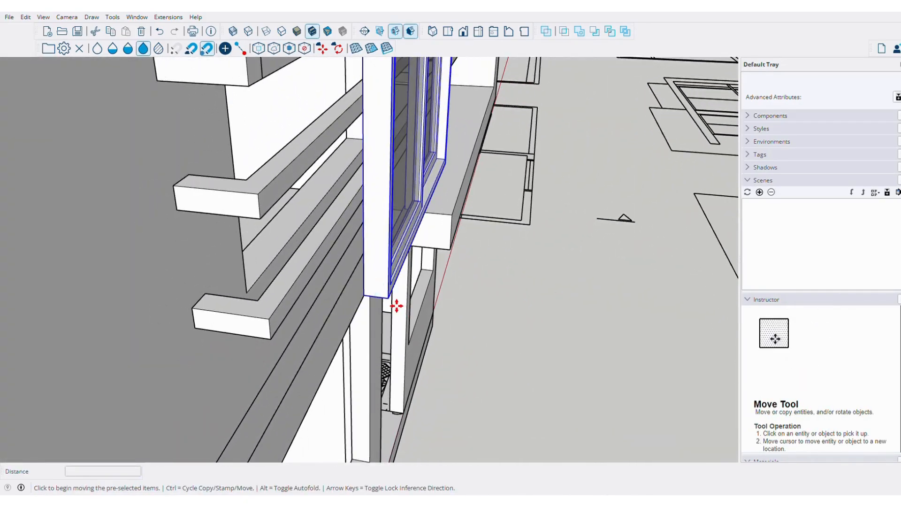
{"action": "scroll", "coordinate": [262, 291], "scroll_direction": "up", "scroll_amount": 3}
{"action": "middle_click_drag", "start_coordinate": [262, 291], "coordinate": [137, 207]}
{"action": "scroll", "coordinate": [254, 164], "scroll_direction": "up", "scroll_amount": 3}
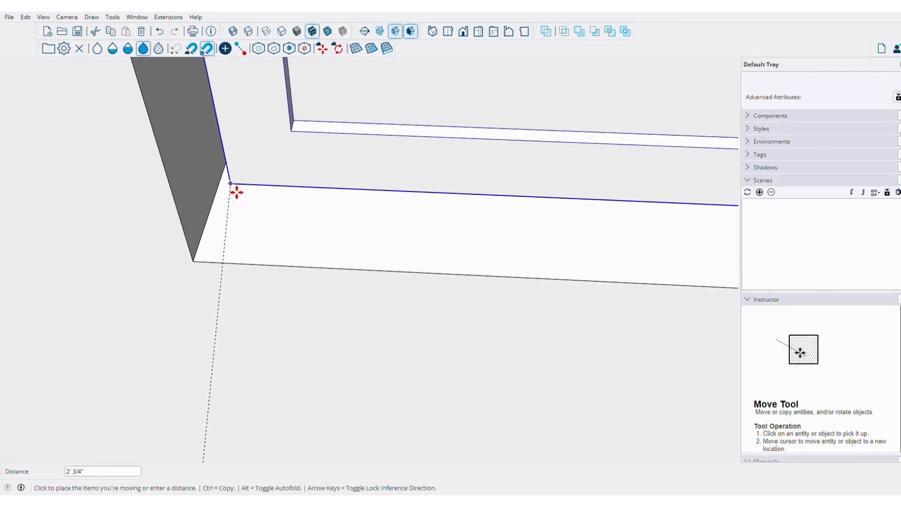
{"action": "middle_click_drag", "start_coordinate": [215, 195], "coordinate": [199, 213]}
{"action": "scroll", "coordinate": [205, 209], "scroll_direction": "up", "scroll_amount": 3}
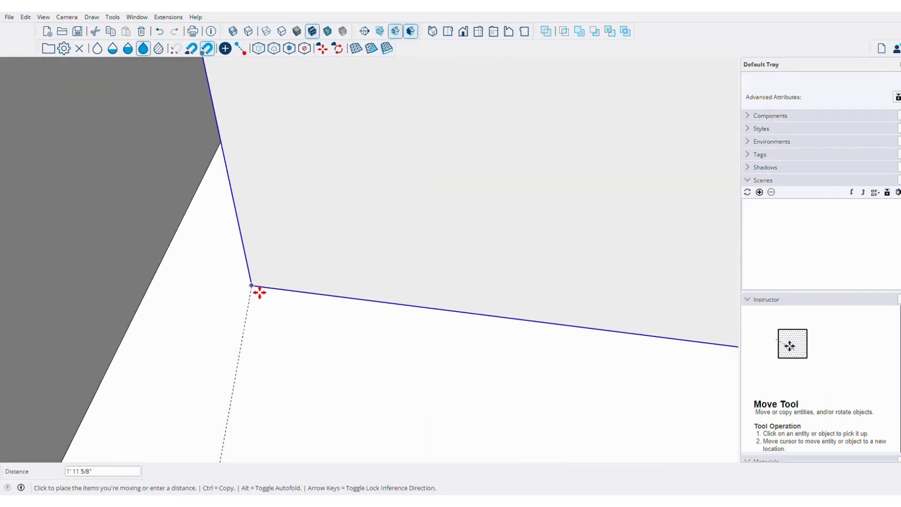
{"action": "middle_click_drag", "start_coordinate": [259, 291], "coordinate": [164, 305]}
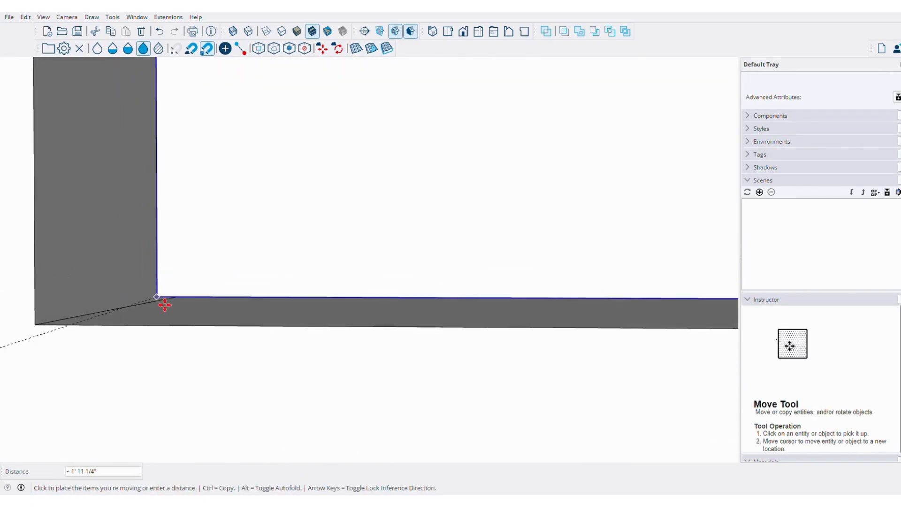
{"action": "middle_click_drag", "start_coordinate": [156, 272], "coordinate": [544, 248]}
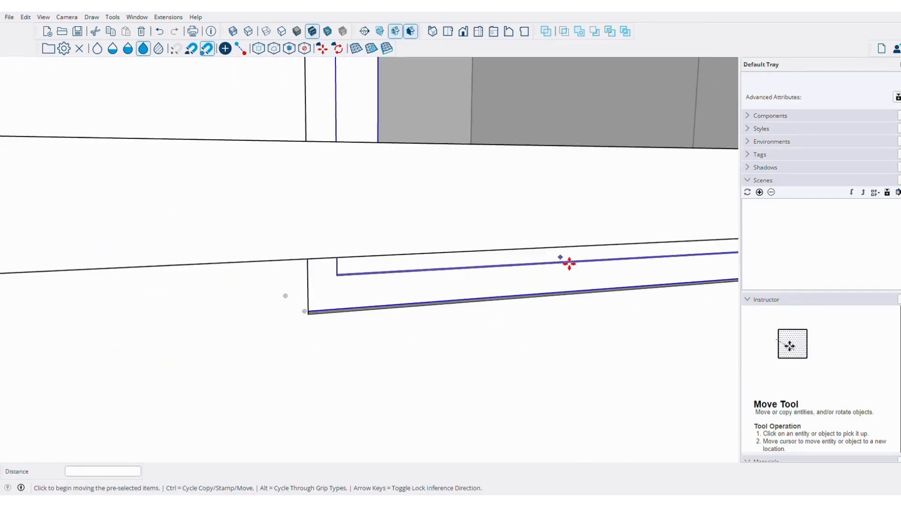
Scale the sliding window to the opposite upper corner so it fills the upper-floor front opening
{"action": "scroll", "coordinate": [305, 313], "scroll_direction": "down", "scroll_amount": 5}
{"action": "mouse_move", "coordinate": [523, 278]}
{"action": "middle_mouse_down"}
{"action": "mouse_move", "coordinate": [467, 229]}
{"action": "mouse_move", "coordinate": [469, 250]}
{"action": "mouse_move", "coordinate": [525, 248]}
{"action": "mouse_move", "coordinate": [528, 267]}
{"action": "middle_mouse_up"}
{"action": "scroll", "coordinate": [468, 249], "scroll_direction": "up", "scroll_amount": 2}
{"action": "key", "text": "s"}
{"action": "left_click", "coordinate": [468, 249]}
{"action": "scroll", "coordinate": [469, 270], "scroll_direction": "down", "scroll_amount": 5}
{"action": "middle_click_drag", "start_coordinate": [527, 150], "coordinate": [513, 105]}
{"action": "scroll", "coordinate": [492, 143], "scroll_direction": "up", "scroll_amount": 3}
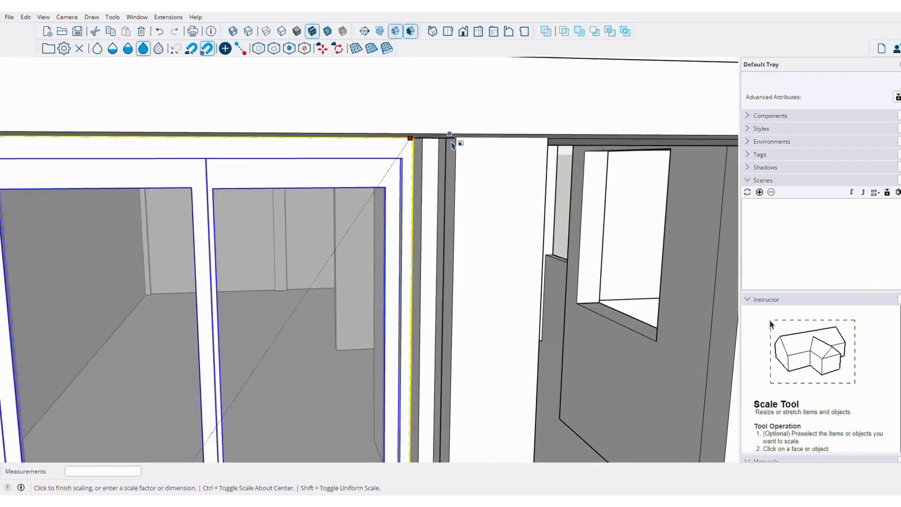
{"action": "scroll", "coordinate": [453, 143], "scroll_direction": "up", "scroll_amount": 4}
{"action": "scroll", "coordinate": [472, 140], "scroll_direction": "up", "scroll_amount": 3}
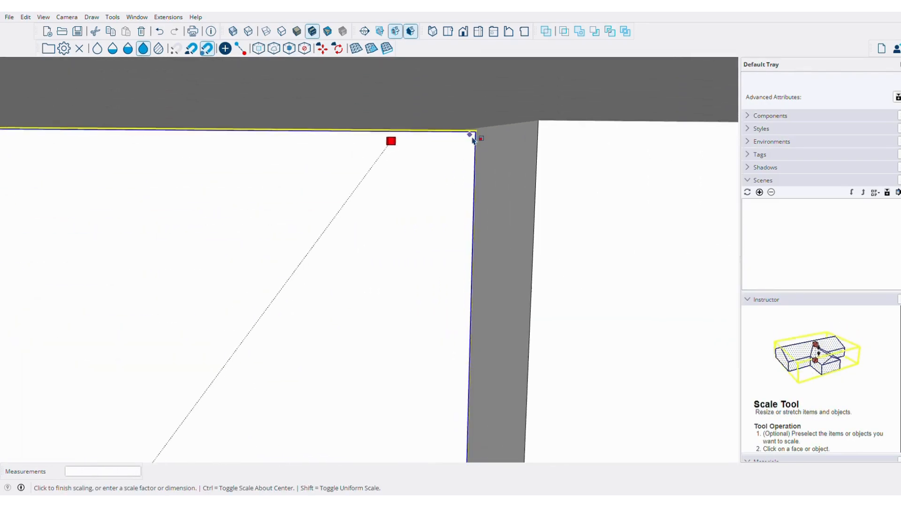
{"action": "left_click", "coordinate": [483, 127]}
{"action": "key", "text": "space"}
{"action": "scroll", "coordinate": [394, 164], "scroll_direction": "down", "scroll_amount": 4}
{"action": "middle_click_drag", "start_coordinate": [386, 186], "coordinate": [357, 302]}
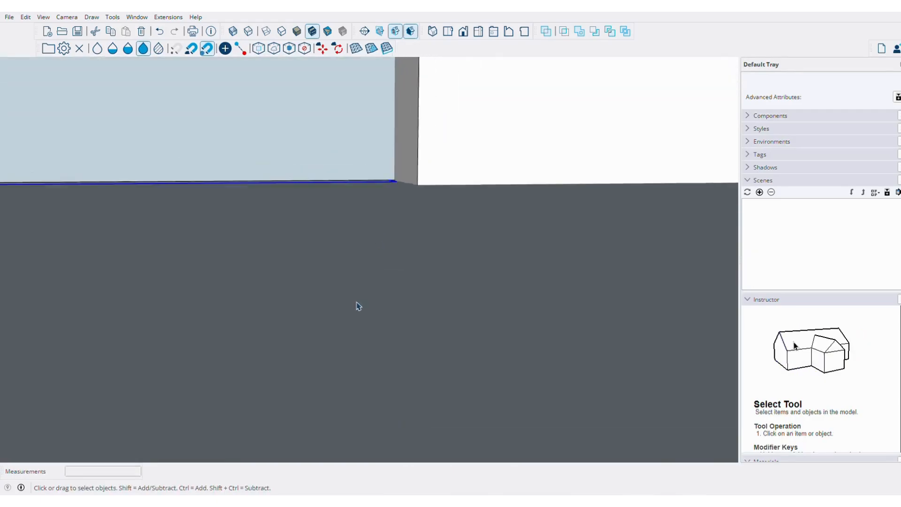
{"action": "scroll", "coordinate": [411, 278], "scroll_direction": "down", "scroll_amount": 10}
{"action": "middle_click_drag", "start_coordinate": [297, 394], "coordinate": [364, 197]}
{"action": "scroll", "coordinate": [348, 219], "scroll_direction": "down", "scroll_amount": 3}
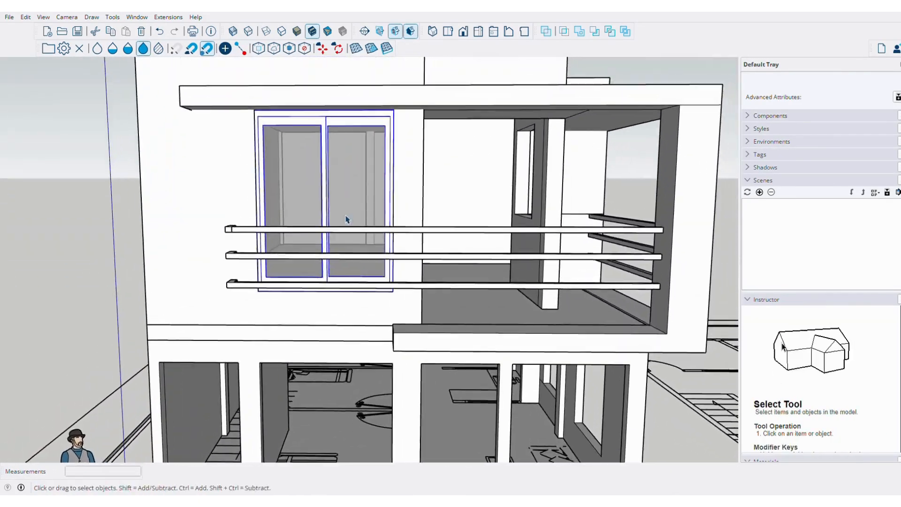
Copy the sliding window to the recessed opening behind the balcony and align its bottom corner with the opening
{"action": "scroll", "coordinate": [352, 244], "scroll_direction": "up", "scroll_amount": 8}
{"action": "middle_click_drag", "start_coordinate": [352, 244], "coordinate": [199, 236]}
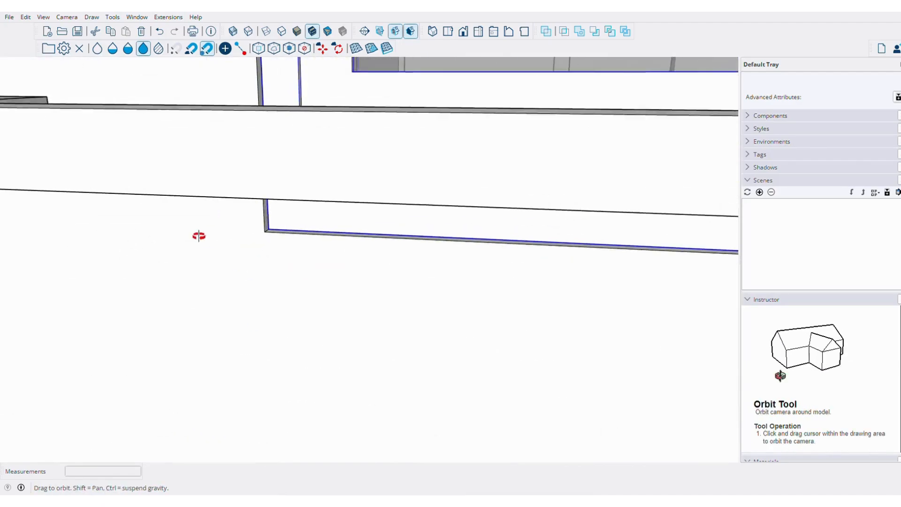
{"action": "middle_click_drag", "start_coordinate": [636, 291], "coordinate": [350, 368], "text": "shift"}
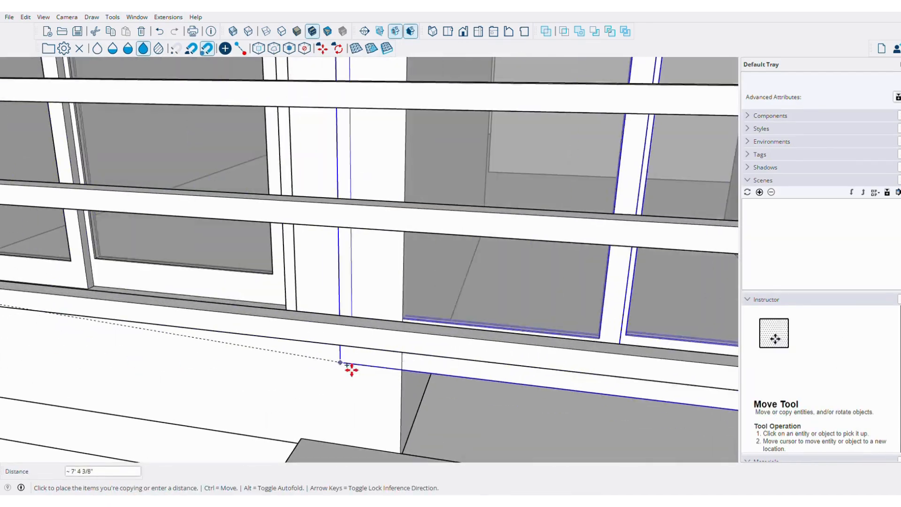
{"action": "scroll", "coordinate": [350, 368], "scroll_direction": "down", "scroll_amount": 7}
{"action": "middle_click_drag", "start_coordinate": [467, 374], "coordinate": [483, 348]}
{"action": "scroll", "coordinate": [482, 348], "scroll_direction": "up", "scroll_amount": 8}
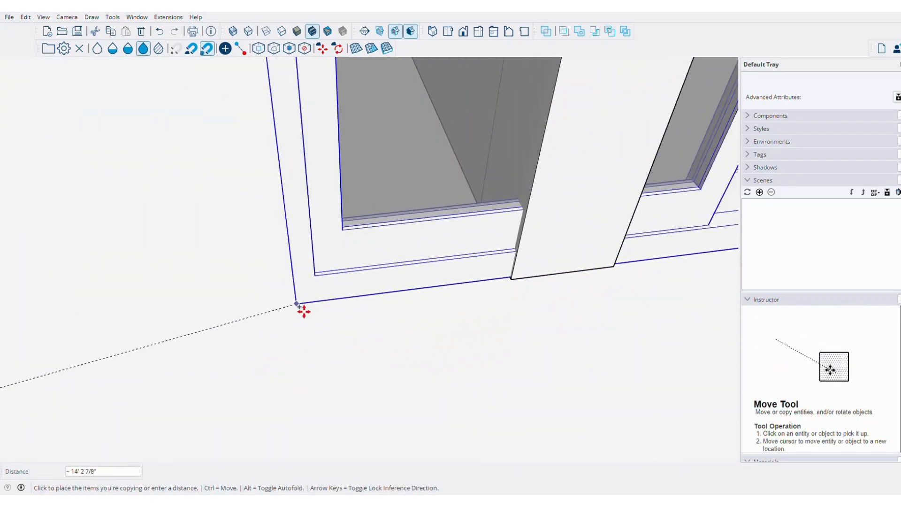
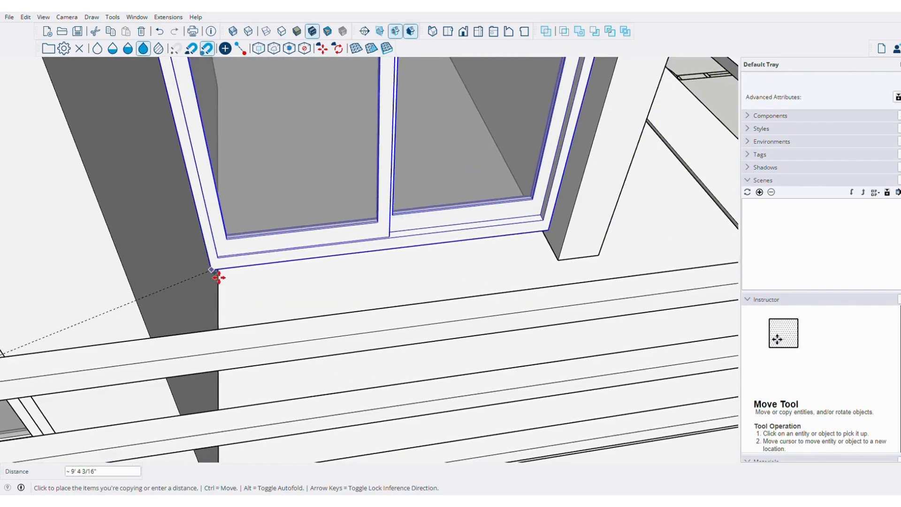
{"action": "left_click", "coordinate": [218, 302]}
{"action": "middle_click_drag", "start_coordinate": [509, 269], "coordinate": [507, 304]}
{"action": "scroll", "coordinate": [484, 313], "scroll_direction": "up", "scroll_amount": 3}
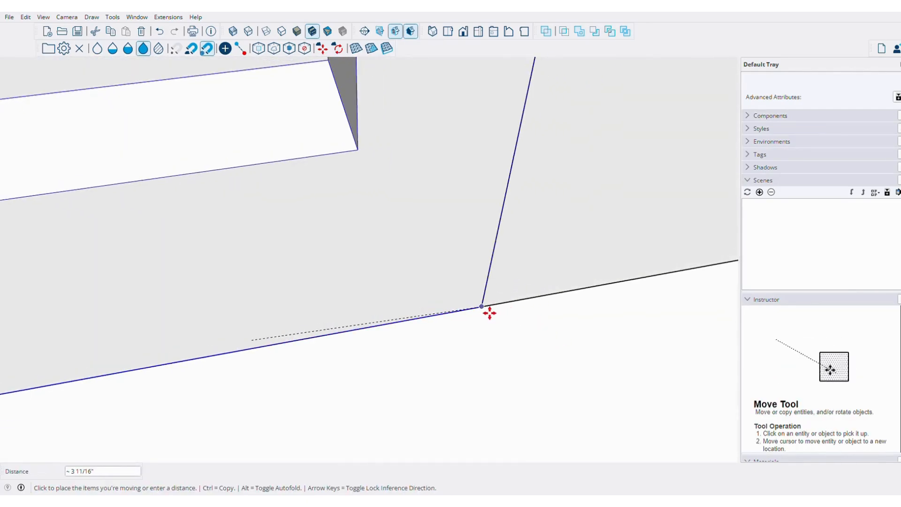
{"action": "left_click", "coordinate": [490, 313]}
Scale the copied sliding window to the upper corner of the recessed balcony opening
{"action": "scroll", "coordinate": [463, 284], "scroll_direction": "down", "scroll_amount": 10}
{"action": "middle_click_drag", "start_coordinate": [283, 266], "coordinate": [407, 218]}
{"action": "key", "text": "s"}
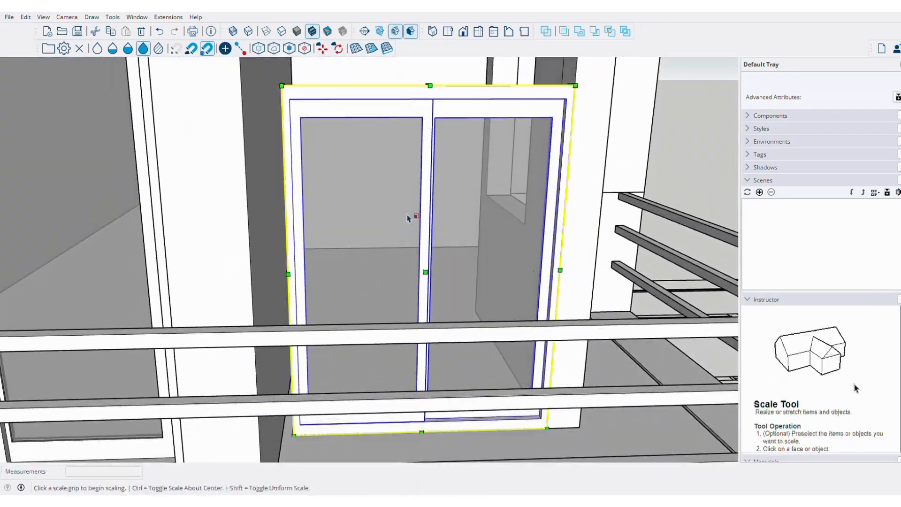
{"action": "scroll", "coordinate": [300, 92], "scroll_direction": "up", "scroll_amount": 3}
{"action": "middle_click_drag", "start_coordinate": [299, 92], "coordinate": [190, 199], "text": "shift"}
{"action": "scroll", "coordinate": [241, 207], "scroll_direction": "up", "scroll_amount": 2}
{"action": "left_click", "coordinate": [179, 200]}
{"action": "middle_click_drag", "start_coordinate": [151, 169], "coordinate": [233, 126]}
{"action": "left_click", "coordinate": [215, 186]}
{"action": "scroll", "coordinate": [454, 272], "scroll_direction": "down", "scroll_amount": 8}
{"action": "middle_click_drag", "start_coordinate": [523, 305], "coordinate": [426, 241]}
{"action": "scroll", "coordinate": [295, 286], "scroll_direction": "up", "scroll_amount": 2}
{"action": "scroll", "coordinate": [426, 241], "scroll_direction": "up", "scroll_amount": 4}
{"action": "key", "text": "space"}
Copy the recessed sliding window towards the open end of the balcony and rotate the copy 90 degrees
{"action": "middle_click_drag", "start_coordinate": [398, 302], "coordinate": [379, 207], "text": "shift"}
{"action": "scroll", "coordinate": [379, 206], "scroll_direction": "up", "scroll_amount": 3}
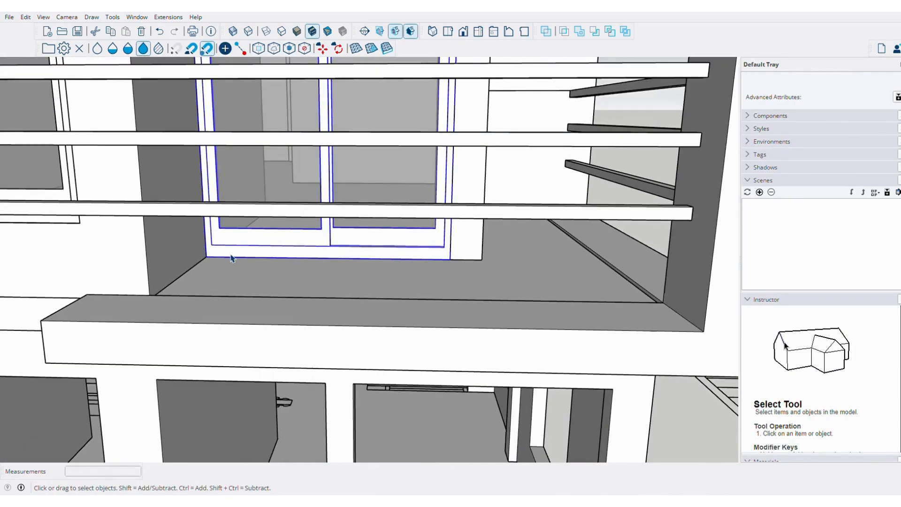
{"action": "middle_click_drag", "start_coordinate": [216, 267], "coordinate": [98, 215]}
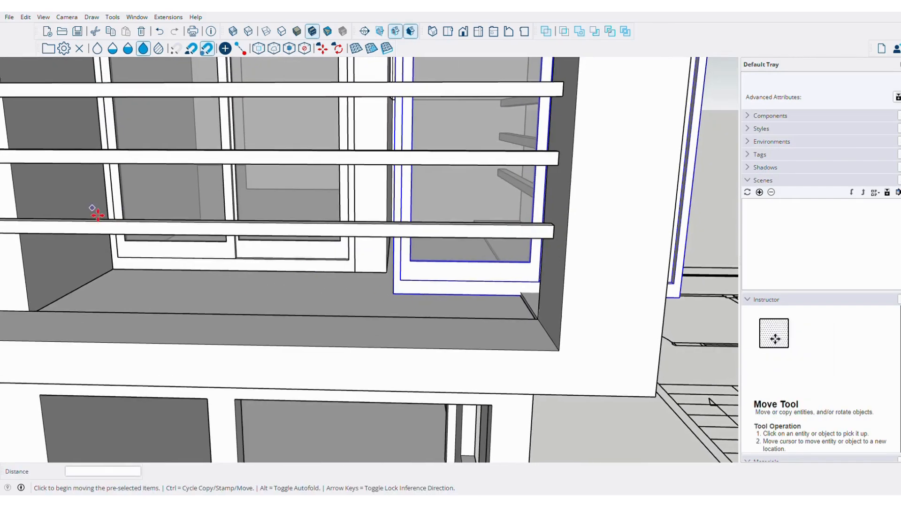
{"action": "left_click", "coordinate": [612, 308]}
{"action": "type", "text": "90"}
{"action": "key", "text": "Return"}
{"action": "key", "text": "space"}
Move the rotated window by its bottom corner onto the bottom corner of the upper-floor side opening
{"action": "scroll", "coordinate": [603, 260], "scroll_direction": "down", "scroll_amount": 2}
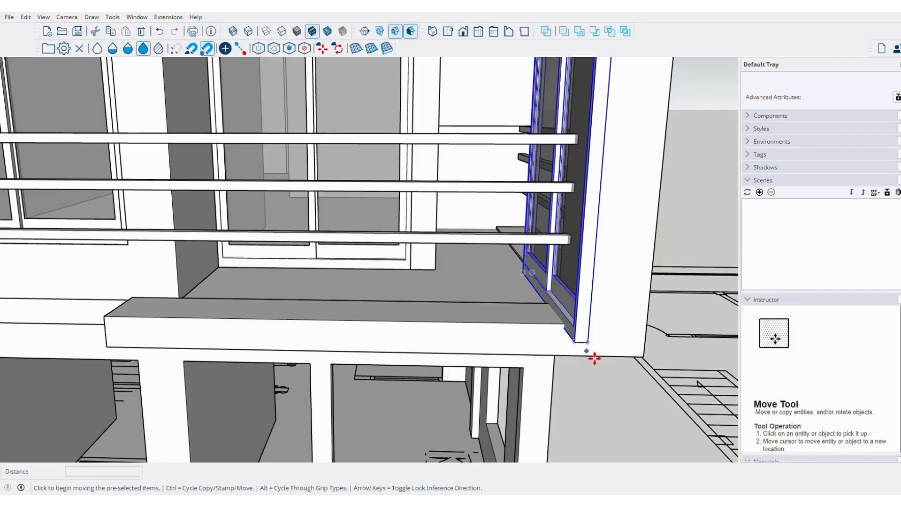
{"action": "left_click", "coordinate": [586, 342]}
{"action": "middle_click_drag", "start_coordinate": [586, 342], "coordinate": [330, 318]}
{"action": "scroll", "coordinate": [324, 312], "scroll_direction": "up", "scroll_amount": 8}
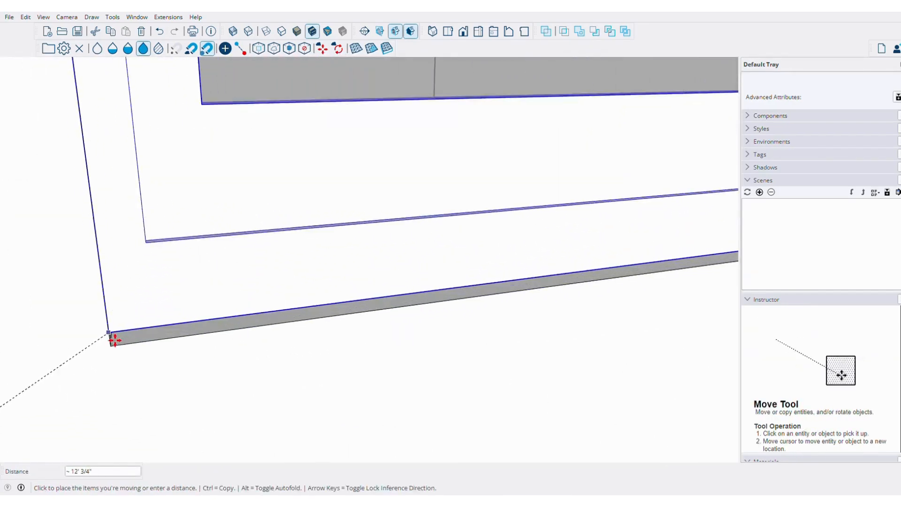
{"action": "middle_click_drag", "start_coordinate": [115, 339], "coordinate": [188, 299]}
{"action": "scroll", "coordinate": [378, 331], "scroll_direction": "down", "scroll_amount": 15}
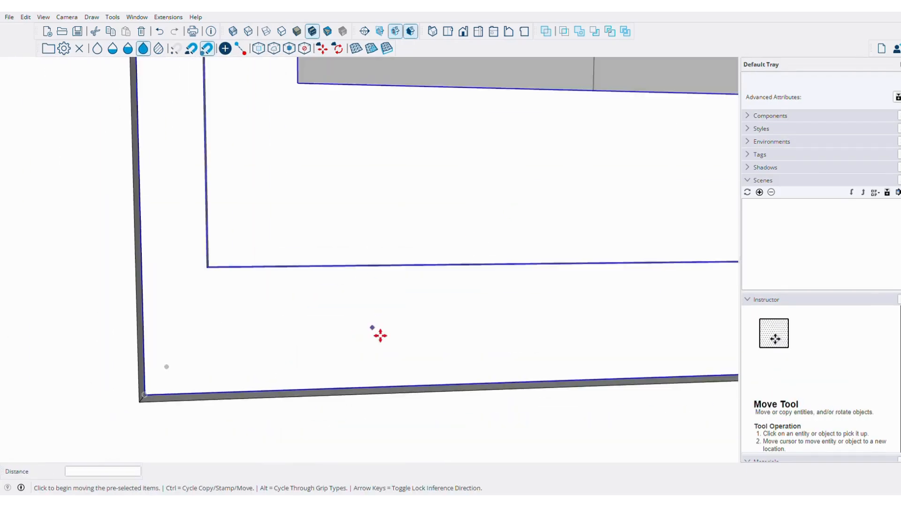
Scale the rotated window to the upper corner of the upper-floor side opening
{"action": "key", "text": "s"}
{"action": "middle_click_drag", "start_coordinate": [524, 228], "coordinate": [410, 315], "text": "shift"}
{"action": "scroll", "coordinate": [410, 316], "scroll_direction": "up", "scroll_amount": 1}
{"action": "scroll", "coordinate": [451, 191], "scroll_direction": "down", "scroll_amount": 6}
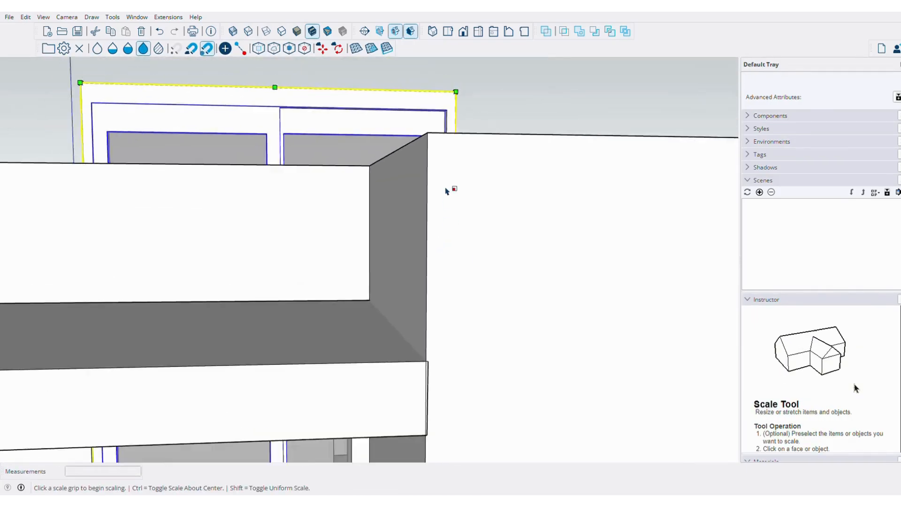
{"action": "scroll", "coordinate": [468, 143], "scroll_direction": "up", "scroll_amount": 6}
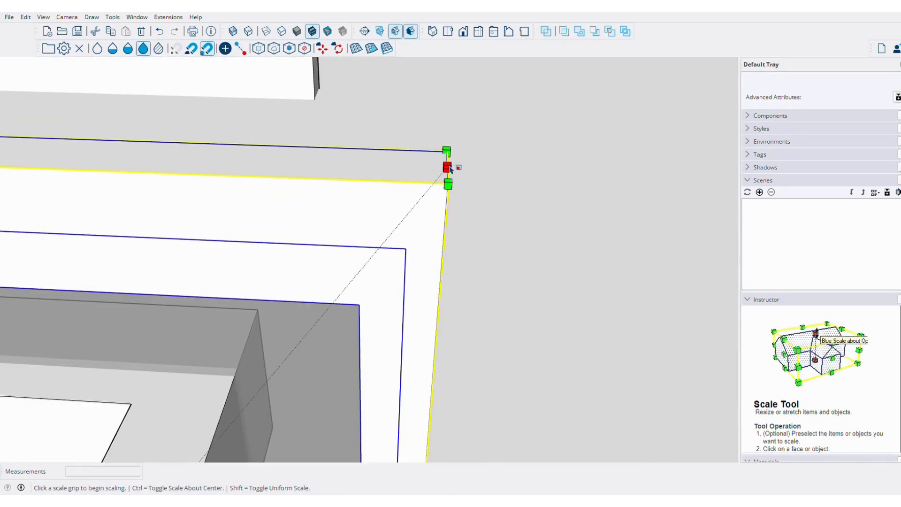
{"action": "middle_click_drag", "start_coordinate": [449, 168], "coordinate": [496, 196]}
{"action": "scroll", "coordinate": [474, 197], "scroll_direction": "up", "scroll_amount": 3}
{"action": "left_click", "coordinate": [500, 201]}
{"action": "key", "text": "space"}
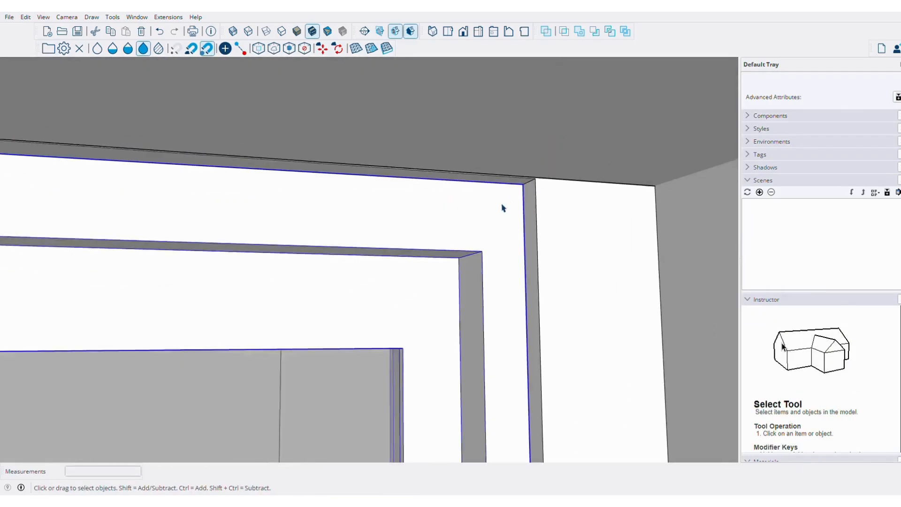
{"action": "scroll", "coordinate": [502, 208], "scroll_direction": "down", "scroll_amount": 10}
{"action": "scroll", "coordinate": [416, 188], "scroll_direction": "up", "scroll_amount": 4}
Paste the door and align its bottom corner with the bottom corner of the ground-floor front doorway nearest the origin
{"action": "middle_click_drag", "start_coordinate": [416, 201], "coordinate": [380, 283]}
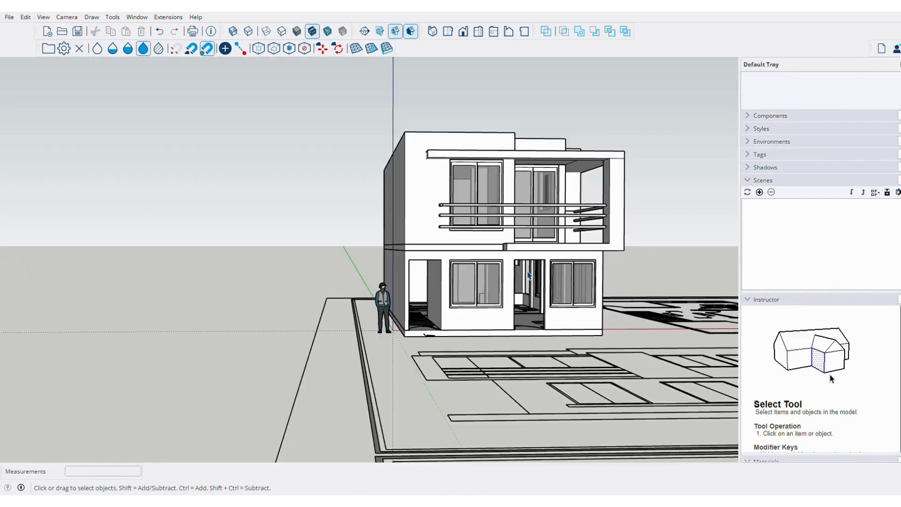
{"action": "middle_click_drag", "start_coordinate": [529, 276], "coordinate": [437, 286]}
{"action": "scroll", "coordinate": [375, 282], "scroll_direction": "down", "scroll_amount": 3}
{"action": "middle_click_drag", "start_coordinate": [357, 305], "coordinate": [352, 385]}
{"action": "middle_click_drag", "start_coordinate": [358, 284], "coordinate": [413, 371]}
{"action": "key", "text": "ctrl+v"}
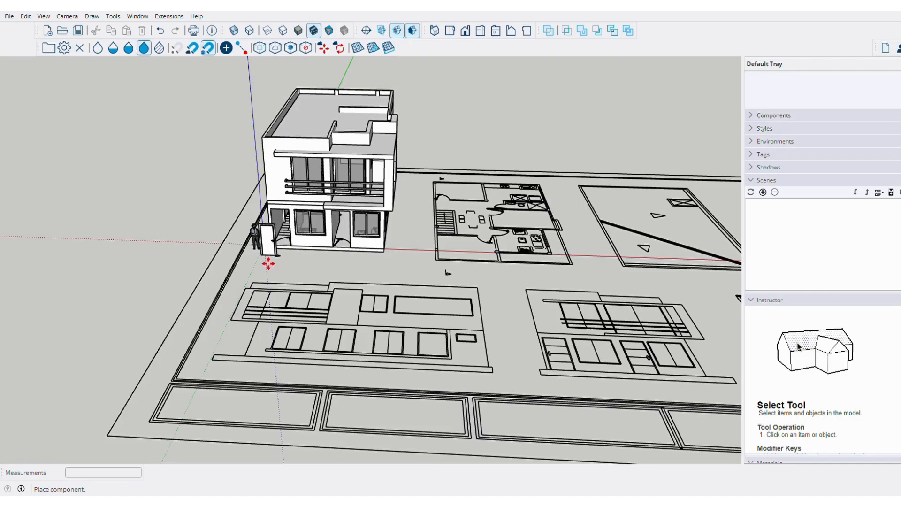
{"action": "scroll", "coordinate": [268, 264], "scroll_direction": "up", "scroll_amount": 10}
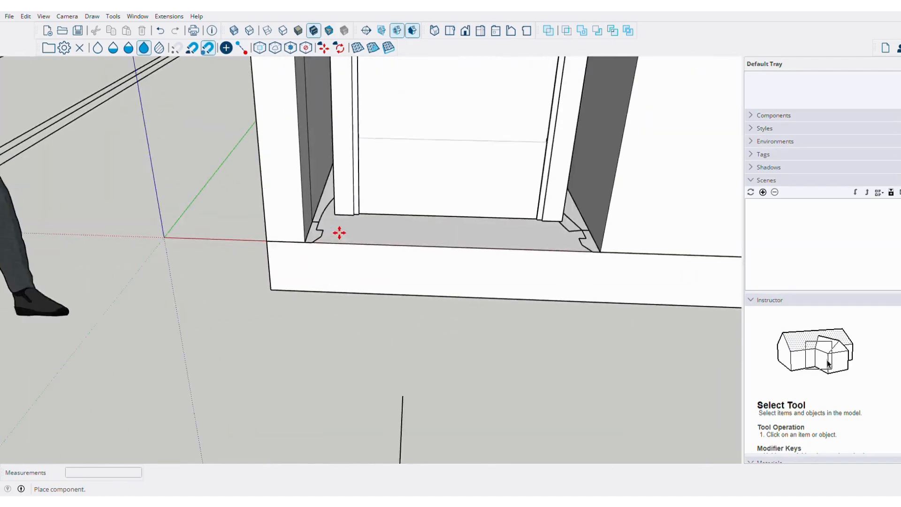
{"action": "middle_click_drag", "start_coordinate": [339, 232], "coordinate": [427, 235]}
{"action": "left_click", "coordinate": [90, 287]}
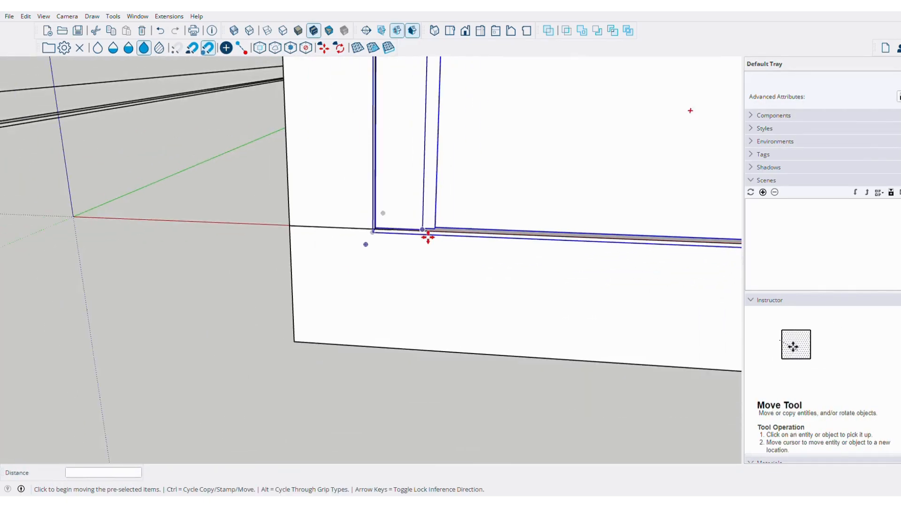
{"action": "scroll", "coordinate": [294, 297], "scroll_direction": "up", "scroll_amount": 5}
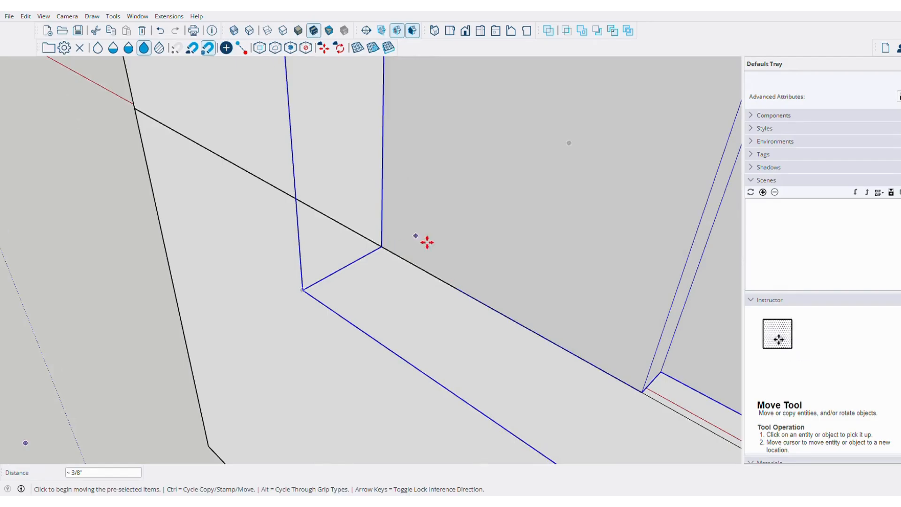
Scale the door to the upper corner of the ground-floor front doorway nearest the origin
{"action": "scroll", "coordinate": [322, 277], "scroll_direction": "down", "scroll_amount": 5}
{"action": "middle_click_drag", "start_coordinate": [406, 303], "coordinate": [480, 266]}
{"action": "scroll", "coordinate": [480, 266], "scroll_direction": "up", "scroll_amount": 2}
{"action": "key", "text": "s"}
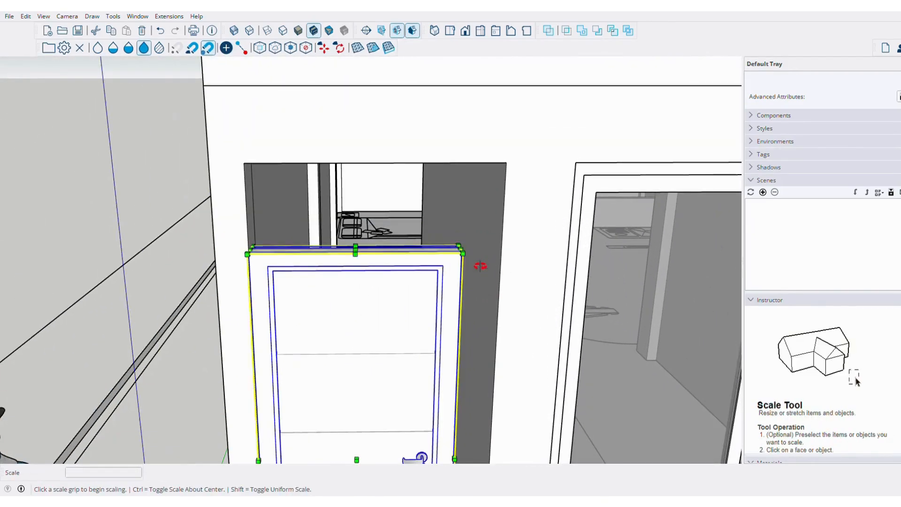
{"action": "left_click", "coordinate": [462, 253]}
{"action": "scroll", "coordinate": [507, 182], "scroll_direction": "down", "scroll_amount": 5}
{"action": "middle_click_drag", "start_coordinate": [506, 182], "coordinate": [372, 264]}
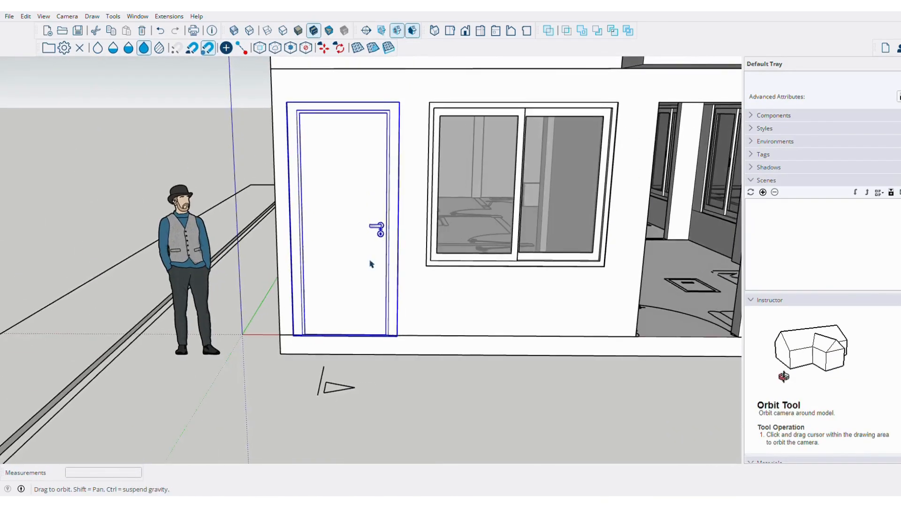
Copy the fitted door by its bottom corner to the bottom corner of the second ground-floor front doorway
{"action": "middle_click_drag", "start_coordinate": [373, 221], "coordinate": [382, 245]}
{"action": "scroll", "coordinate": [382, 245], "scroll_direction": "up", "scroll_amount": 4}
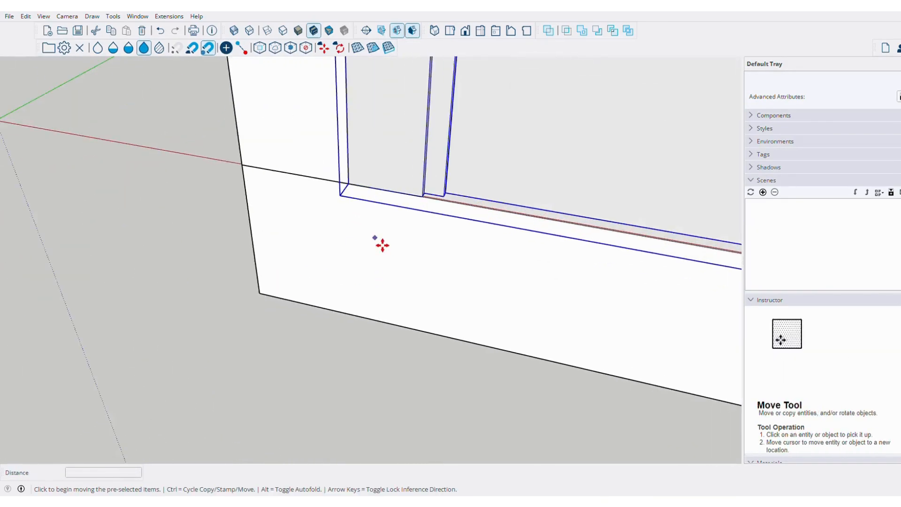
{"action": "scroll", "coordinate": [417, 330], "scroll_direction": "down", "scroll_amount": 5}
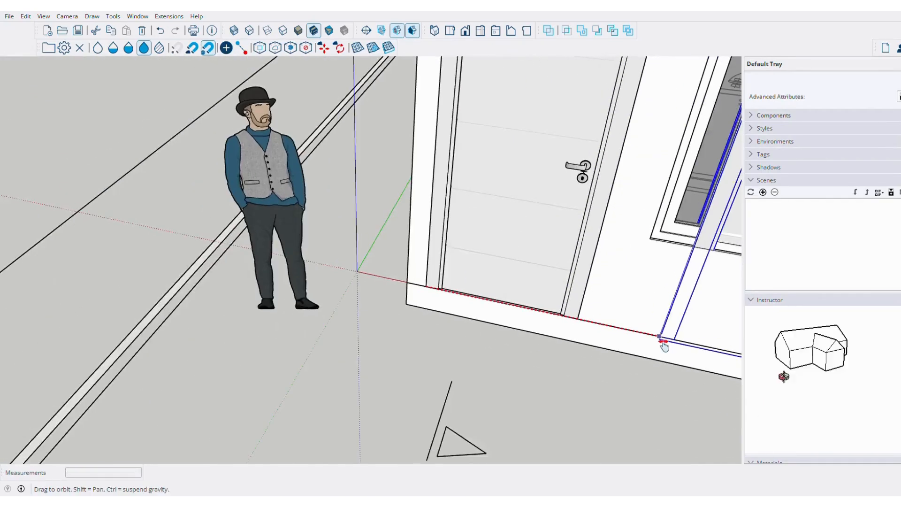
{"action": "middle_click_drag", "start_coordinate": [663, 342], "coordinate": [199, 278], "text": "shift"}
{"action": "scroll", "coordinate": [520, 351], "scroll_direction": "up", "scroll_amount": 4}
{"action": "middle_click_drag", "start_coordinate": [518, 333], "coordinate": [496, 345]}
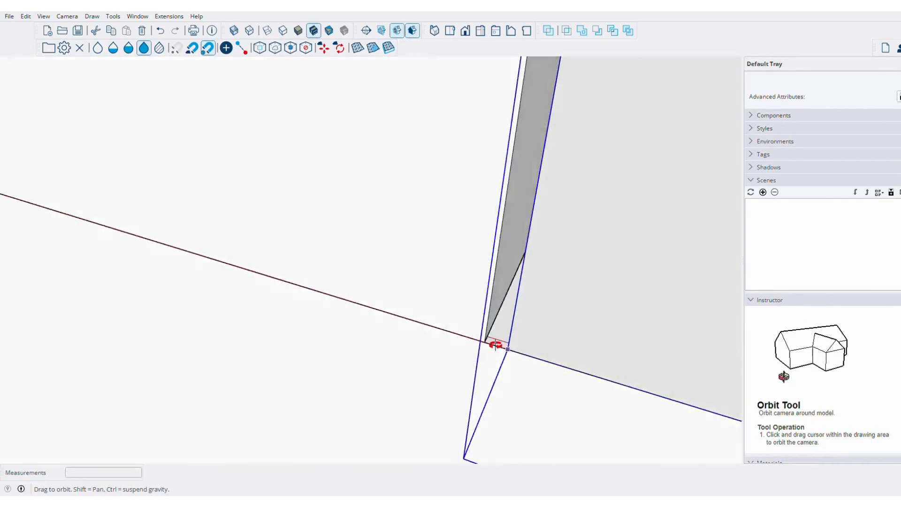
{"action": "left_click", "coordinate": [503, 346]}
Scale the copied door to the upper corner of the second front doorway
{"action": "scroll", "coordinate": [389, 303], "scroll_direction": "down", "scroll_amount": 4}
{"action": "middle_click_drag", "start_coordinate": [389, 302], "coordinate": [485, 247]}
{"action": "scroll", "coordinate": [468, 142], "scroll_direction": "up", "scroll_amount": 3}
{"action": "middle_click_drag", "start_coordinate": [469, 142], "coordinate": [428, 145]}
{"action": "scroll", "coordinate": [498, 259], "scroll_direction": "down", "scroll_amount": 5}
{"action": "scroll", "coordinate": [498, 260], "scroll_direction": "down", "scroll_amount": 3}
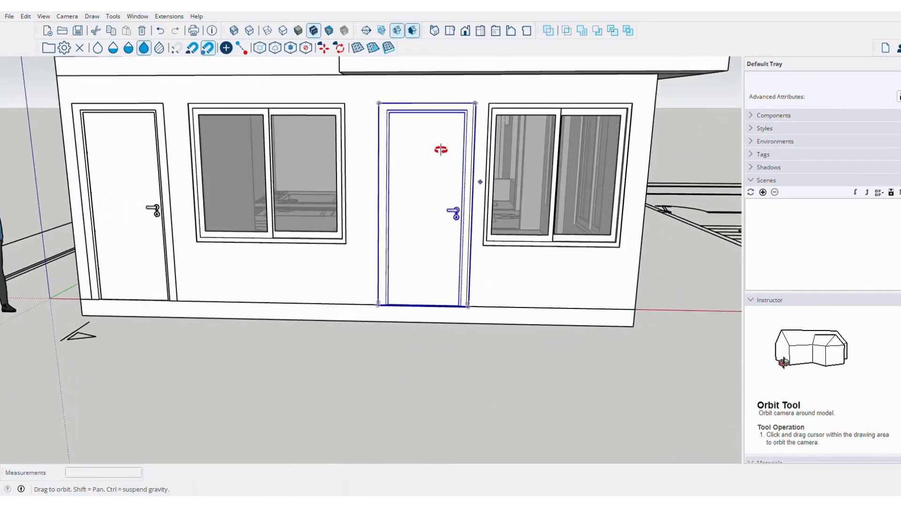
Examine the second front door's base and frame, including from inside its component
{"action": "scroll", "coordinate": [468, 280], "scroll_direction": "down", "scroll_amount": 3}
{"action": "middle_click_drag", "start_coordinate": [469, 280], "coordinate": [515, 277]}
{"action": "scroll", "coordinate": [437, 280], "scroll_direction": "up", "scroll_amount": 5}
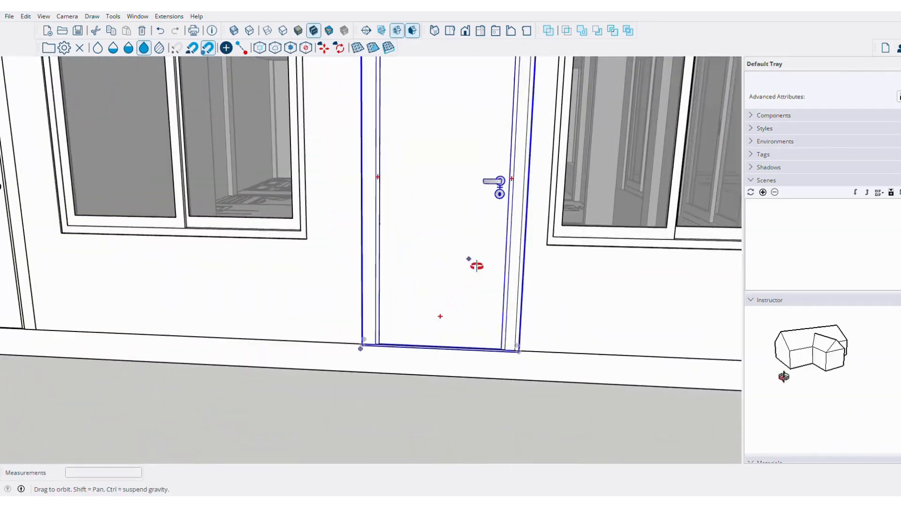
{"action": "middle_click_drag", "start_coordinate": [411, 259], "coordinate": [508, 253]}
{"action": "scroll", "coordinate": [509, 253], "scroll_direction": "down", "scroll_amount": 1}
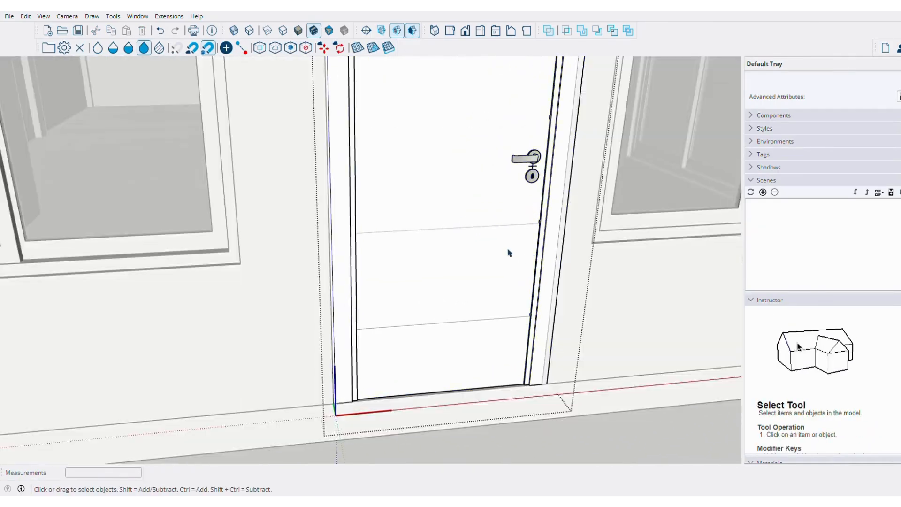
{"action": "scroll", "coordinate": [484, 225], "scroll_direction": "down", "scroll_amount": 5}
{"action": "middle_click_drag", "start_coordinate": [396, 201], "coordinate": [447, 210]}
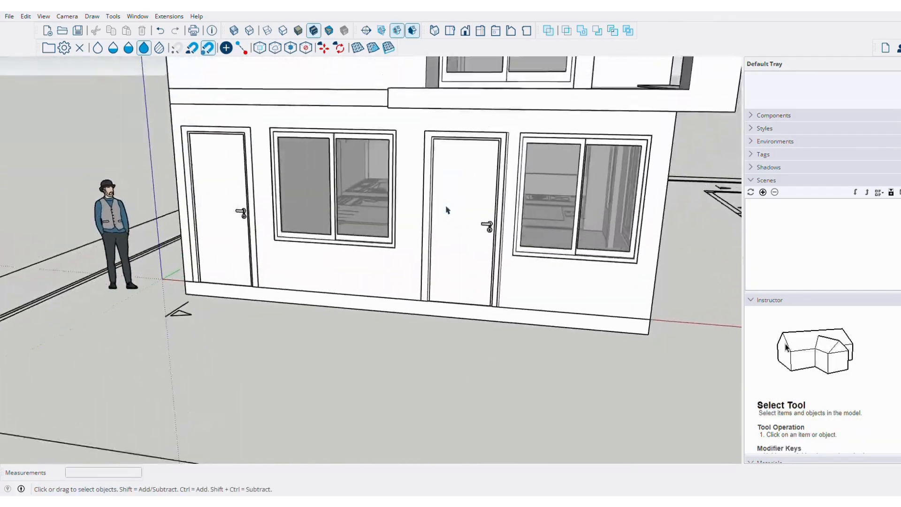
Place the fixed glass window at the empty ground-floor side opening and rotate it parallel to the side wall
{"action": "middle_click_drag", "start_coordinate": [448, 285], "coordinate": [364, 303]}
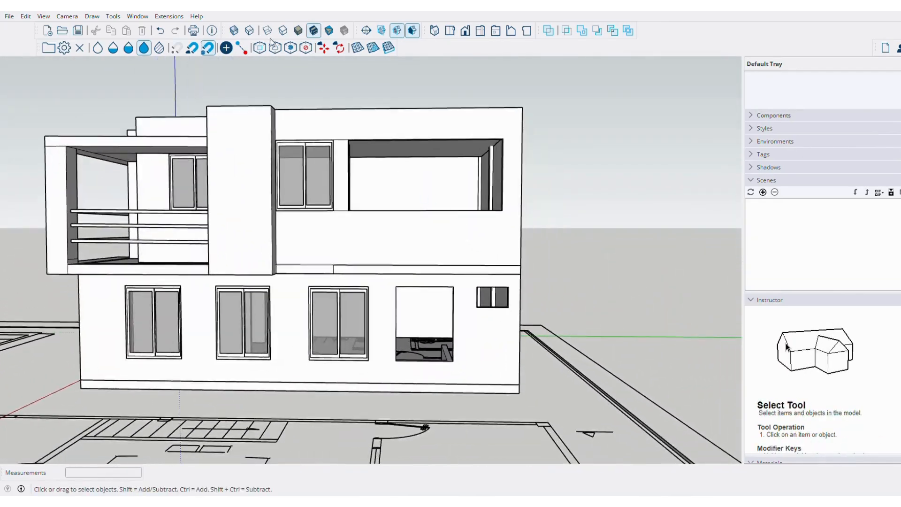
{"action": "scroll", "coordinate": [403, 357], "scroll_direction": "up", "scroll_amount": 3}
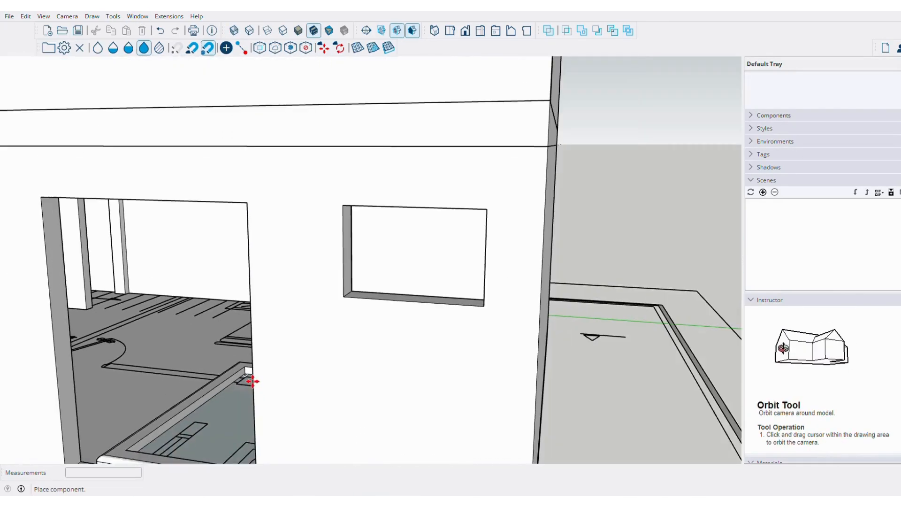
{"action": "middle_click_drag", "start_coordinate": [252, 381], "coordinate": [497, 277]}
{"action": "scroll", "coordinate": [497, 278], "scroll_direction": "up", "scroll_amount": 5}
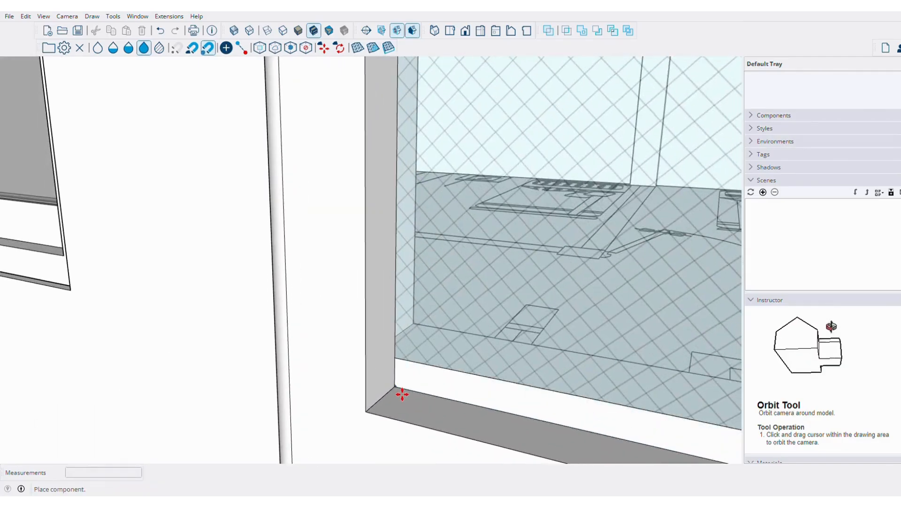
{"action": "left_click", "coordinate": [396, 387]}
{"action": "scroll", "coordinate": [470, 360], "scroll_direction": "down", "scroll_amount": 3}
{"action": "middle_click_drag", "start_coordinate": [471, 360], "coordinate": [366, 342]}
{"action": "scroll", "coordinate": [487, 305], "scroll_direction": "up", "scroll_amount": 4}
{"action": "scroll", "coordinate": [366, 342], "scroll_direction": "down", "scroll_amount": 5}
{"action": "middle_click_drag", "start_coordinate": [455, 336], "coordinate": [563, 366]}
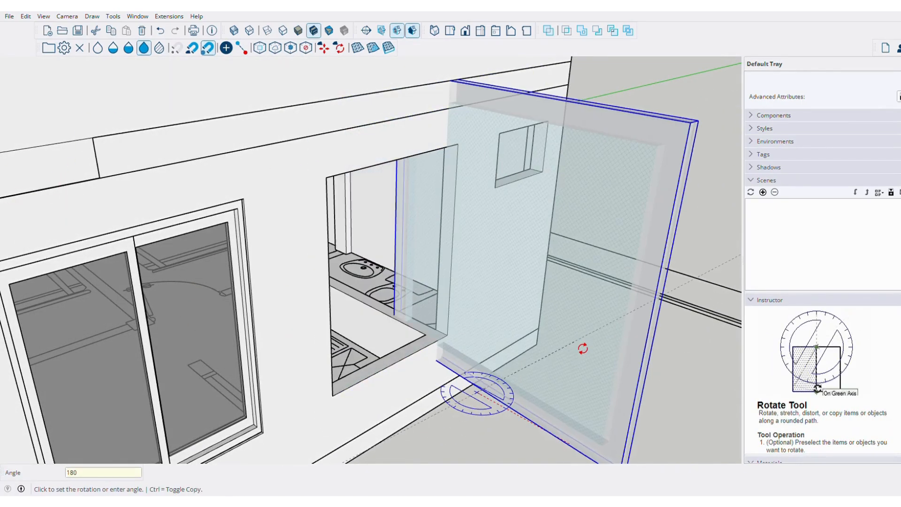
{"action": "key", "text": "space"}
{"action": "scroll", "coordinate": [421, 322], "scroll_direction": "up", "scroll_amount": 6}
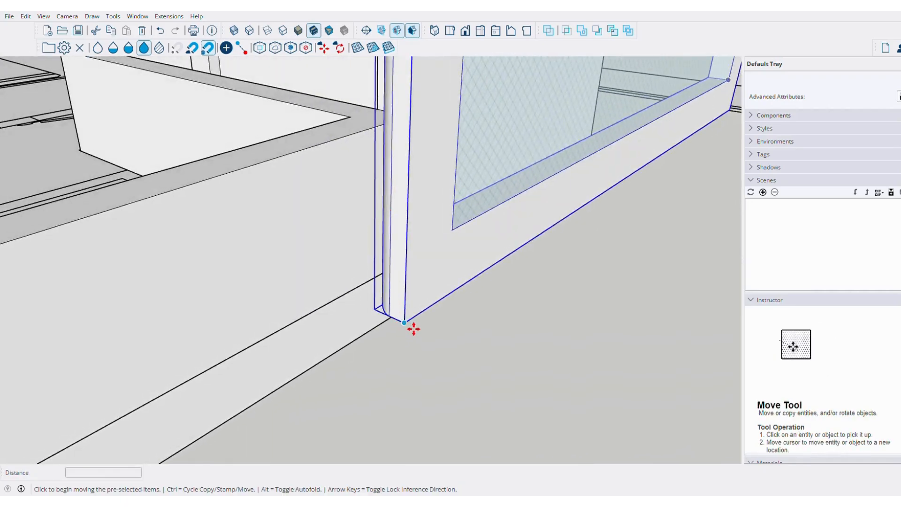
Move the fixed glass window by its bottom corner onto the bottom corner of the ground-floor side opening
{"action": "left_click", "coordinate": [404, 323]}
{"action": "scroll", "coordinate": [107, 190], "scroll_direction": "up", "scroll_amount": 1}
{"action": "mouse_move", "coordinate": [108, 190]}
{"action": "middle_mouse_down"}
{"action": "mouse_move", "coordinate": [123, 244]}
{"action": "mouse_move", "coordinate": [481, 291]}
{"action": "mouse_move", "coordinate": [412, 294]}
{"action": "mouse_move", "coordinate": [408, 311]}
{"action": "middle_mouse_up"}
{"action": "scroll", "coordinate": [480, 291], "scroll_direction": "up", "scroll_amount": 2}
{"action": "left_click", "coordinate": [347, 310]}
{"action": "scroll", "coordinate": [462, 246], "scroll_direction": "down", "scroll_amount": 7}
Scale the fixed glass window to the upper corner of the ground-floor side opening
{"action": "key", "text": "s"}
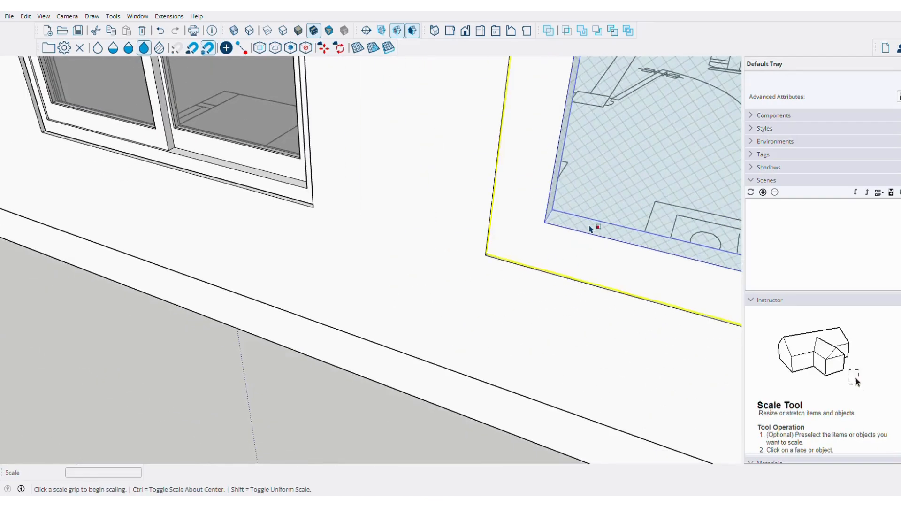
{"action": "scroll", "coordinate": [595, 230], "scroll_direction": "down", "scroll_amount": 3}
{"action": "middle_click_drag", "start_coordinate": [563, 240], "coordinate": [446, 324]}
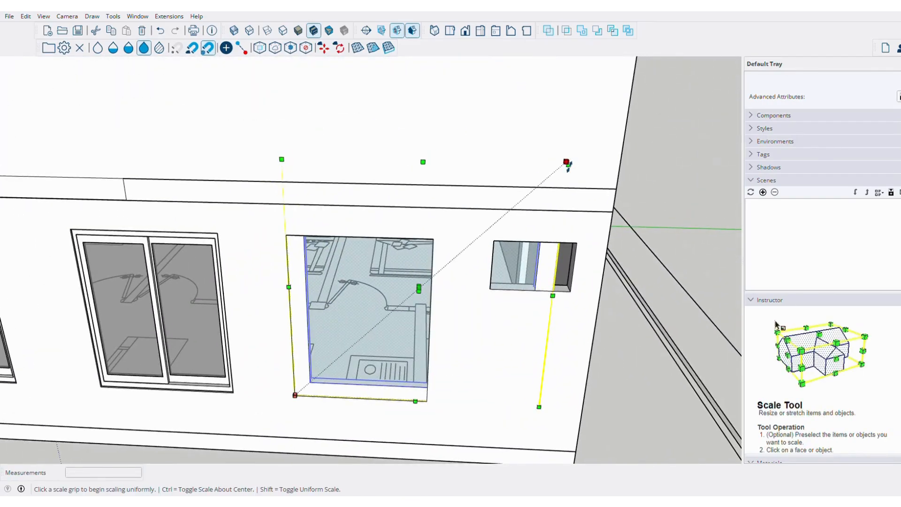
{"action": "scroll", "coordinate": [476, 220], "scroll_direction": "up", "scroll_amount": 8}
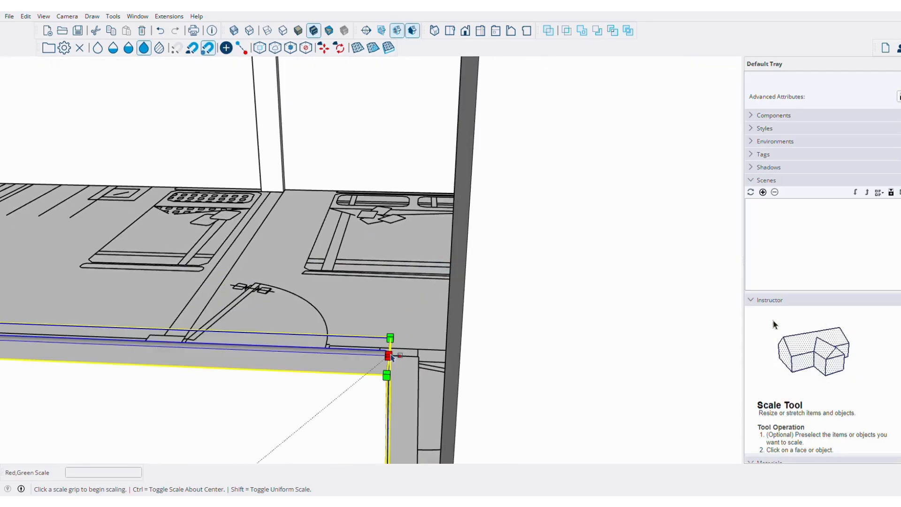
{"action": "middle_click_drag", "start_coordinate": [476, 221], "coordinate": [490, 336]}
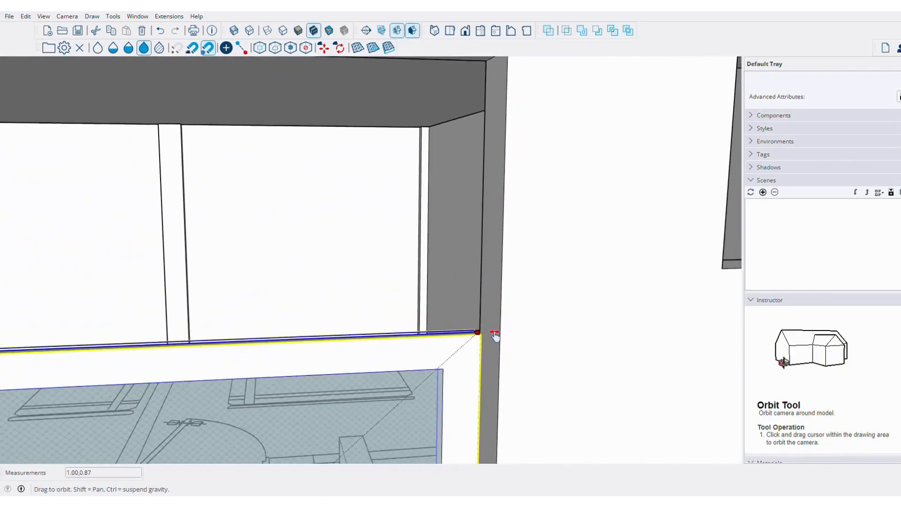
{"action": "left_click", "coordinate": [499, 121]}
{"action": "key", "text": "space"}
{"action": "scroll", "coordinate": [611, 117], "scroll_direction": "down", "scroll_amount": 6}
{"action": "middle_click_drag", "start_coordinate": [612, 117], "coordinate": [495, 296]}
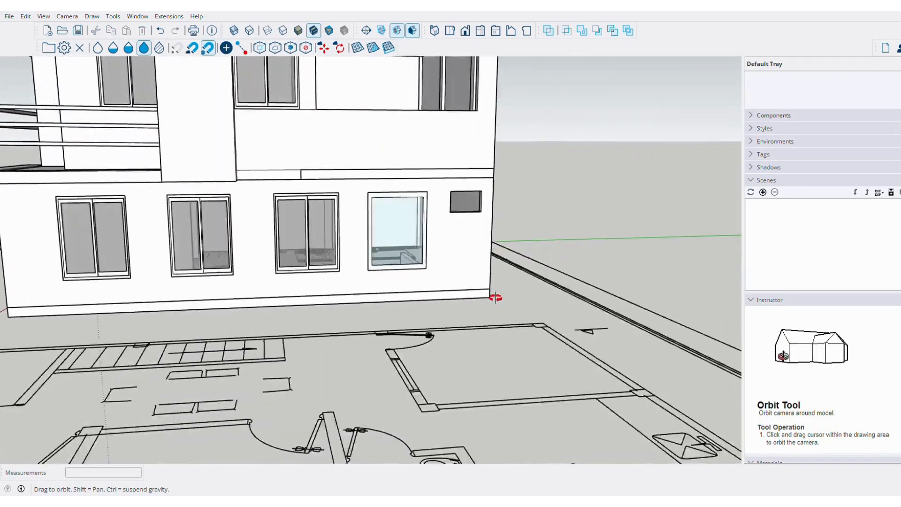
Paste the louvred window at the large upper-floor side opening and rotate it parallel to the side wall
{"action": "scroll", "coordinate": [396, 149], "scroll_direction": "up", "scroll_amount": 2}
{"action": "scroll", "coordinate": [397, 149], "scroll_direction": "down", "scroll_amount": 3}
{"action": "middle_click_drag", "start_coordinate": [397, 149], "coordinate": [441, 328]}
{"action": "scroll", "coordinate": [503, 238], "scroll_direction": "up", "scroll_amount": 3}
{"action": "scroll", "coordinate": [440, 328], "scroll_direction": "down", "scroll_amount": 2}
{"action": "key", "text": "ctrl+v"}
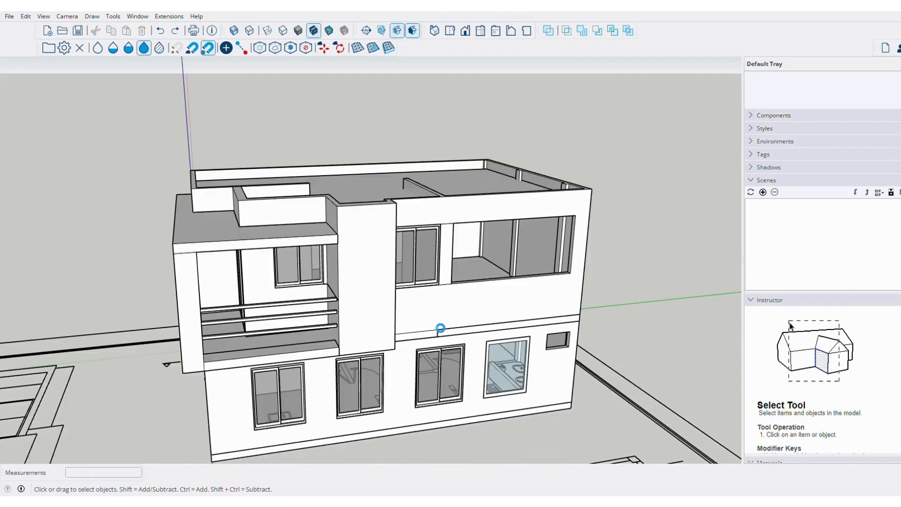
{"action": "scroll", "coordinate": [475, 286], "scroll_direction": "up", "scroll_amount": 2}
{"action": "scroll", "coordinate": [476, 290], "scroll_direction": "up", "scroll_amount": 5}
{"action": "scroll", "coordinate": [420, 234], "scroll_direction": "down", "scroll_amount": 4}
{"action": "middle_click_drag", "start_coordinate": [421, 233], "coordinate": [87, 167]}
{"action": "scroll", "coordinate": [316, 318], "scroll_direction": "up", "scroll_amount": 4}
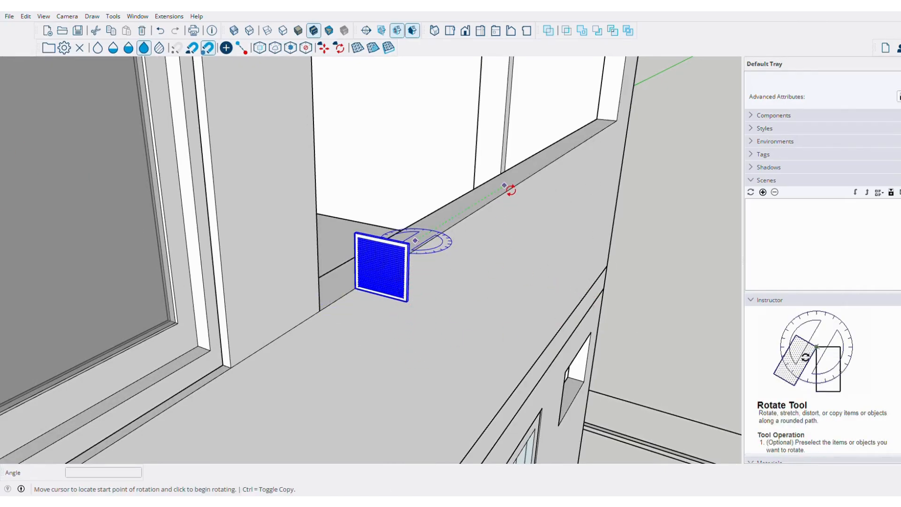
{"action": "left_click", "coordinate": [548, 273]}
Move the louvred window by its bottom corner onto the bottom corner of the large upper-floor side opening
{"action": "scroll", "coordinate": [306, 342], "scroll_direction": "up", "scroll_amount": 6}
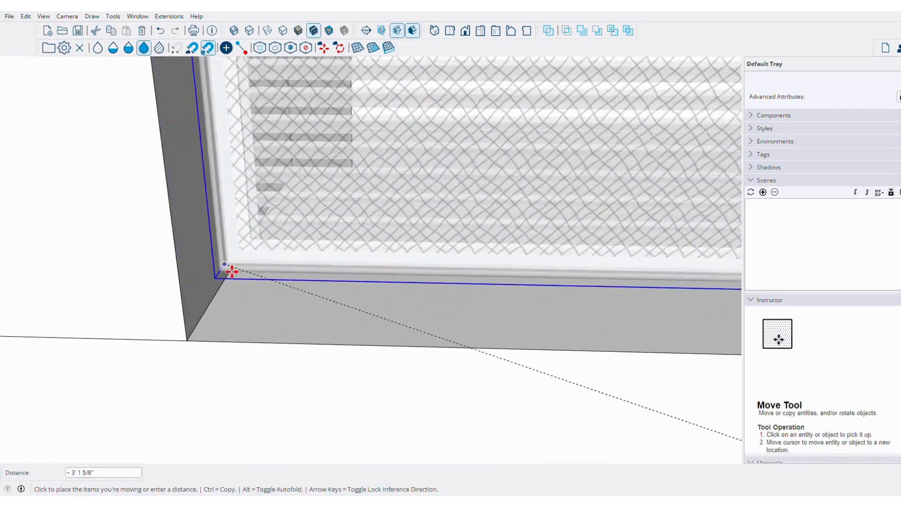
{"action": "key", "text": "Escape"}
{"action": "middle_click_drag", "start_coordinate": [232, 271], "coordinate": [261, 356]}
{"action": "scroll", "coordinate": [248, 324], "scroll_direction": "up", "scroll_amount": 3}
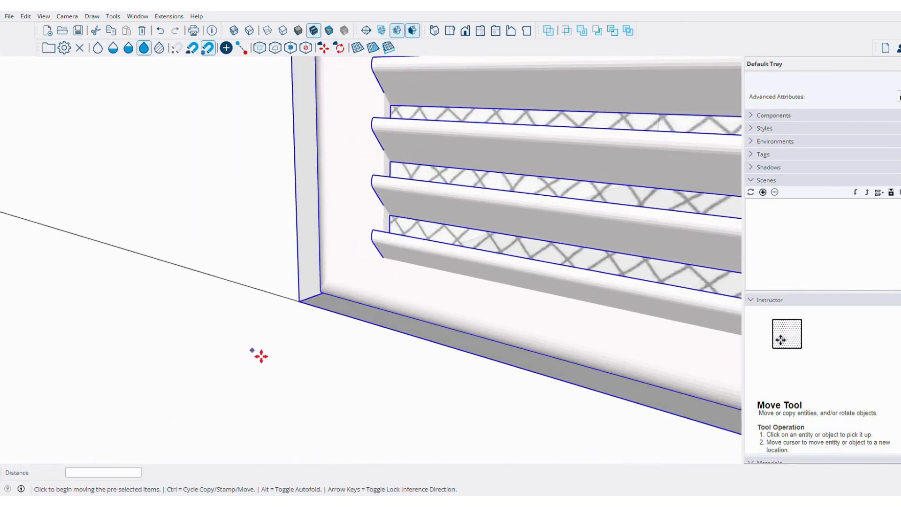
{"action": "left_click", "coordinate": [326, 299]}
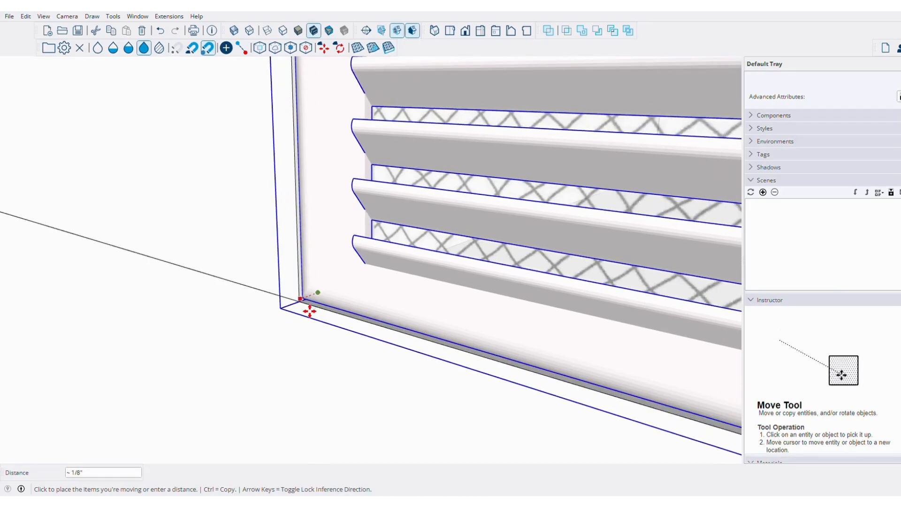
{"action": "left_click", "coordinate": [309, 311]}
{"action": "middle_click_drag", "start_coordinate": [310, 311], "coordinate": [422, 314]}
{"action": "scroll", "coordinate": [324, 315], "scroll_direction": "up", "scroll_amount": 4}
{"action": "left_click", "coordinate": [323, 295]}
{"action": "left_click", "coordinate": [306, 304]}
{"action": "scroll", "coordinate": [381, 282], "scroll_direction": "down", "scroll_amount": 4}
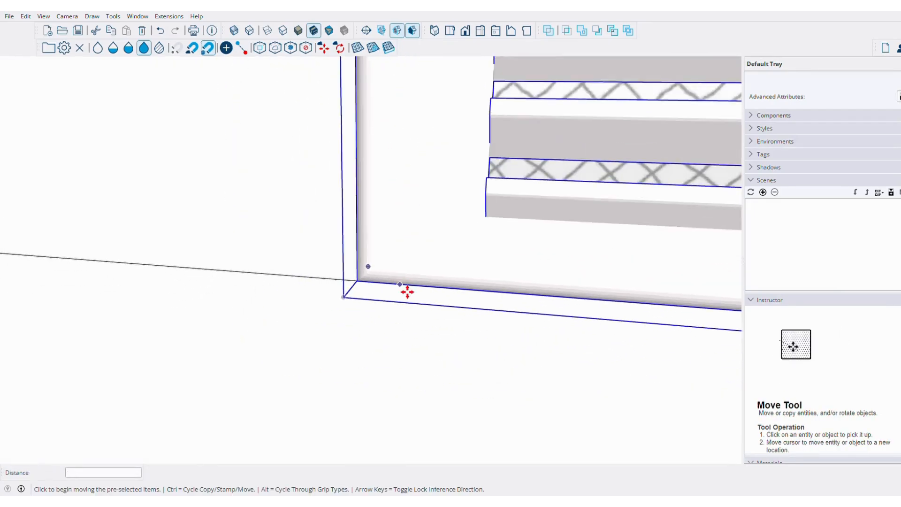
Scale the louvred window to the upper corner of the large upper-floor side opening
{"action": "scroll", "coordinate": [418, 308], "scroll_direction": "down", "scroll_amount": 5}
{"action": "middle_click_drag", "start_coordinate": [398, 380], "coordinate": [485, 290]}
{"action": "scroll", "coordinate": [440, 234], "scroll_direction": "down", "scroll_amount": 4}
{"action": "key", "text": "s"}
{"action": "scroll", "coordinate": [488, 211], "scroll_direction": "up", "scroll_amount": 5}
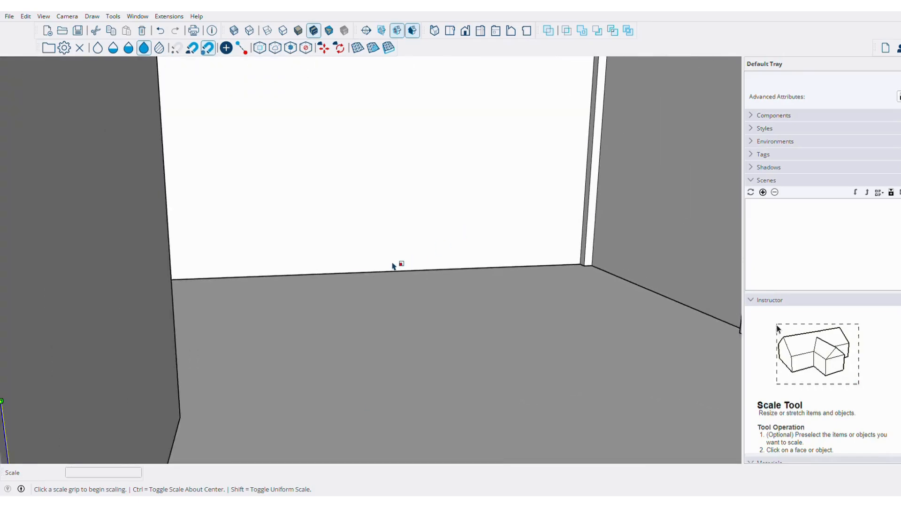
{"action": "scroll", "coordinate": [393, 266], "scroll_direction": "down", "scroll_amount": 5}
{"action": "middle_click_drag", "start_coordinate": [393, 265], "coordinate": [406, 319]}
{"action": "scroll", "coordinate": [417, 240], "scroll_direction": "up", "scroll_amount": 2}
{"action": "scroll", "coordinate": [431, 237], "scroll_direction": "up", "scroll_amount": 4}
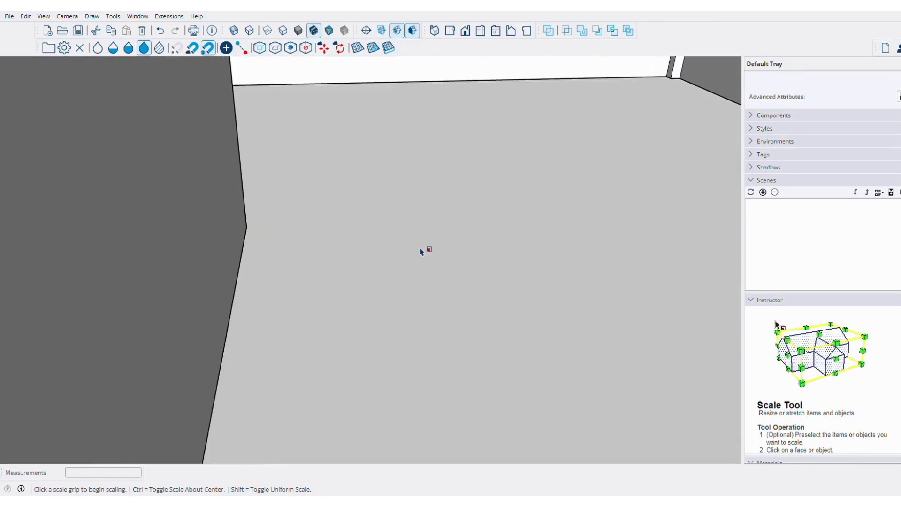
{"action": "scroll", "coordinate": [421, 249], "scroll_direction": "down", "scroll_amount": 2}
{"action": "left_click", "coordinate": [438, 267]}
{"action": "scroll", "coordinate": [515, 235], "scroll_direction": "down", "scroll_amount": 6}
{"action": "middle_click_drag", "start_coordinate": [514, 235], "coordinate": [516, 214]}
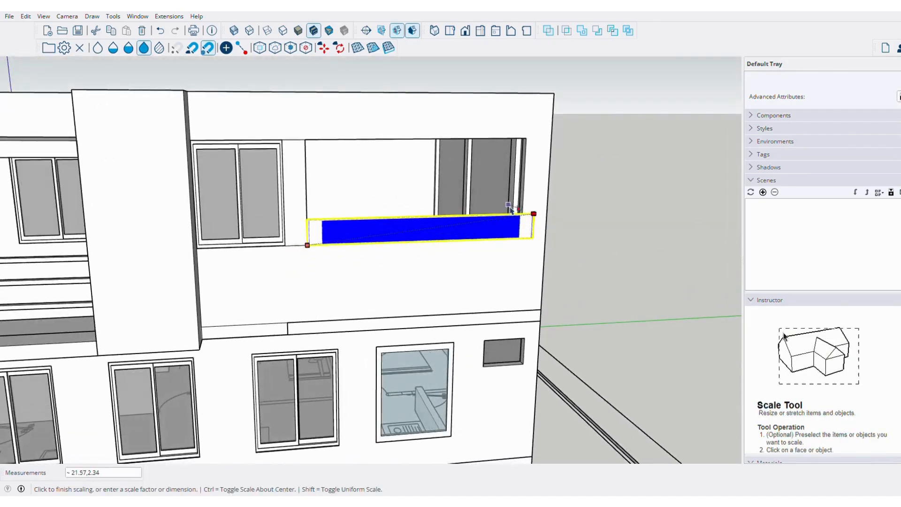
{"action": "scroll", "coordinate": [516, 214], "scroll_direction": "up", "scroll_amount": 5}
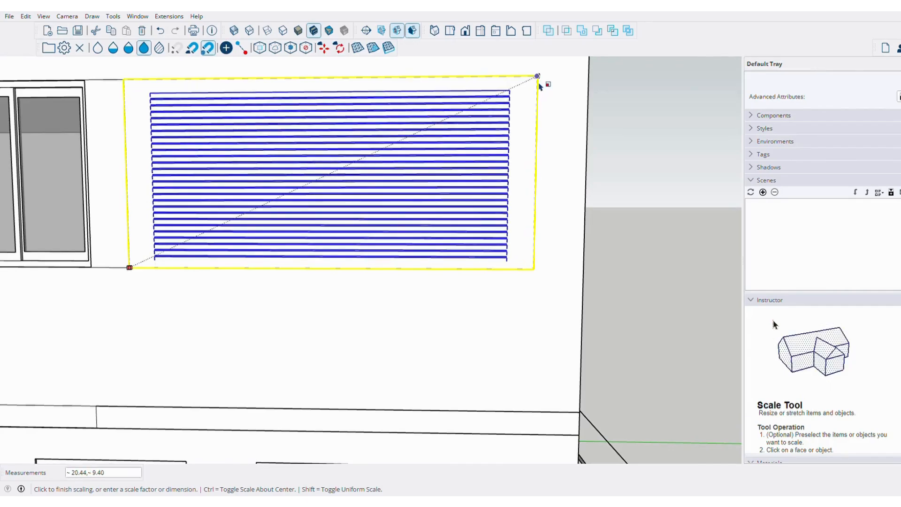
{"action": "left_click", "coordinate": [539, 83]}
Examine the louvred window's fit in the opening and its frame geometry inside the component
{"action": "scroll", "coordinate": [561, 211], "scroll_direction": "down", "scroll_amount": 3}
{"action": "middle_click_drag", "start_coordinate": [561, 211], "coordinate": [618, 187]}
{"action": "key", "text": "space"}
{"action": "left_click", "coordinate": [618, 186]}
{"action": "middle_click_drag", "start_coordinate": [412, 192], "coordinate": [514, 191]}
{"action": "scroll", "coordinate": [469, 219], "scroll_direction": "down", "scroll_amount": 3}
{"action": "middle_click_drag", "start_coordinate": [469, 219], "coordinate": [377, 219]}
{"action": "scroll", "coordinate": [452, 227], "scroll_direction": "up", "scroll_amount": 5}
{"action": "left_click", "coordinate": [385, 201]}
{"action": "double_click", "coordinate": [366, 253]}
{"action": "left_click", "coordinate": [366, 253]}
{"action": "middle_click_drag", "start_coordinate": [366, 253], "coordinate": [464, 260]}
{"action": "scroll", "coordinate": [373, 237], "scroll_direction": "up", "scroll_amount": 3}
{"action": "left_click", "coordinate": [359, 201]}
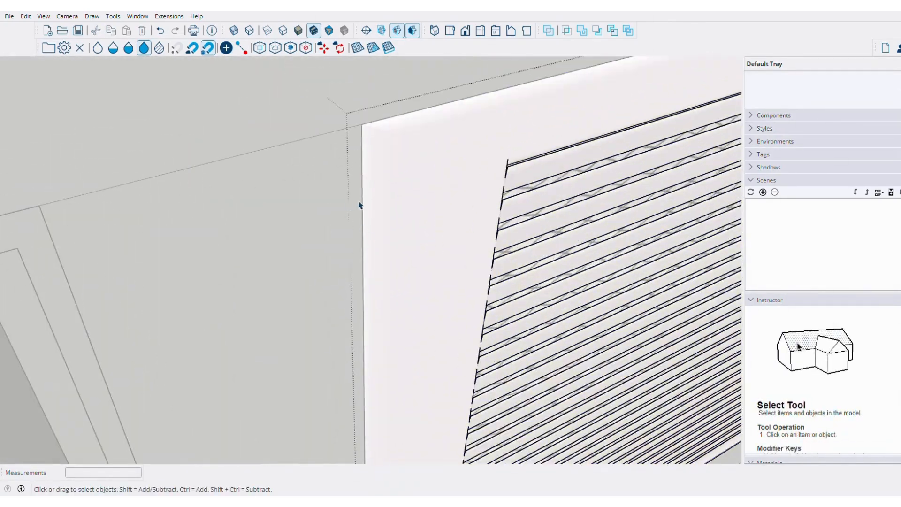
{"action": "scroll", "coordinate": [358, 189], "scroll_direction": "down", "scroll_amount": 3}
{"action": "middle_click_drag", "start_coordinate": [358, 189], "coordinate": [380, 223]}
{"action": "scroll", "coordinate": [378, 175], "scroll_direction": "down", "scroll_amount": 2}
{"action": "scroll", "coordinate": [354, 203], "scroll_direction": "down", "scroll_amount": 4}
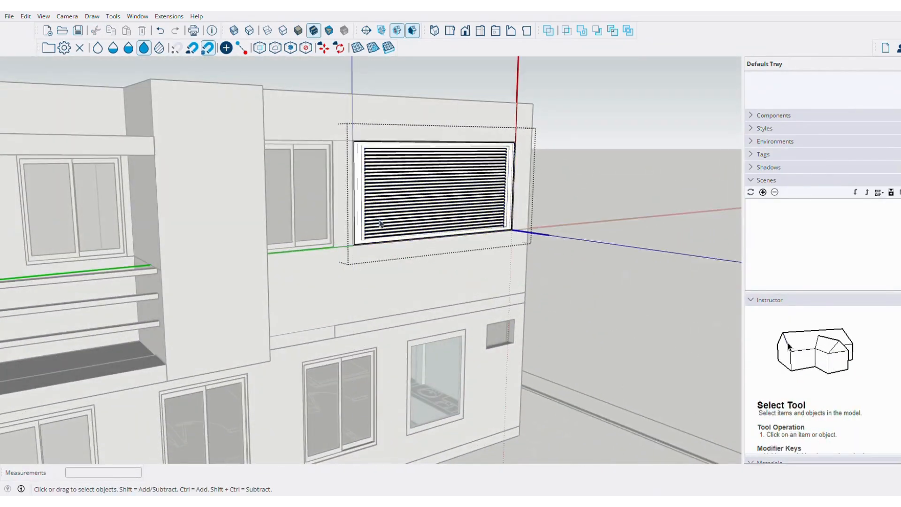
Try to narrow the louvred window from its side nearest the adjacent sliding window
{"action": "key", "text": "Escape"}
{"action": "left_click", "coordinate": [382, 237]}
{"action": "key", "text": "s"}
{"action": "scroll", "coordinate": [383, 238], "scroll_direction": "up", "scroll_amount": 2}
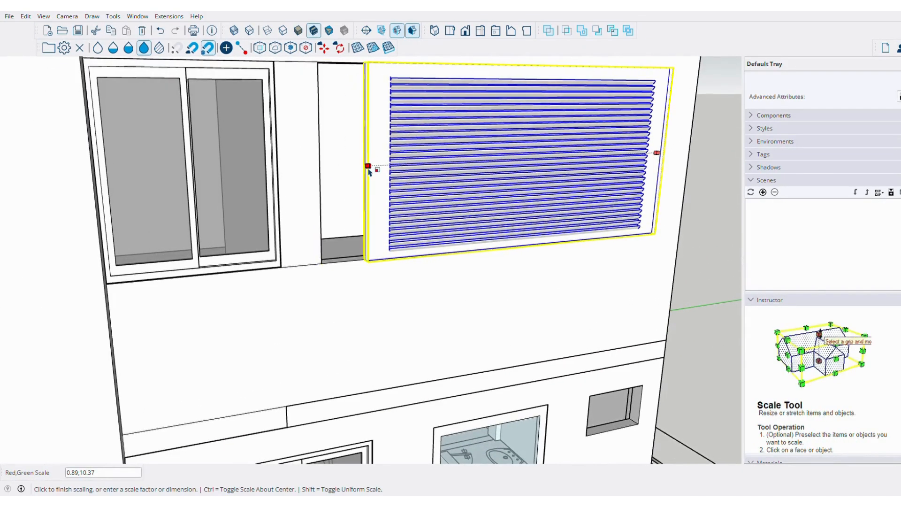
{"action": "left_click", "coordinate": [368, 169]}
{"action": "scroll", "coordinate": [361, 182], "scroll_direction": "up", "scroll_amount": 3}
{"action": "key", "text": "space"}
{"action": "double_click", "coordinate": [373, 184]}
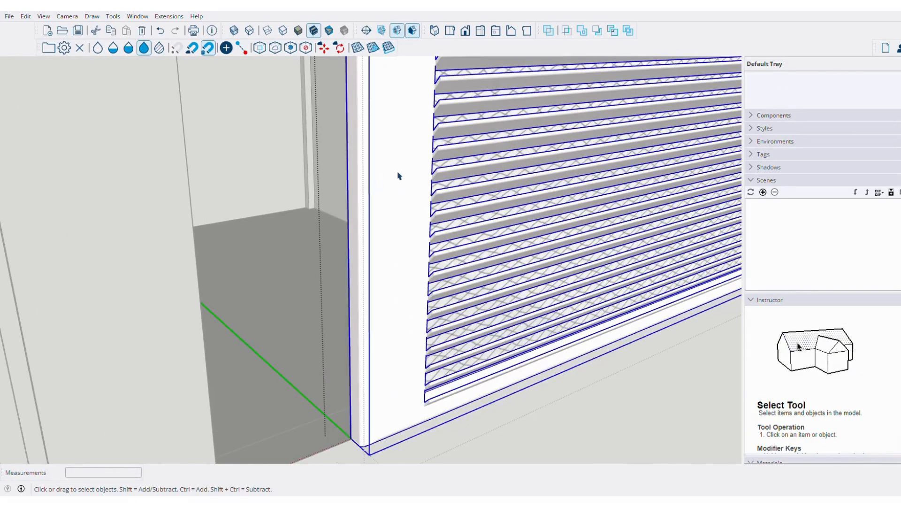
{"action": "middle_click_drag", "start_coordinate": [366, 189], "coordinate": [367, 290]}
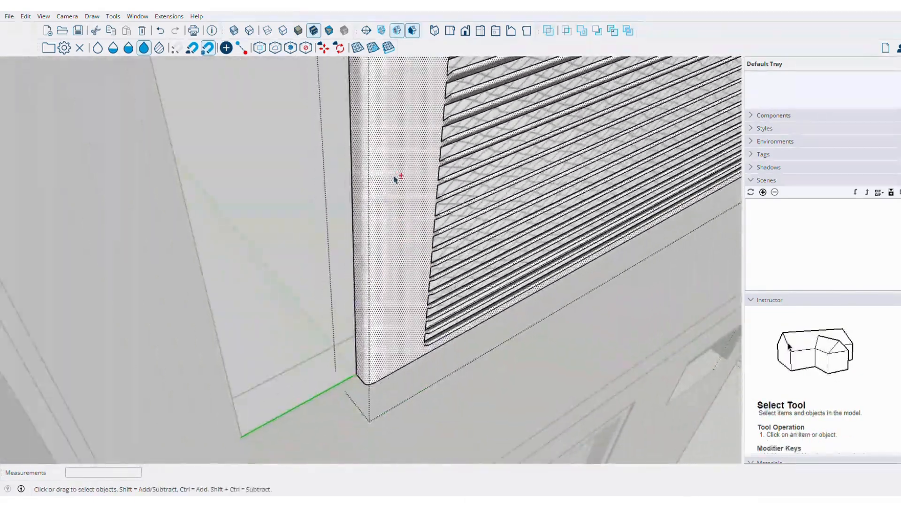
{"action": "scroll", "coordinate": [395, 179], "scroll_direction": "down", "scroll_amount": 6}
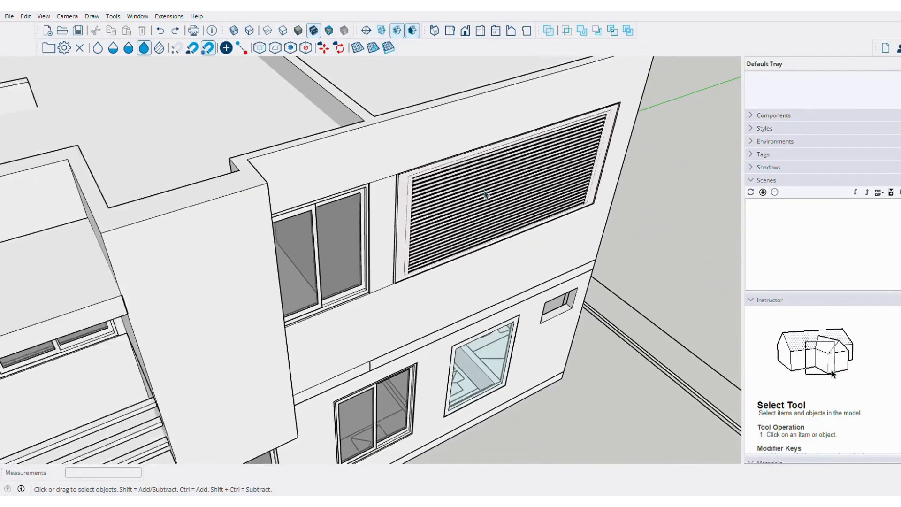
Copy the large louvred window by its bottom corner onto the bottom corner of the small ground-floor side opening
{"action": "scroll", "coordinate": [485, 194], "scroll_direction": "down", "scroll_amount": 2}
{"action": "middle_click_drag", "start_coordinate": [486, 194], "coordinate": [338, 178]}
{"action": "scroll", "coordinate": [537, 219], "scroll_direction": "up", "scroll_amount": 3}
{"action": "left_click", "coordinate": [338, 178]}
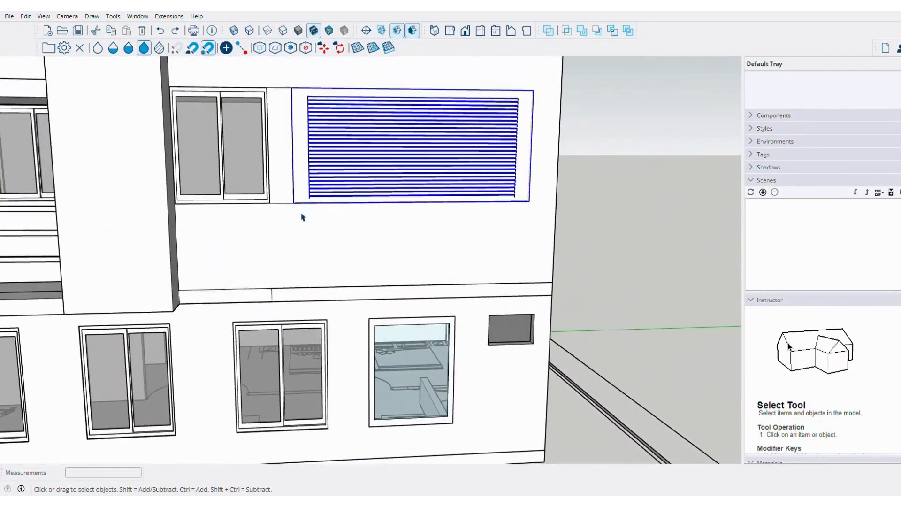
{"action": "scroll", "coordinate": [299, 210], "scroll_direction": "up", "scroll_amount": 3}
{"action": "key", "text": "m"}
{"action": "left_click", "coordinate": [290, 198]}
{"action": "key", "text": "ctrl"}
{"action": "middle_click_drag", "start_coordinate": [543, 404], "coordinate": [400, 206], "text": "shift"}
{"action": "scroll", "coordinate": [492, 254], "scroll_direction": "up", "scroll_amount": 7}
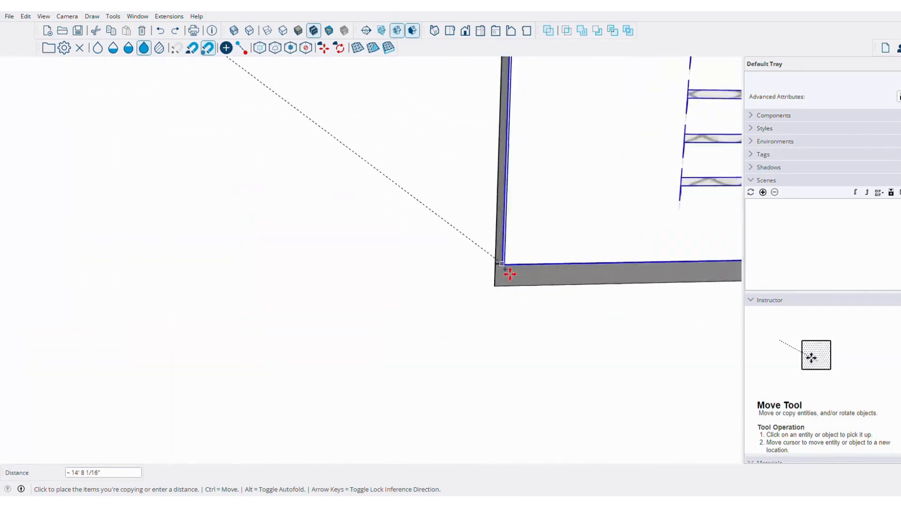
{"action": "left_click", "coordinate": [499, 299]}
Scale the copied louvred window down to the upper corner of the small ground-floor side opening
{"action": "scroll", "coordinate": [610, 244], "scroll_direction": "down", "scroll_amount": 8}
{"action": "middle_click_drag", "start_coordinate": [644, 230], "coordinate": [454, 307]}
{"action": "key", "text": "s"}
{"action": "scroll", "coordinate": [439, 277], "scroll_direction": "up", "scroll_amount": 3}
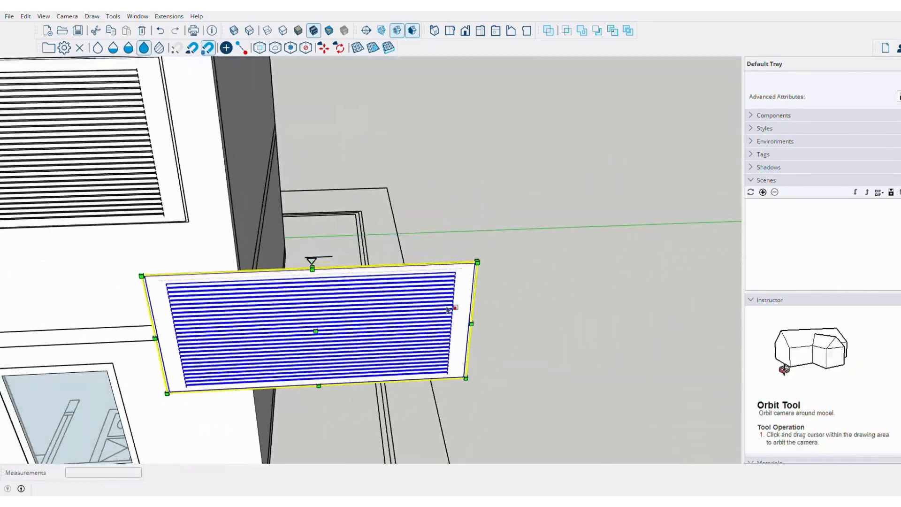
{"action": "scroll", "coordinate": [483, 276], "scroll_direction": "up", "scroll_amount": 6}
{"action": "scroll", "coordinate": [457, 155], "scroll_direction": "down", "scroll_amount": 4}
{"action": "middle_click_drag", "start_coordinate": [424, 197], "coordinate": [417, 206]}
{"action": "scroll", "coordinate": [593, 257], "scroll_direction": "up", "scroll_amount": 5}
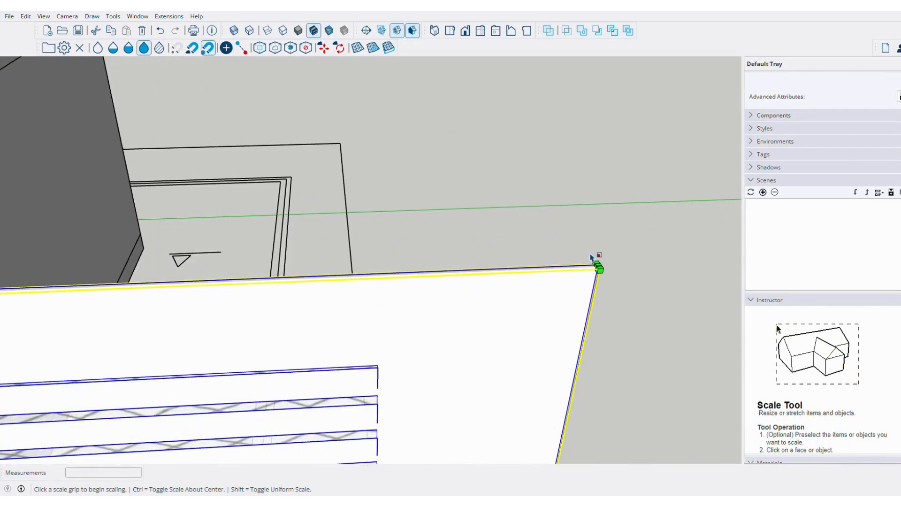
{"action": "scroll", "coordinate": [391, 315], "scroll_direction": "down", "scroll_amount": 4}
{"action": "middle_click_drag", "start_coordinate": [197, 338], "coordinate": [539, 196], "text": "shift"}
{"action": "scroll", "coordinate": [483, 251], "scroll_direction": "up", "scroll_amount": 6}
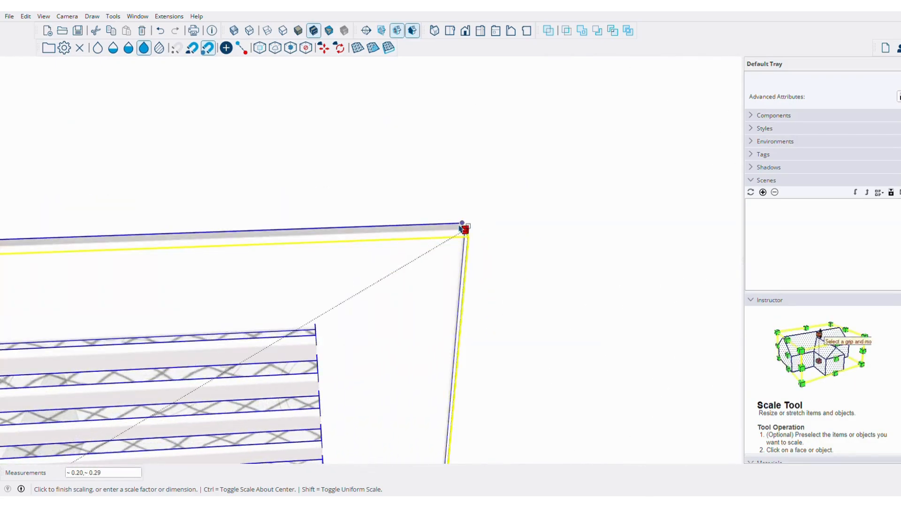
{"action": "left_click", "coordinate": [460, 228]}
Move the scaled louvred window by its bottom corner to sit in line with the small opening's wall corner
{"action": "scroll", "coordinate": [458, 206], "scroll_direction": "down", "scroll_amount": 6}
{"action": "middle_click_drag", "start_coordinate": [425, 235], "coordinate": [530, 286]}
{"action": "middle_click_drag", "start_coordinate": [257, 356], "coordinate": [306, 212], "text": "shift"}
{"action": "scroll", "coordinate": [336, 312], "scroll_direction": "up", "scroll_amount": 6}
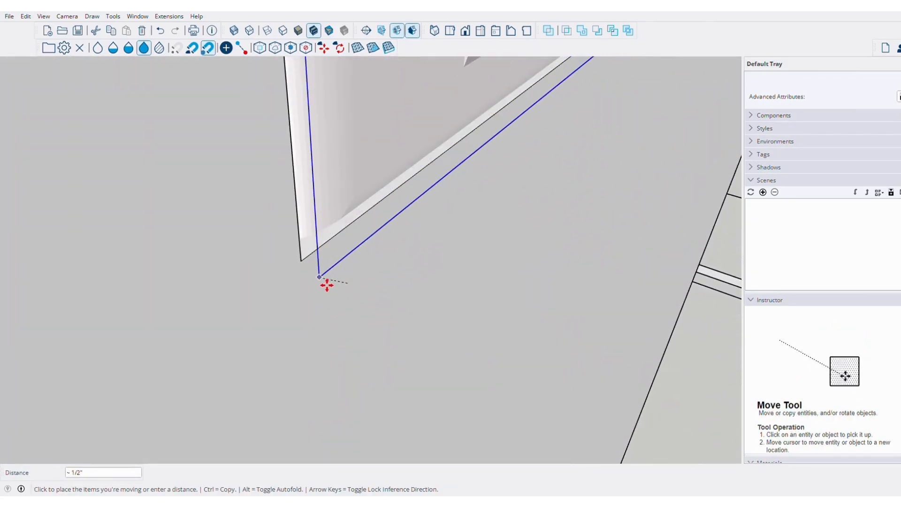
{"action": "left_click", "coordinate": [328, 280]}
{"action": "middle_click_drag", "start_coordinate": [366, 277], "coordinate": [202, 284]}
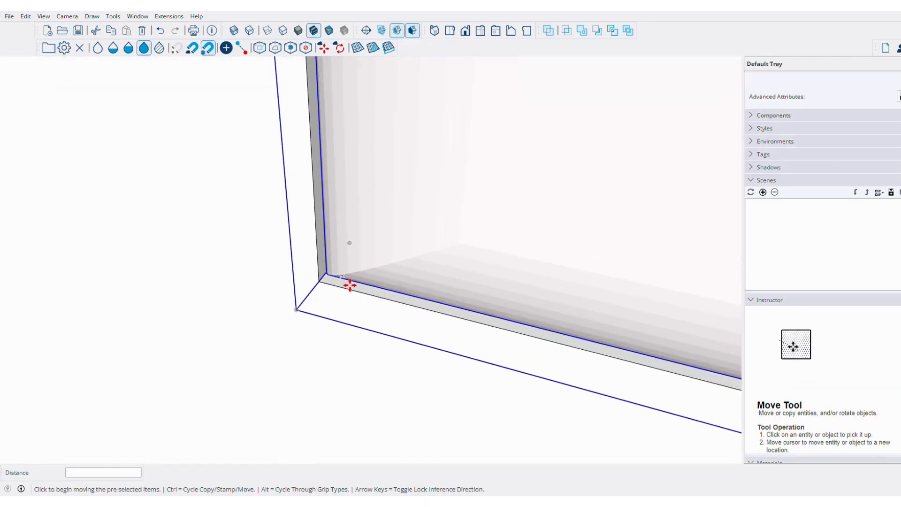
{"action": "left_click", "coordinate": [319, 281]}
{"action": "scroll", "coordinate": [460, 263], "scroll_direction": "down", "scroll_amount": 6}
Examine the fitted small louvred window on the side wall and the doors and windows of the front facade
{"action": "key", "text": "space"}
{"action": "middle_click_drag", "start_coordinate": [438, 244], "coordinate": [575, 206]}
{"action": "scroll", "coordinate": [575, 204], "scroll_direction": "down", "scroll_amount": 8}
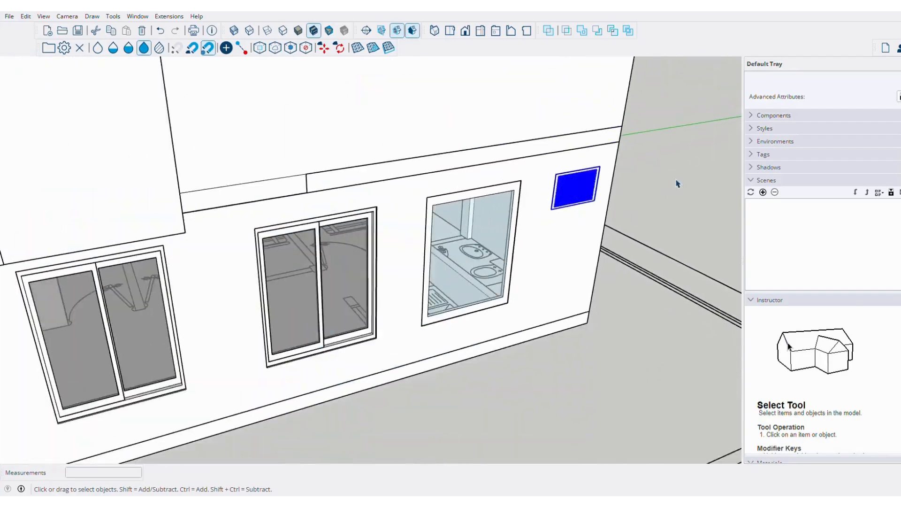
{"action": "left_click", "coordinate": [677, 183]}
{"action": "middle_click_drag", "start_coordinate": [521, 218], "coordinate": [470, 293]}
{"action": "scroll", "coordinate": [378, 322], "scroll_direction": "up", "scroll_amount": 10}
{"action": "middle_click_drag", "start_coordinate": [439, 145], "coordinate": [429, 166], "text": "shift"}
{"action": "scroll", "coordinate": [441, 300], "scroll_direction": "down", "scroll_amount": 15}
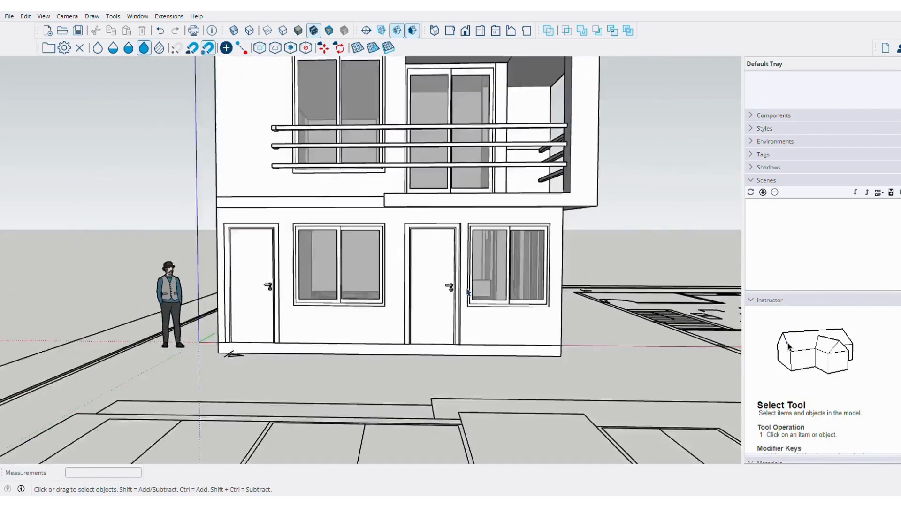
{"action": "mouse_move", "coordinate": [436, 324]}
{"action": "middle_mouse_down"}
{"action": "mouse_move", "coordinate": [357, 264]}
{"action": "mouse_move", "coordinate": [332, 282]}
{"action": "mouse_move", "coordinate": [473, 331]}
{"action": "middle_mouse_up"}
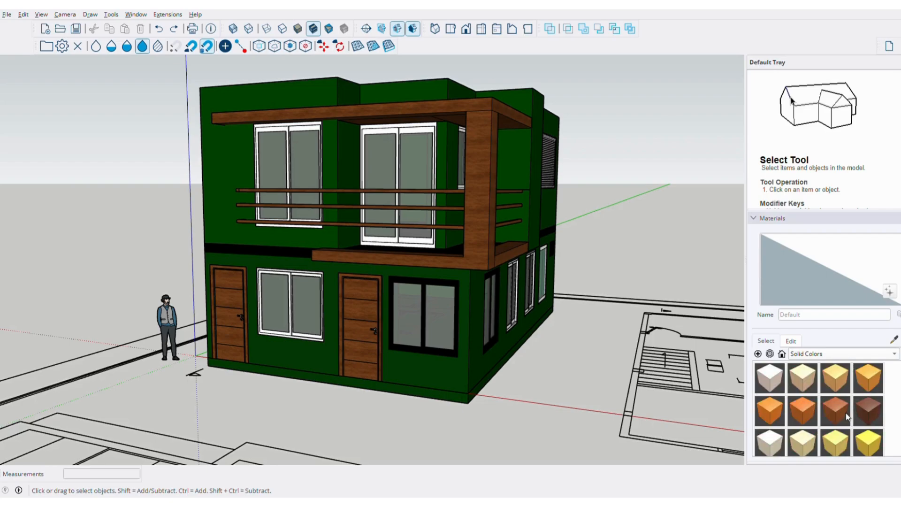
Paint the white frames of the front windows and the balcony sliding door with the M09_Shadow_Night solid colour
{"action": "left_click", "coordinate": [804, 377]}
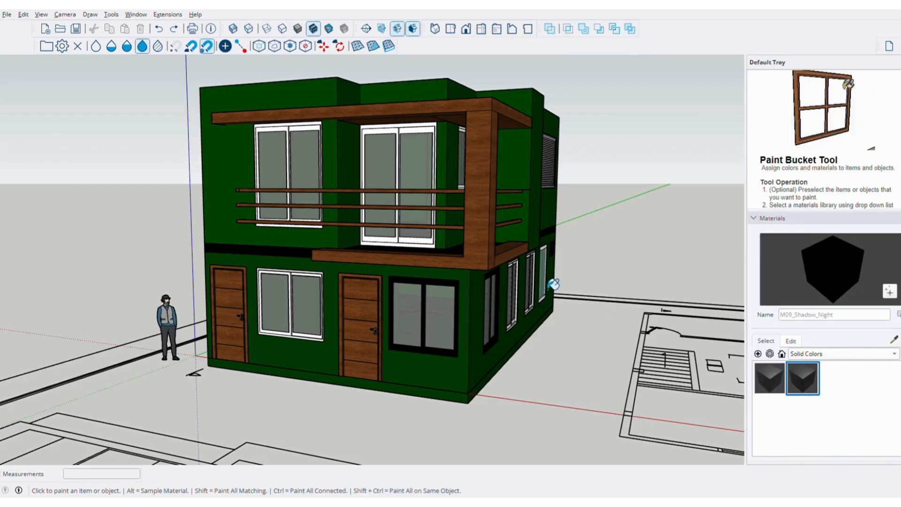
{"action": "scroll", "coordinate": [399, 164], "scroll_direction": "up", "scroll_amount": 10}
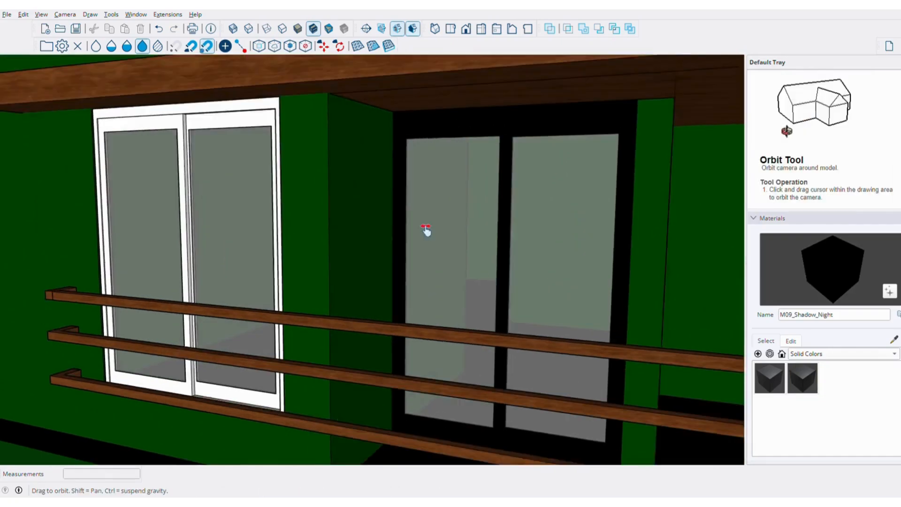
{"action": "middle_click_drag", "start_coordinate": [425, 230], "coordinate": [312, 175]}
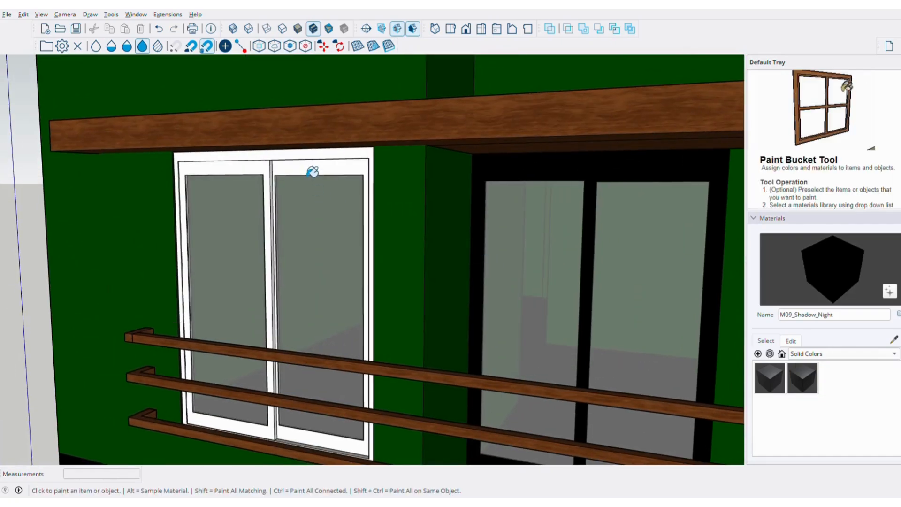
{"action": "scroll", "coordinate": [454, 280], "scroll_direction": "down", "scroll_amount": 6}
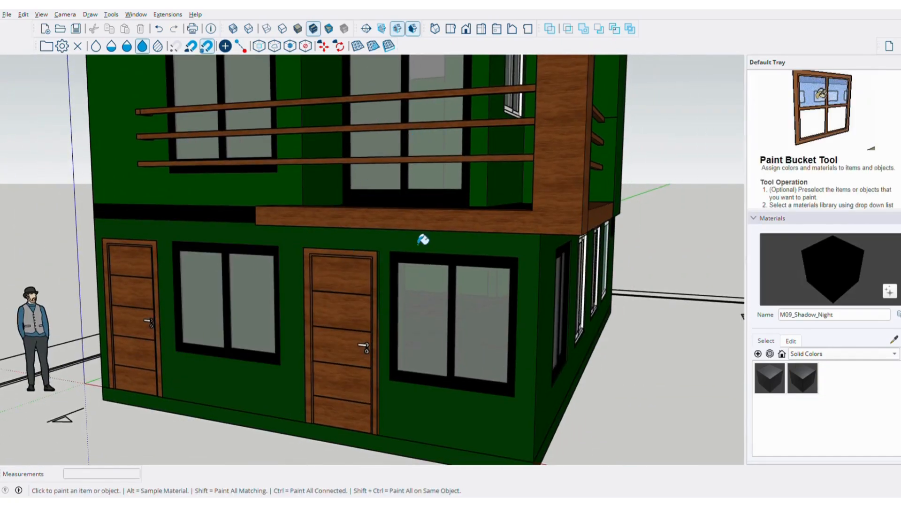
{"action": "middle_click_drag", "start_coordinate": [422, 240], "coordinate": [446, 275]}
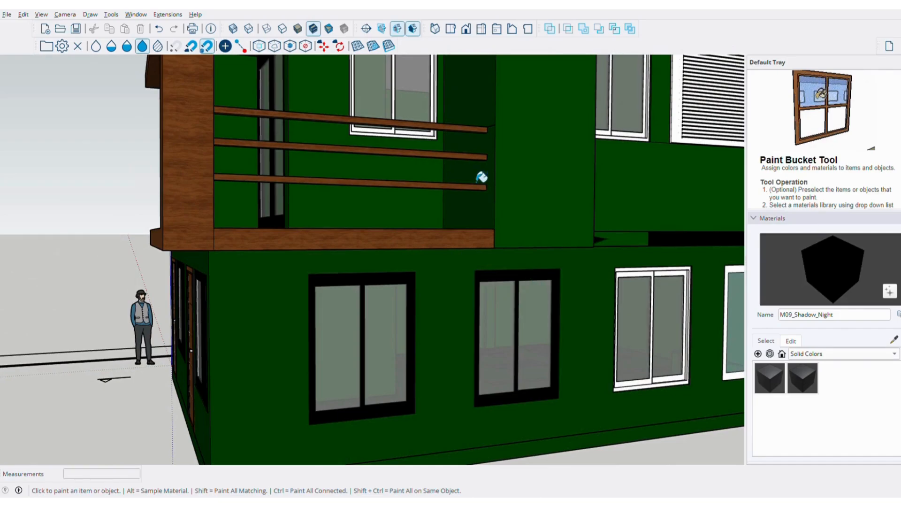
Paint the frames of the side wall's sliding and fixed windows on both floors with M09_Shadow_Night
{"action": "scroll", "coordinate": [455, 169], "scroll_direction": "down", "scroll_amount": 3}
{"action": "middle_click_drag", "start_coordinate": [537, 202], "coordinate": [422, 203], "text": "shift"}
{"action": "scroll", "coordinate": [422, 203], "scroll_direction": "up", "scroll_amount": 3}
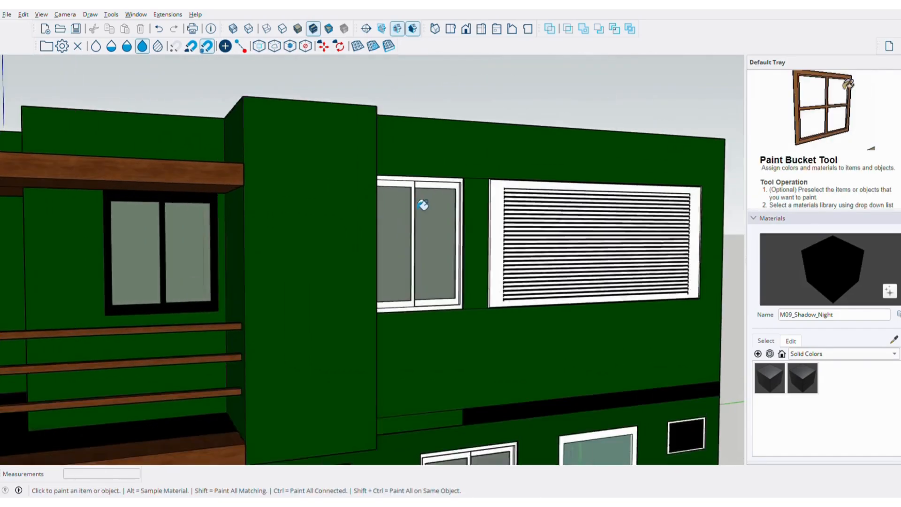
{"action": "left_click", "coordinate": [458, 190]}
{"action": "scroll", "coordinate": [572, 337], "scroll_direction": "down", "scroll_amount": 2}
{"action": "middle_click_drag", "start_coordinate": [572, 337], "coordinate": [484, 259], "text": "shift"}
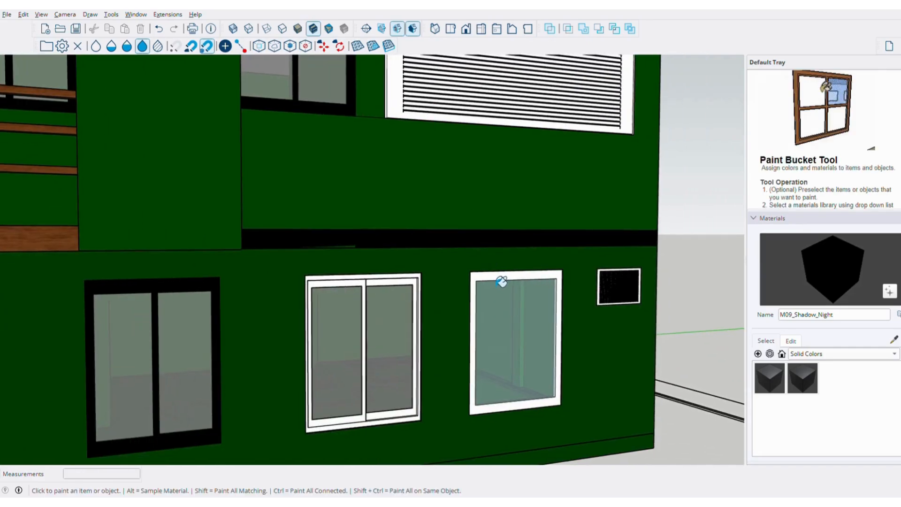
{"action": "middle_click_drag", "start_coordinate": [614, 285], "coordinate": [571, 374], "text": "shift"}
{"action": "scroll", "coordinate": [571, 371], "scroll_direction": "up", "scroll_amount": 4}
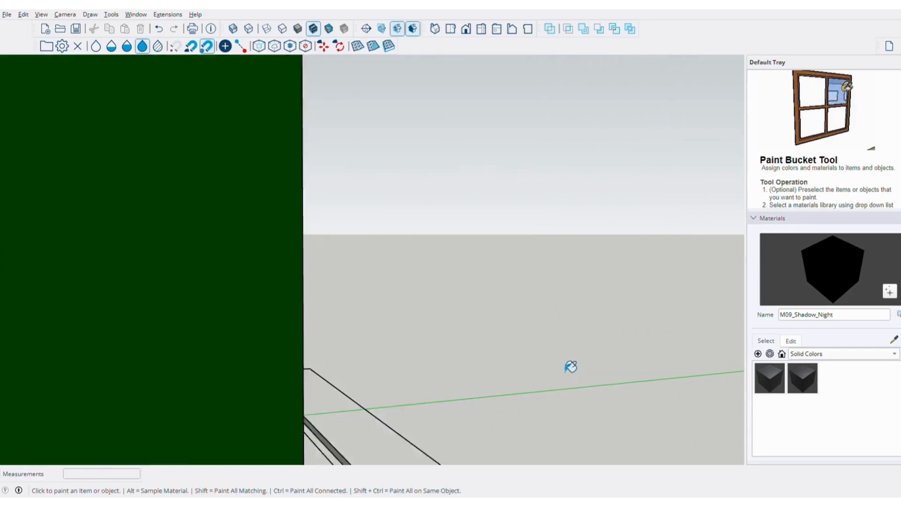
{"action": "scroll", "coordinate": [317, 256], "scroll_direction": "down", "scroll_amount": 3}
{"action": "middle_click_drag", "start_coordinate": [240, 212], "coordinate": [584, 393], "text": "shift"}
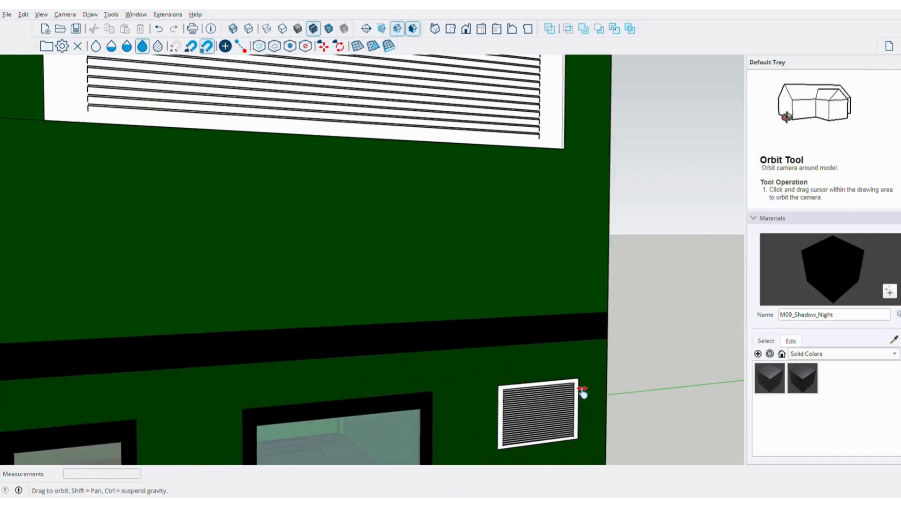
Paint all the geometry inside the louvred window component with M09_Shadow_Night and close the component
{"action": "middle_click_drag", "start_coordinate": [409, 226], "coordinate": [523, 403], "text": "shift"}
{"action": "key", "text": "space"}
{"action": "left_click", "coordinate": [267, 195]}
{"action": "middle_click_drag", "start_coordinate": [266, 202], "coordinate": [386, 310], "text": "shift"}
{"action": "double_click", "coordinate": [358, 267]}
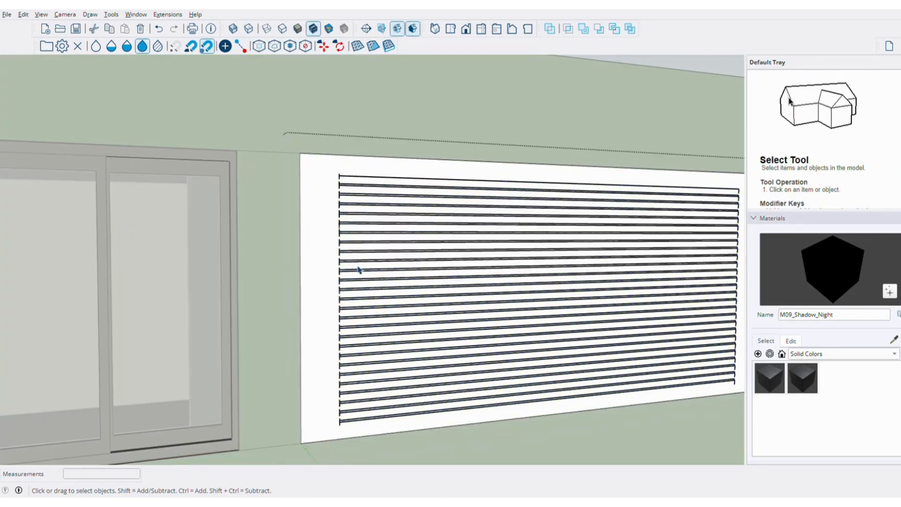
{"action": "triple_click", "coordinate": [330, 264]}
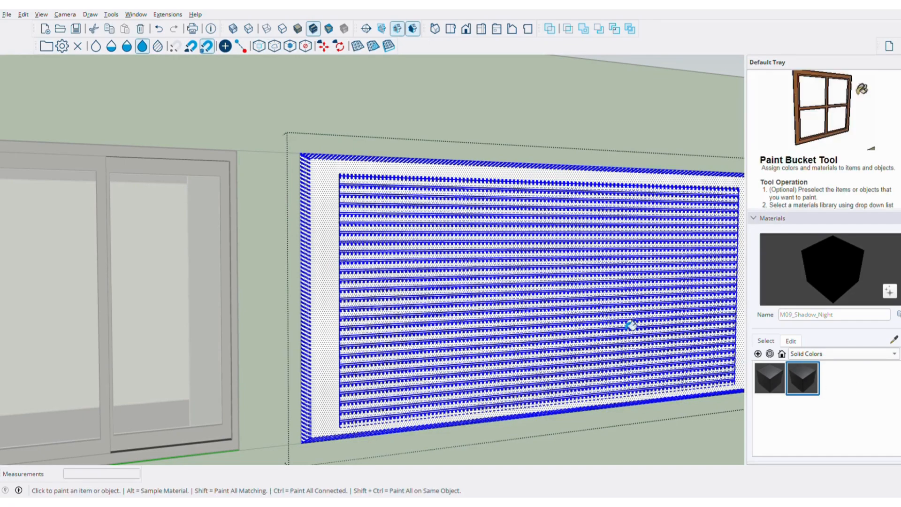
{"action": "left_click", "coordinate": [337, 238]}
{"action": "key", "text": "space"}
{"action": "middle_click_drag", "start_coordinate": [331, 235], "coordinate": [669, 262]}
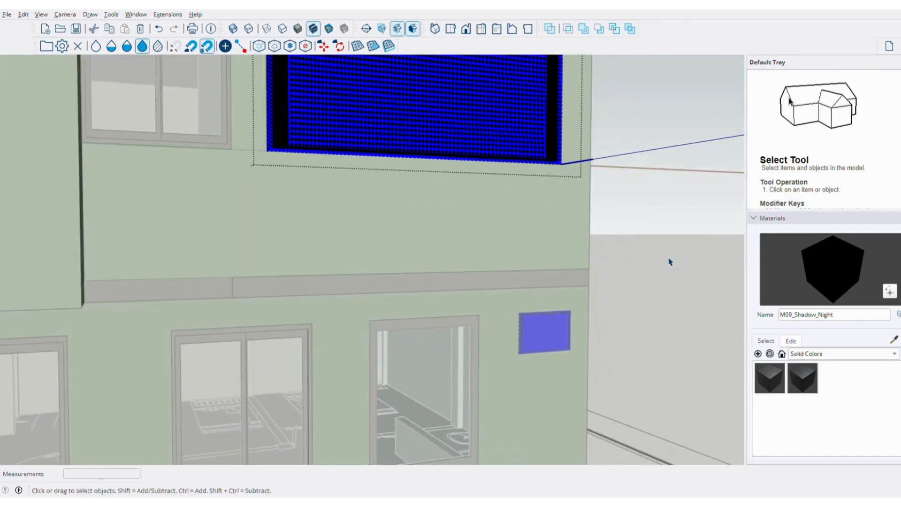
{"action": "left_click", "coordinate": [669, 261]}
{"action": "scroll", "coordinate": [670, 262], "scroll_direction": "down", "scroll_amount": 2}
{"action": "left_click", "coordinate": [713, 139]}
Place a three-lamp pendant light component in the upper-floor balcony beside the sliding door
{"action": "scroll", "coordinate": [550, 225], "scroll_direction": "down", "scroll_amount": 4}
{"action": "middle_click_drag", "start_coordinate": [459, 264], "coordinate": [680, 268]}
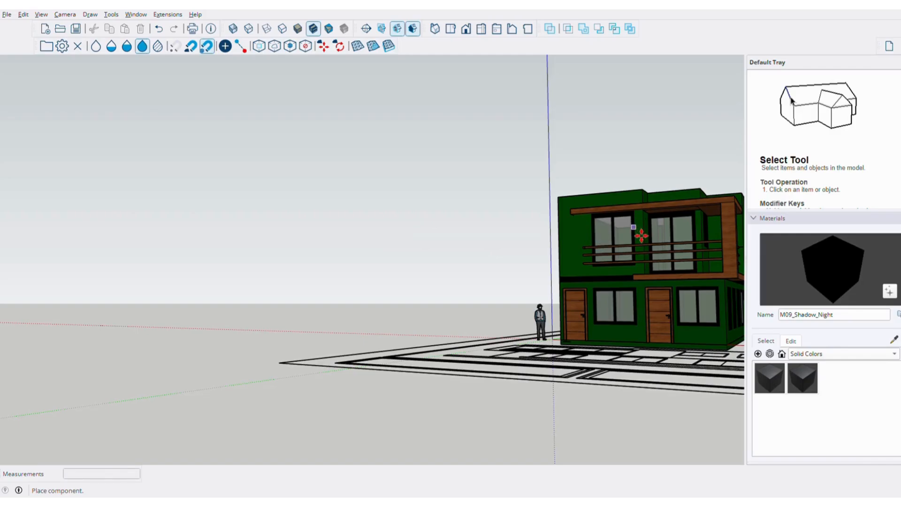
{"action": "scroll", "coordinate": [641, 236], "scroll_direction": "up", "scroll_amount": 2}
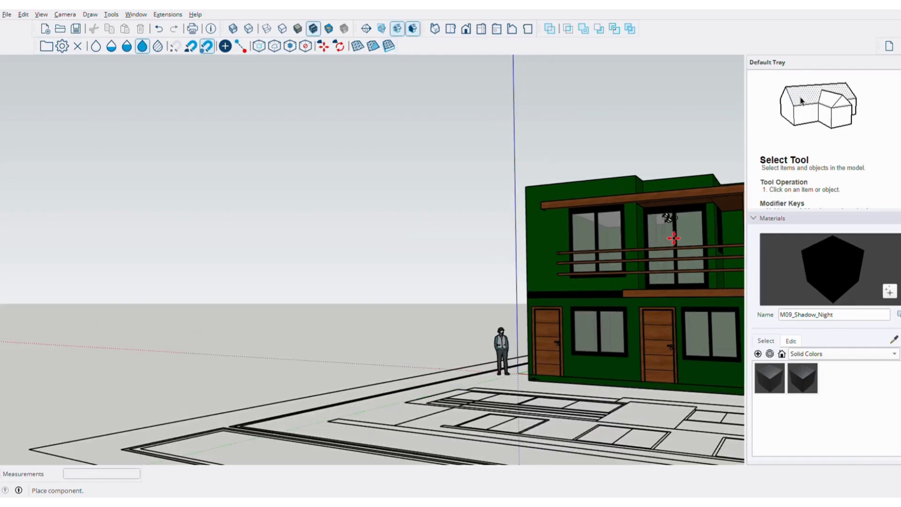
{"action": "middle_click_drag", "start_coordinate": [668, 235], "coordinate": [484, 173], "text": "shift"}
{"action": "scroll", "coordinate": [431, 300], "scroll_direction": "up", "scroll_amount": 8}
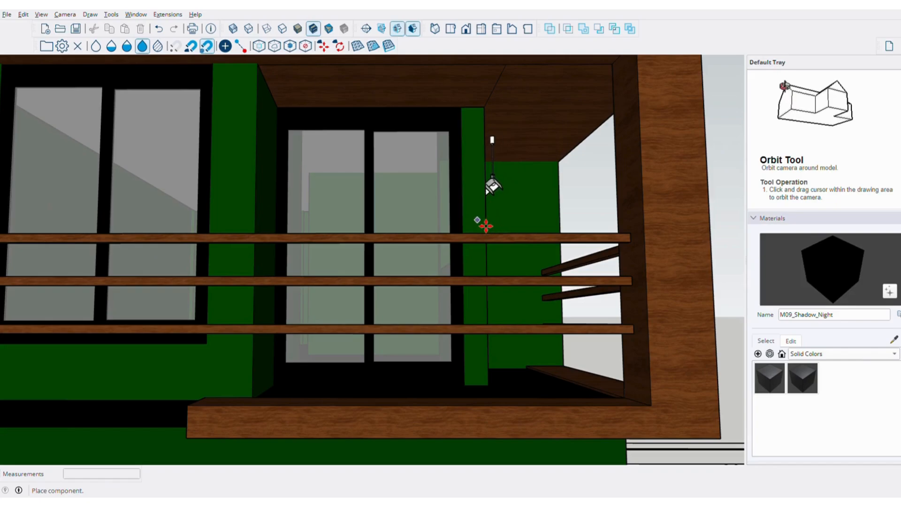
{"action": "scroll", "coordinate": [454, 228], "scroll_direction": "up", "scroll_amount": 5}
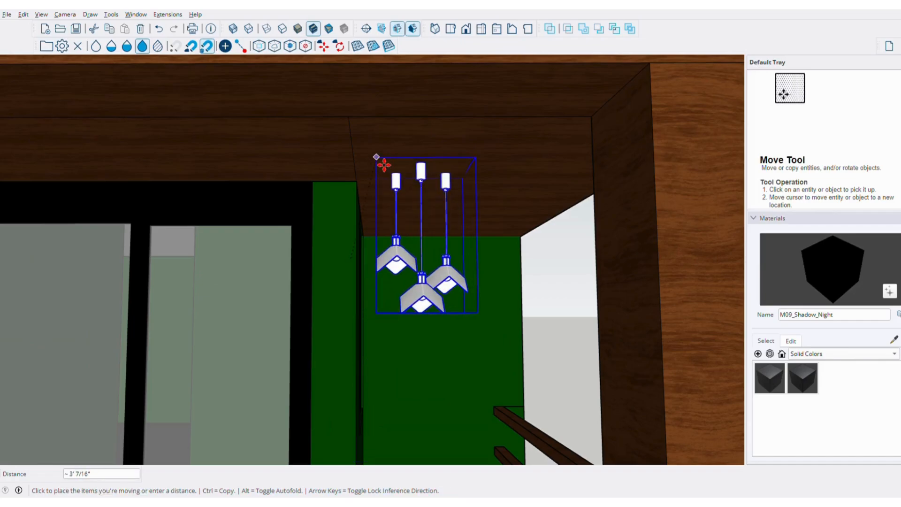
Move the pendant light by its top corner to the balcony ceiling in front of the sliding door
{"action": "middle_click_drag", "start_coordinate": [384, 165], "coordinate": [425, 164]}
{"action": "scroll", "coordinate": [424, 165], "scroll_direction": "down", "scroll_amount": 5}
{"action": "middle_click_drag", "start_coordinate": [412, 265], "coordinate": [458, 213]}
{"action": "scroll", "coordinate": [458, 213], "scroll_direction": "up", "scroll_amount": 3}
{"action": "middle_click_drag", "start_coordinate": [429, 175], "coordinate": [312, 135]}
{"action": "middle_click_drag", "start_coordinate": [457, 202], "coordinate": [585, 234]}
{"action": "left_click", "coordinate": [436, 148]}
{"action": "scroll", "coordinate": [507, 225], "scroll_direction": "up", "scroll_amount": 2}
{"action": "scroll", "coordinate": [584, 234], "scroll_direction": "down", "scroll_amount": 3}
{"action": "middle_click_drag", "start_coordinate": [470, 244], "coordinate": [479, 206]}
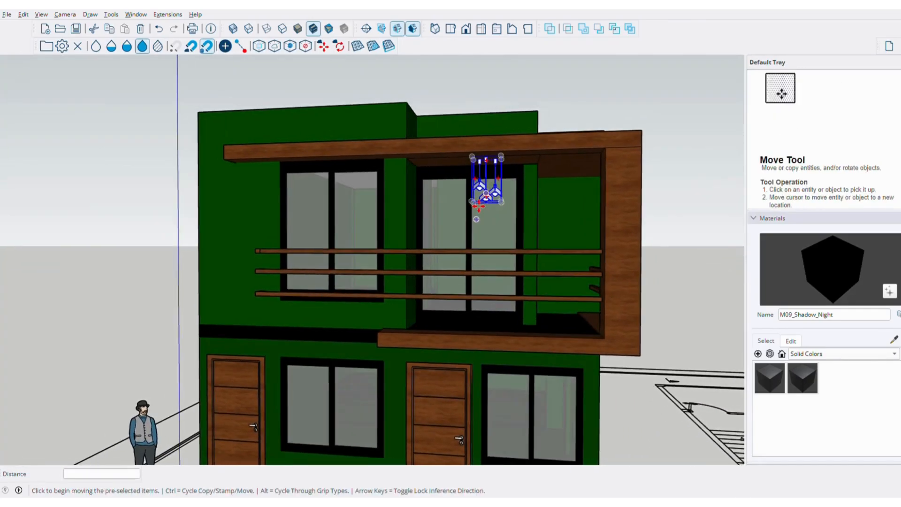
Shift the pendant light about 1' 8" along the balcony ceiling towards the middle of the sliding door
{"action": "middle_click_drag", "start_coordinate": [497, 240], "coordinate": [474, 216]}
{"action": "scroll", "coordinate": [511, 195], "scroll_direction": "up", "scroll_amount": 3}
{"action": "scroll", "coordinate": [466, 186], "scroll_direction": "up", "scroll_amount": 3}
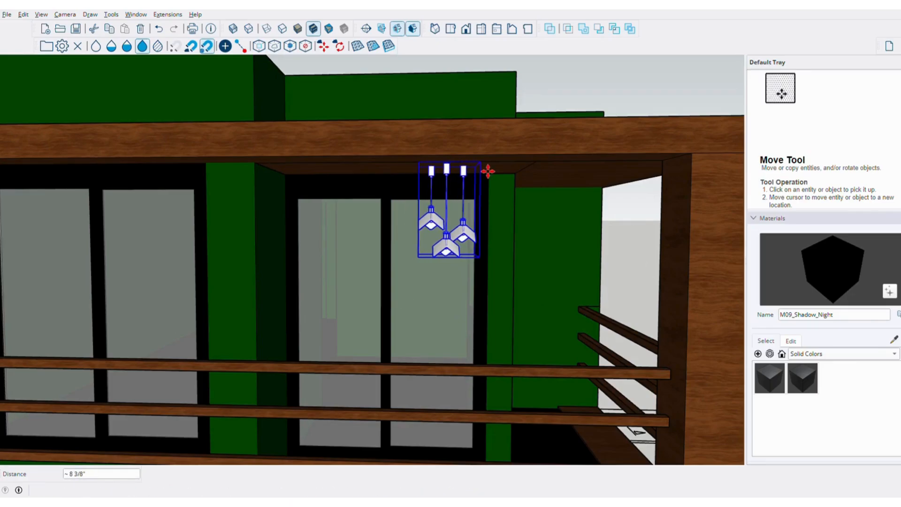
{"action": "scroll", "coordinate": [469, 242], "scroll_direction": "down", "scroll_amount": 3}
{"action": "middle_click_drag", "start_coordinate": [469, 242], "coordinate": [467, 136]}
{"action": "scroll", "coordinate": [527, 177], "scroll_direction": "up", "scroll_amount": 5}
{"action": "scroll", "coordinate": [468, 133], "scroll_direction": "up", "scroll_amount": 4}
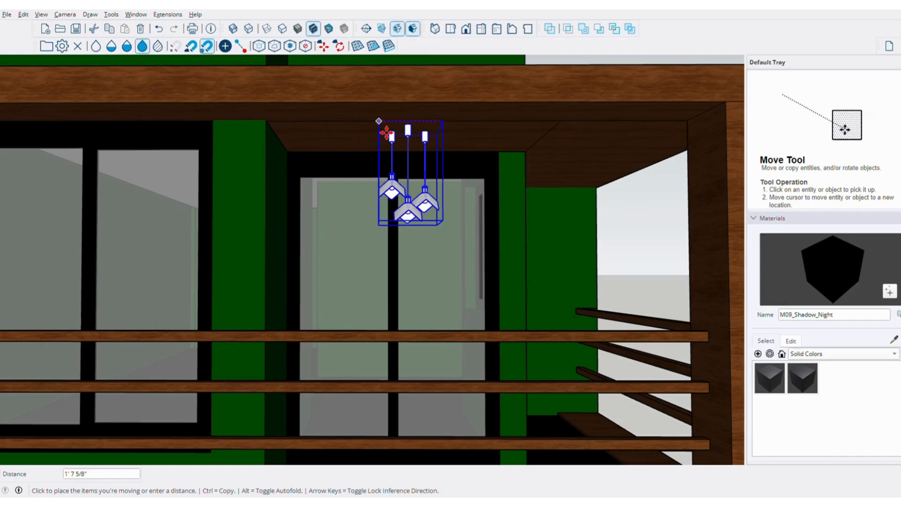
{"action": "scroll", "coordinate": [453, 160], "scroll_direction": "down", "scroll_amount": 6}
{"action": "middle_click_drag", "start_coordinate": [486, 199], "coordinate": [340, 251]}
{"action": "scroll", "coordinate": [475, 239], "scroll_direction": "down", "scroll_amount": 2}
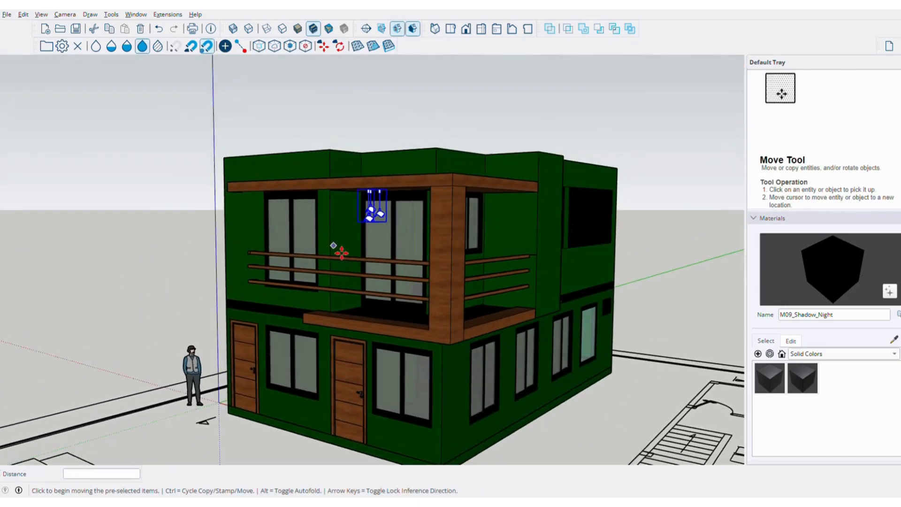
Copy the pendant light to the side part of the balcony and position it under the ceiling near the side window
{"action": "scroll", "coordinate": [378, 218], "scroll_direction": "up", "scroll_amount": 3}
{"action": "scroll", "coordinate": [361, 214], "scroll_direction": "up", "scroll_amount": 2}
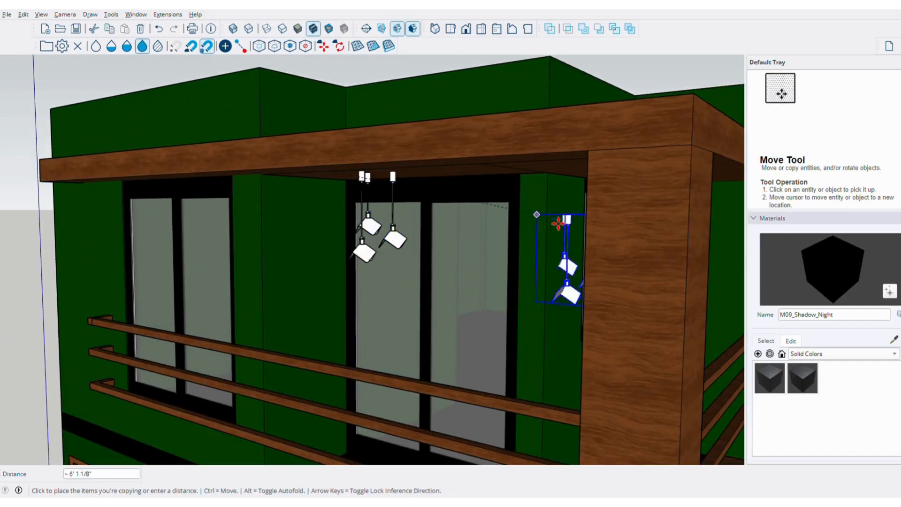
{"action": "middle_click_drag", "start_coordinate": [657, 226], "coordinate": [376, 216]}
{"action": "middle_click_drag", "start_coordinate": [624, 177], "coordinate": [407, 106], "text": "shift"}
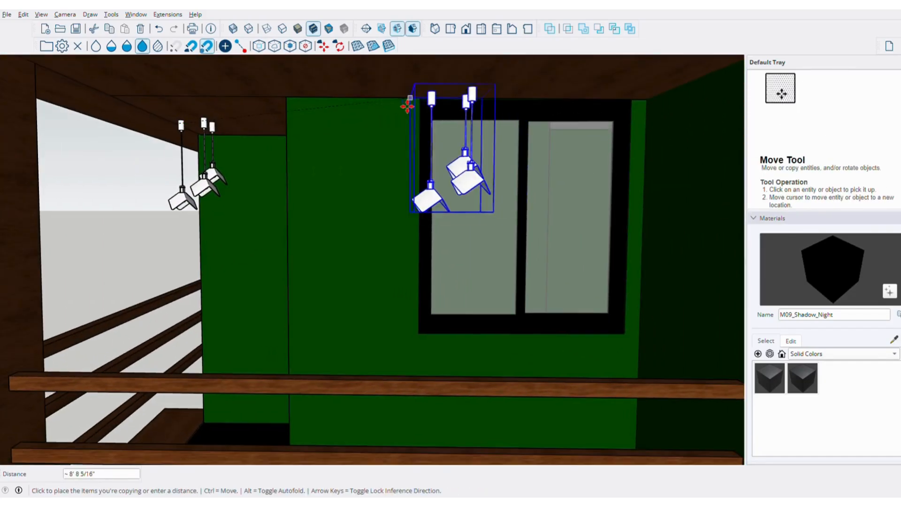
{"action": "scroll", "coordinate": [413, 106], "scroll_direction": "down", "scroll_amount": 2}
{"action": "mouse_move", "coordinate": [475, 131]}
{"action": "middle_mouse_down"}
{"action": "mouse_move", "coordinate": [446, 173]}
{"action": "mouse_move", "coordinate": [438, 117]}
{"action": "mouse_move", "coordinate": [406, 80]}
{"action": "mouse_move", "coordinate": [438, 171]}
{"action": "mouse_move", "coordinate": [471, 131]}
{"action": "middle_mouse_up"}
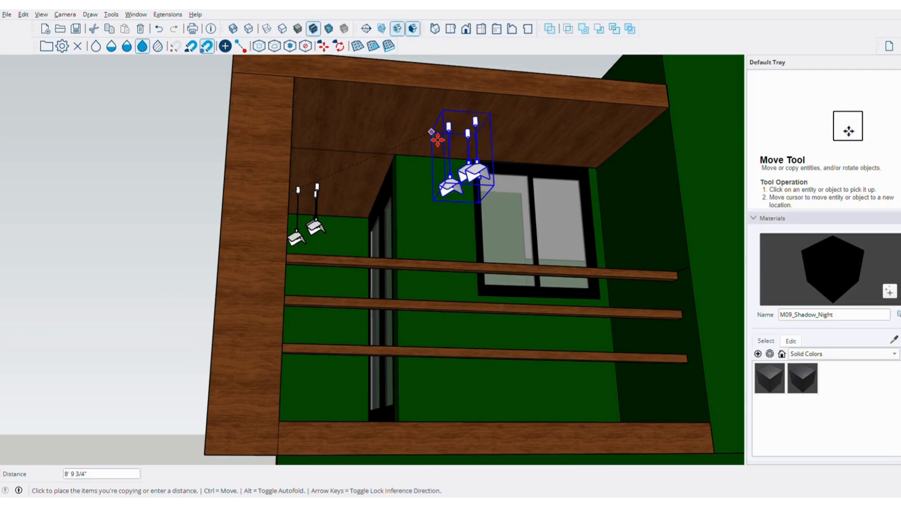
{"action": "left_click", "coordinate": [438, 139]}
Examine both balcony pendant lights and the painted house from the front and the corner
{"action": "scroll", "coordinate": [465, 140], "scroll_direction": "down", "scroll_amount": 3}
{"action": "middle_click_drag", "start_coordinate": [464, 140], "coordinate": [583, 256]}
{"action": "scroll", "coordinate": [463, 252], "scroll_direction": "up", "scroll_amount": 5}
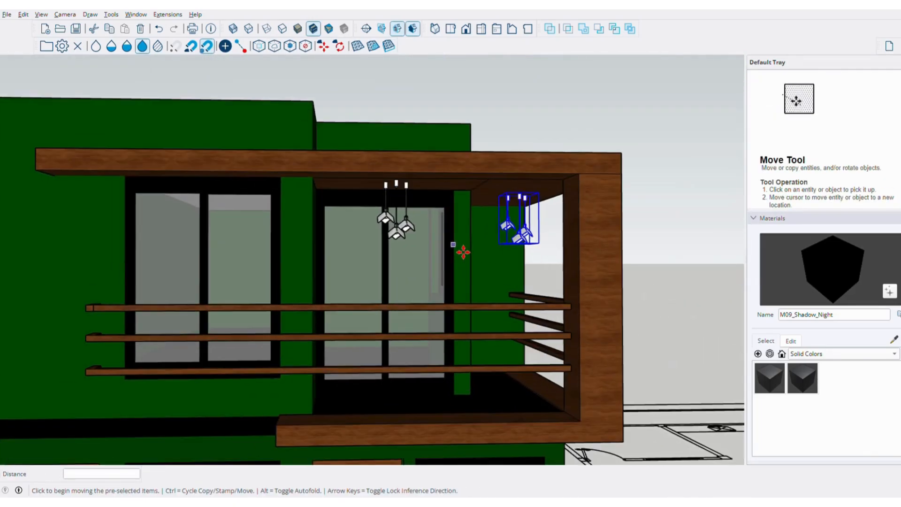
{"action": "scroll", "coordinate": [463, 252], "scroll_direction": "down", "scroll_amount": 5}
{"action": "middle_click_drag", "start_coordinate": [463, 252], "coordinate": [519, 227]}
{"action": "key", "text": "space"}
{"action": "scroll", "coordinate": [469, 286], "scroll_direction": "down", "scroll_amount": 1}
{"action": "middle_click_drag", "start_coordinate": [469, 285], "coordinate": [563, 246], "text": "shift"}
{"action": "scroll", "coordinate": [507, 281], "scroll_direction": "up", "scroll_amount": 1}
{"action": "scroll", "coordinate": [517, 275], "scroll_direction": "down", "scroll_amount": 2}
{"action": "middle_click_drag", "start_coordinate": [517, 276], "coordinate": [488, 227]}
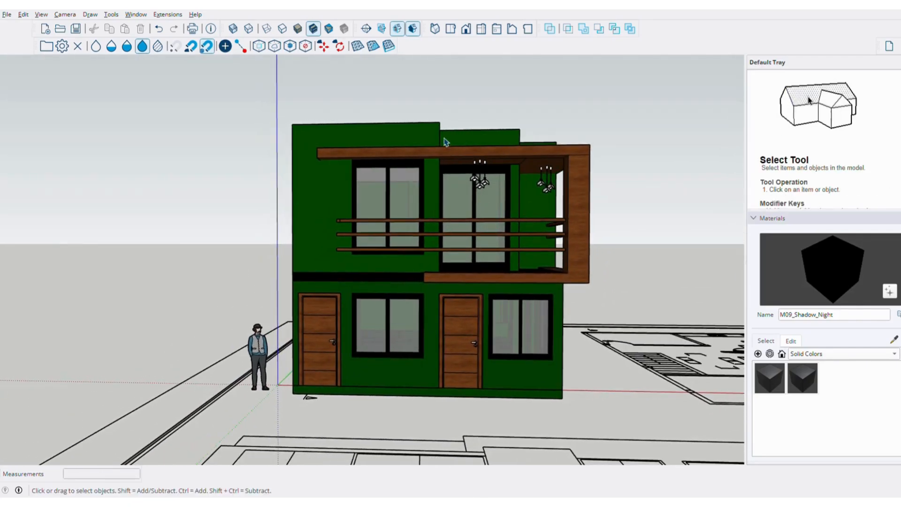
{"action": "middle_click_drag", "start_coordinate": [446, 142], "coordinate": [496, 163]}
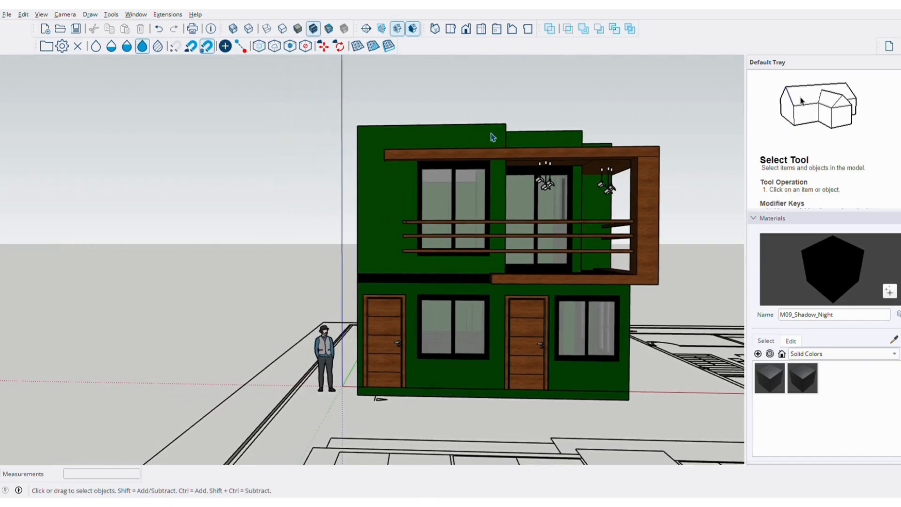
{"action": "middle_click_drag", "start_coordinate": [562, 215], "coordinate": [614, 273]}
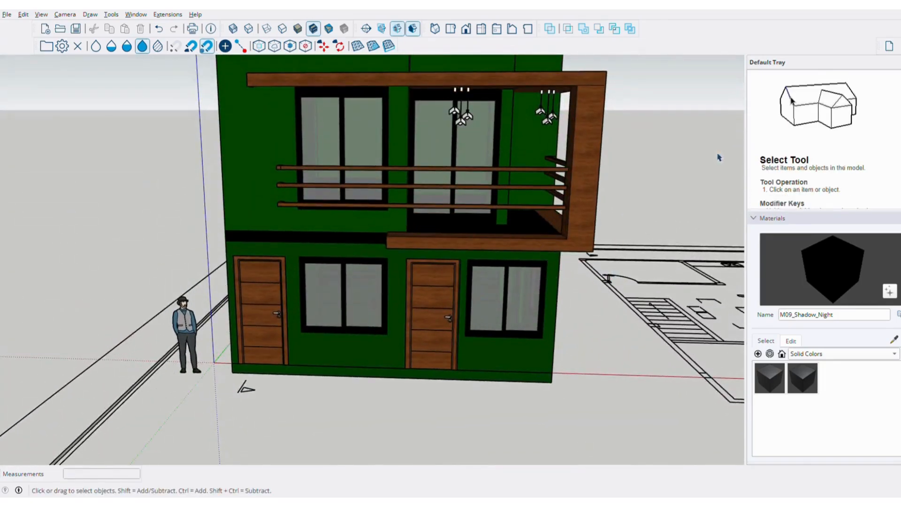
{"action": "middle_click_drag", "start_coordinate": [527, 194], "coordinate": [476, 176], "text": "shift"}
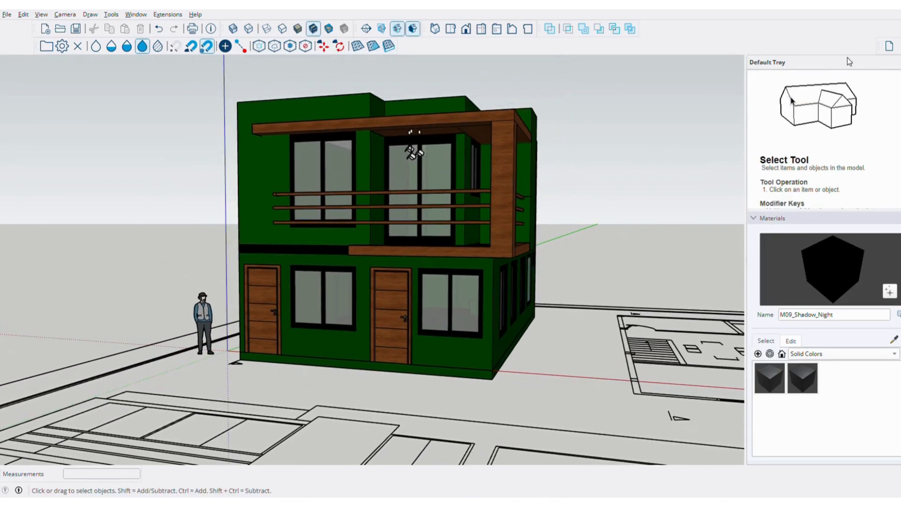